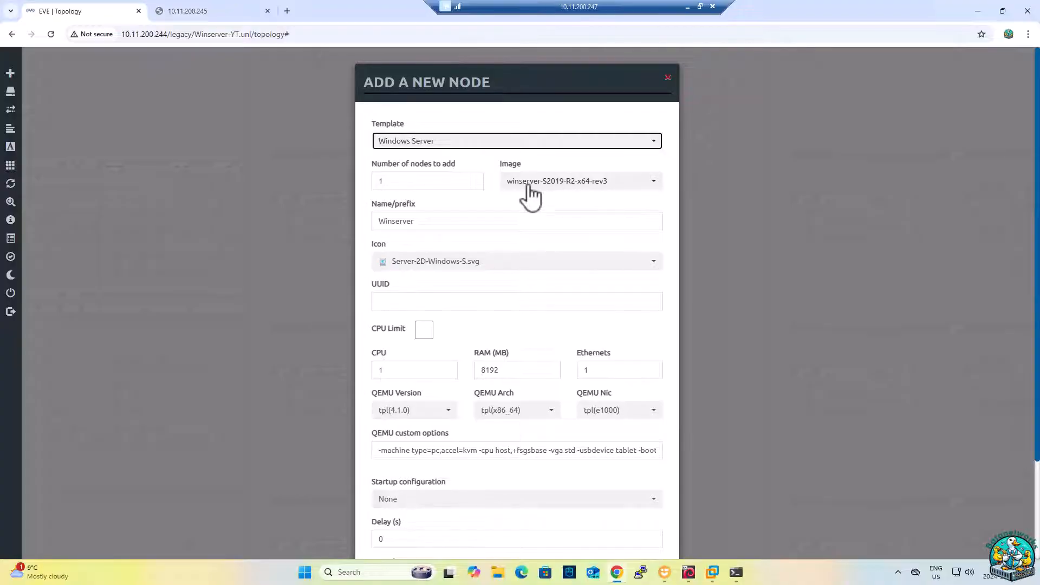
# - Add a Winserver node using the winserver-S2019-R2-x64-rev3 image
pyautogui.click(584, 185)
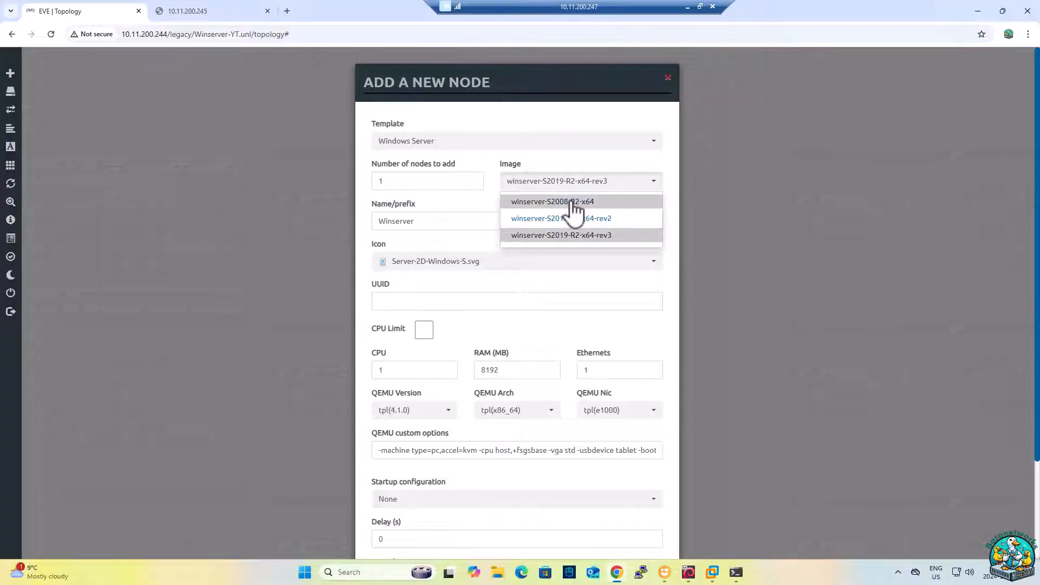
pyautogui.click(561, 235)
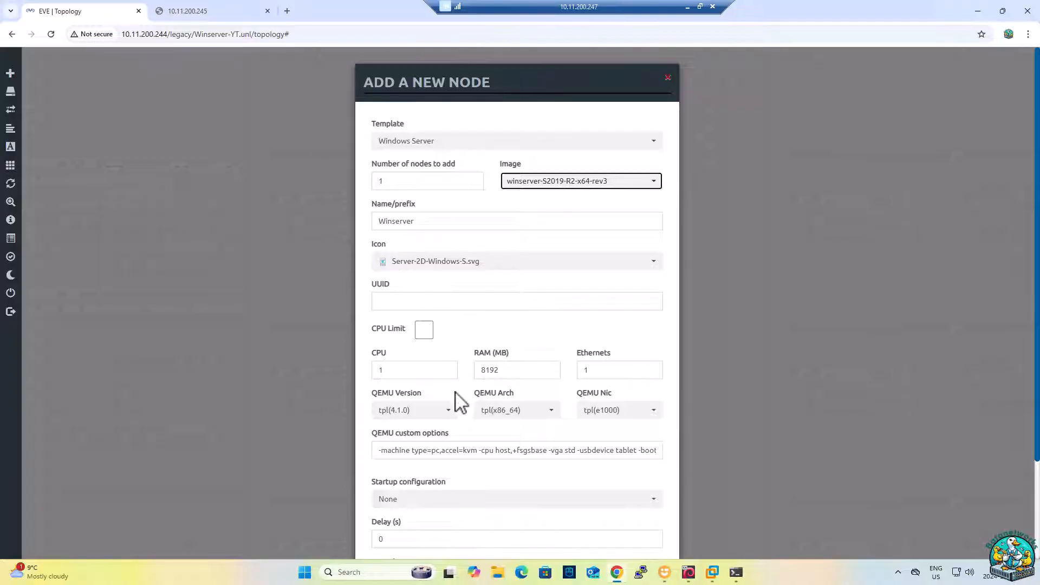
pyautogui.scroll(-1, 455, 401)
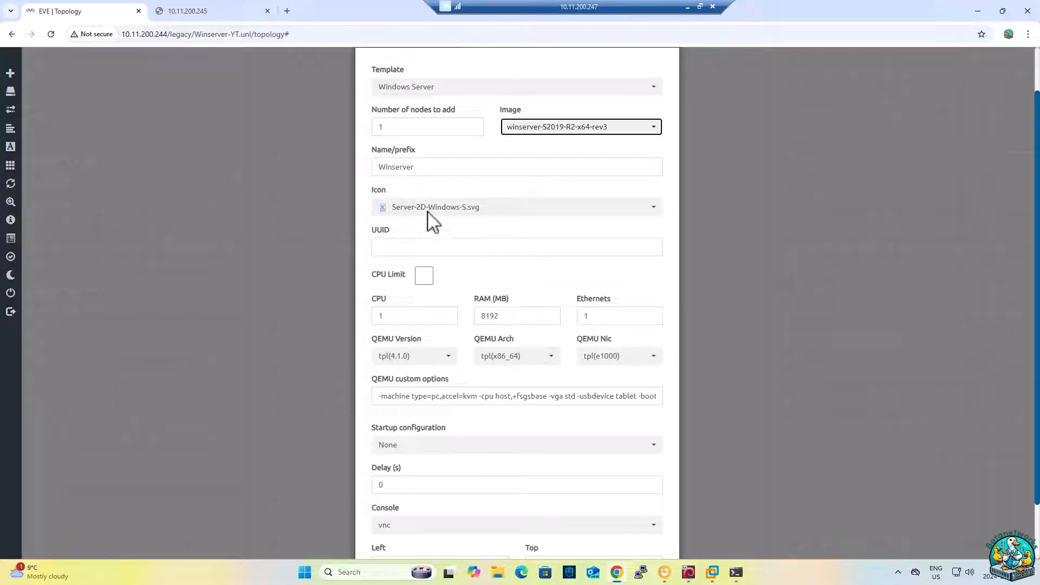
pyautogui.scroll(-1, 465, 338)
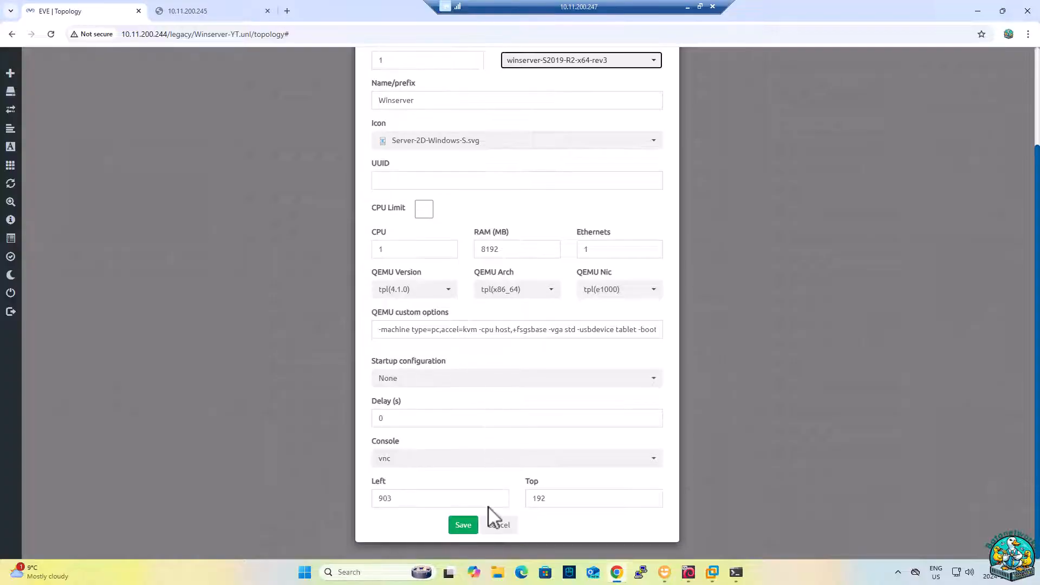
pyautogui.click(474, 527)
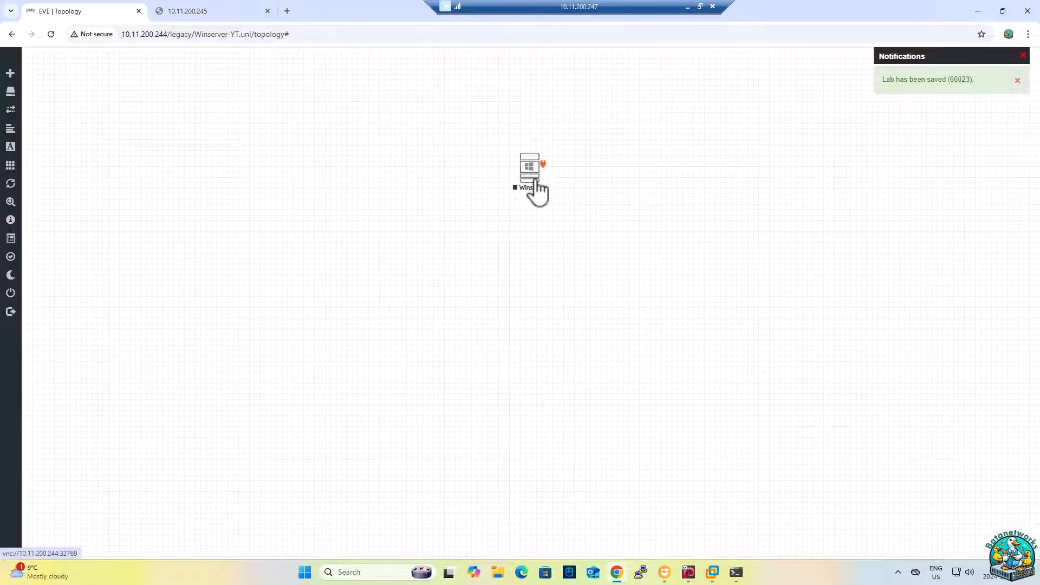
# - Add a Management(Cloud0) network named Net to the lab
pyautogui.rightClick(562, 174)
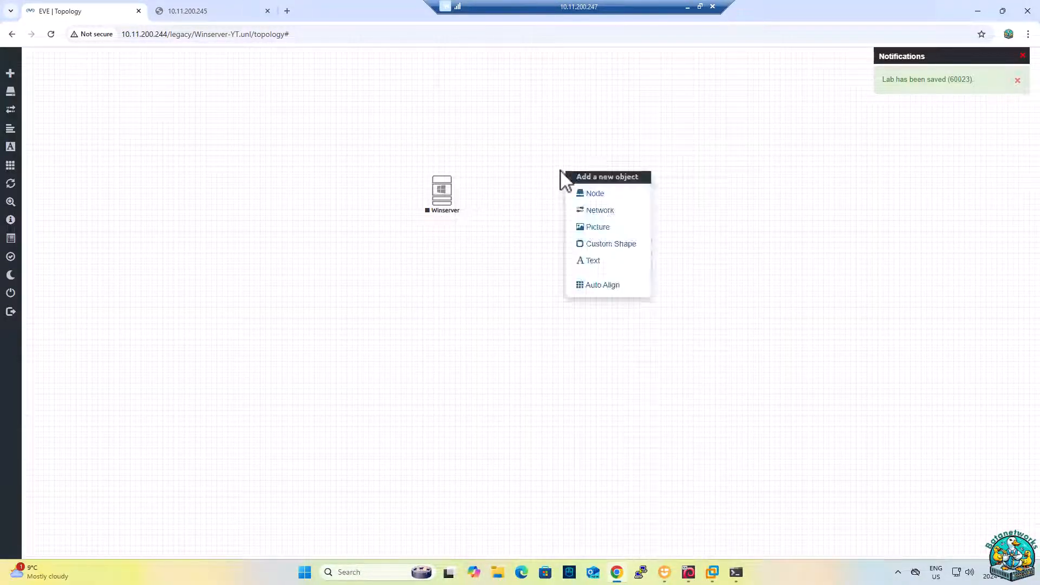
pyautogui.click(591, 210)
pyautogui.click(492, 181)
pyautogui.click(503, 242)
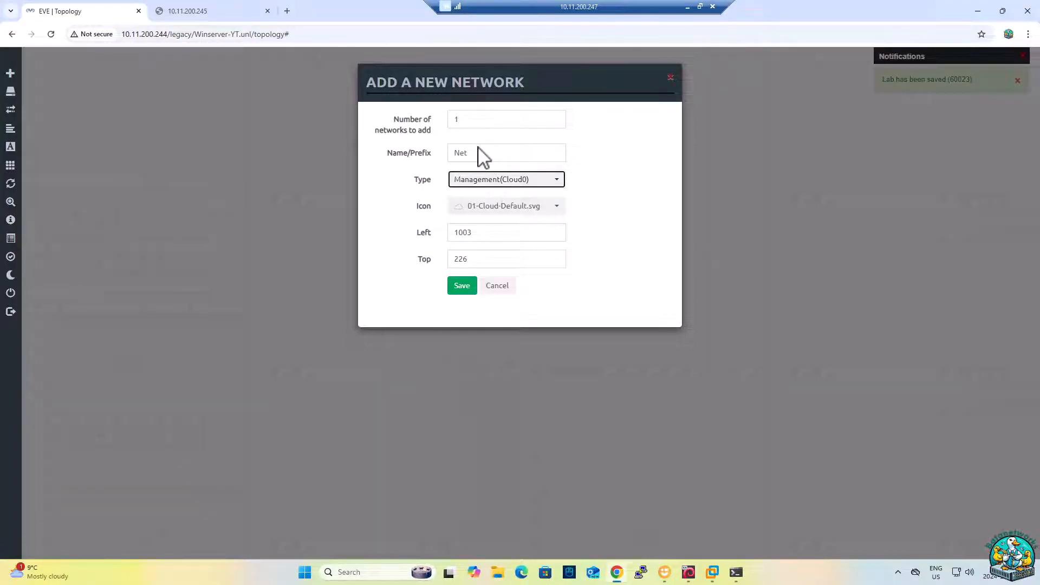
pyautogui.click(463, 288)
# - Connect the Net cloud to Winserver's e0 interface
pyautogui.moveTo(577, 190); pyautogui.dragTo(455, 191)
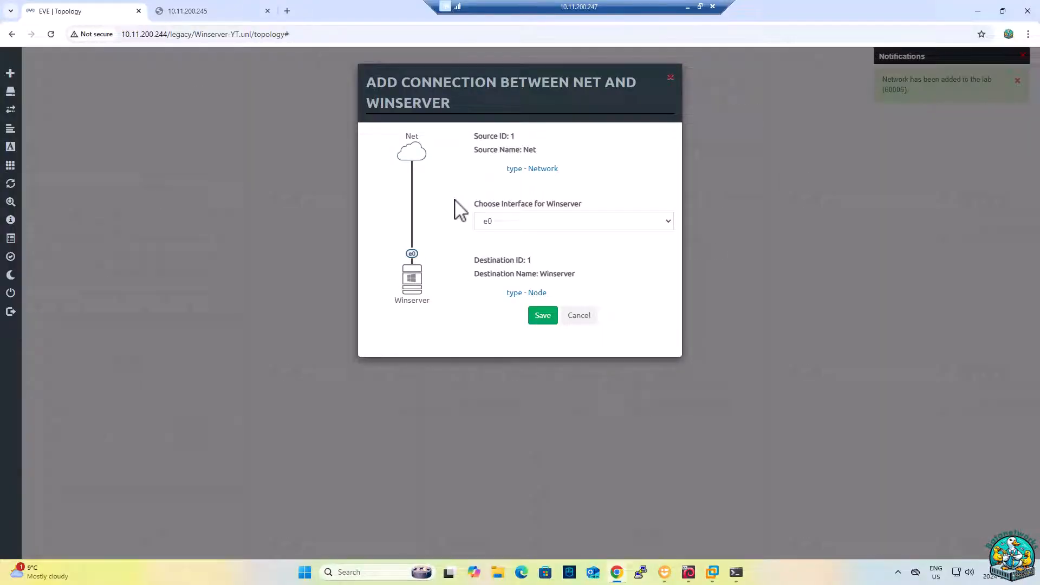
pyautogui.click(543, 318)
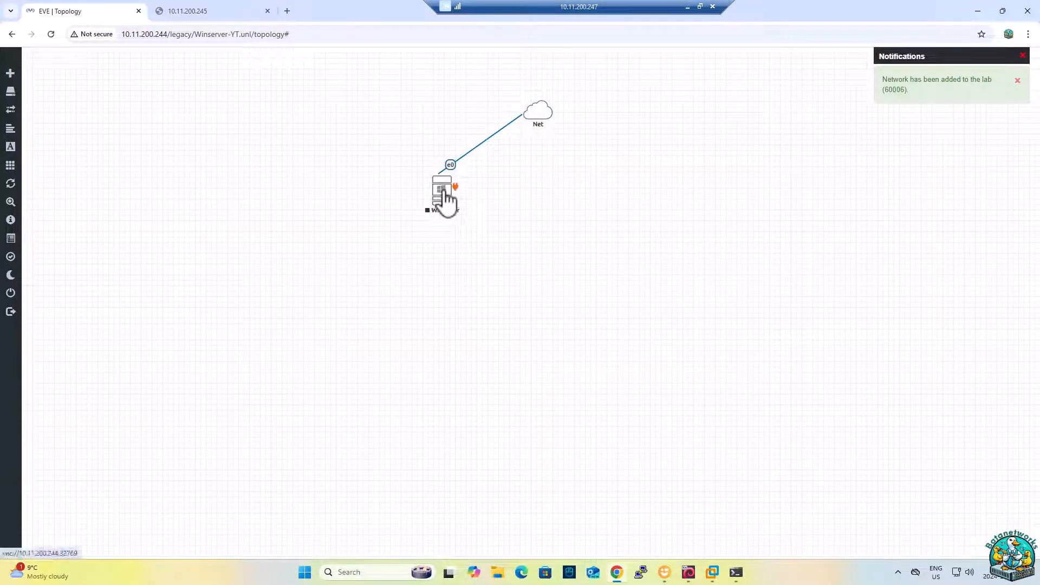
pyautogui.click(444, 200)
# - Start the Winserver node and launch its console in the VNC viewer
pyautogui.click(476, 213)
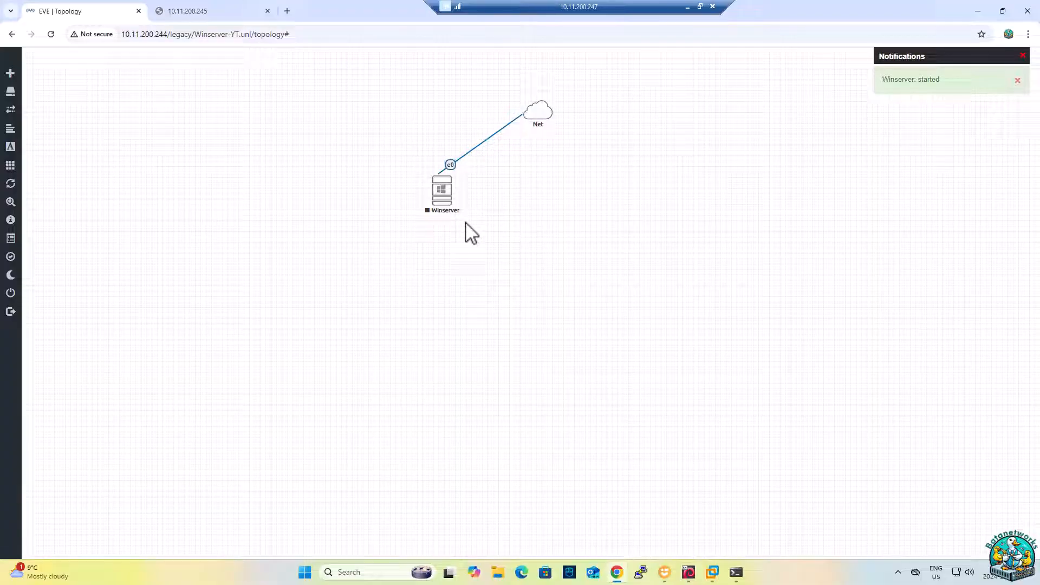
pyautogui.click(441, 192)
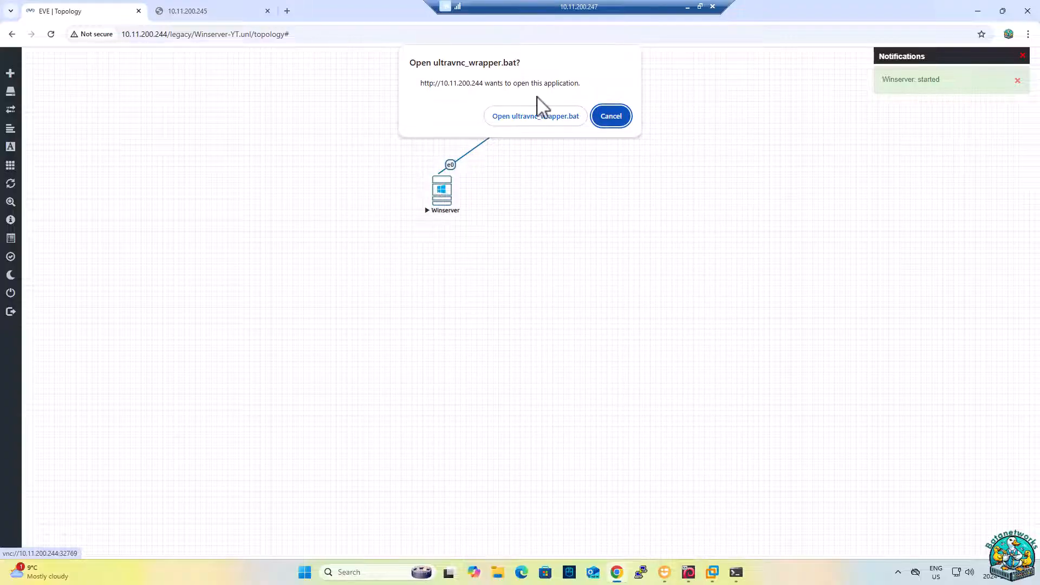
pyautogui.click(531, 115)
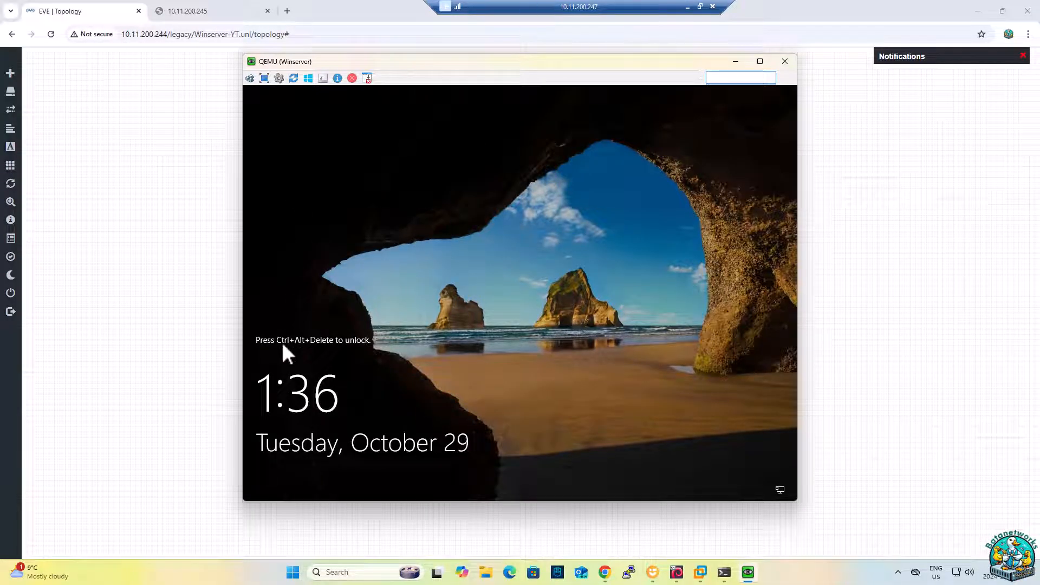
# - Send Ctrl+Alt+Del and sign in with the Administrator password
pyautogui.click(250, 78)
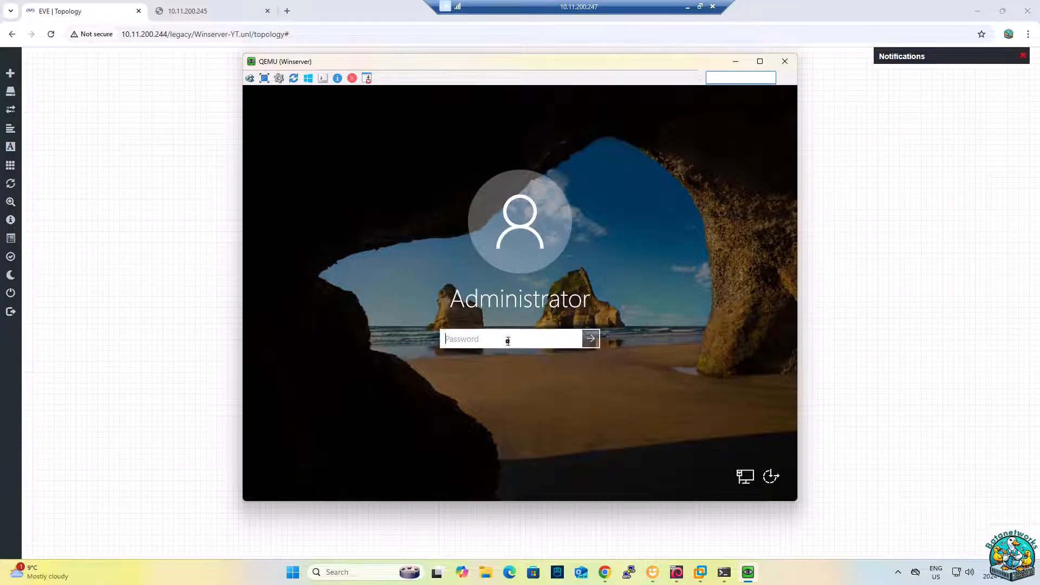
pyautogui.write('P')
pyautogui.press('Return')
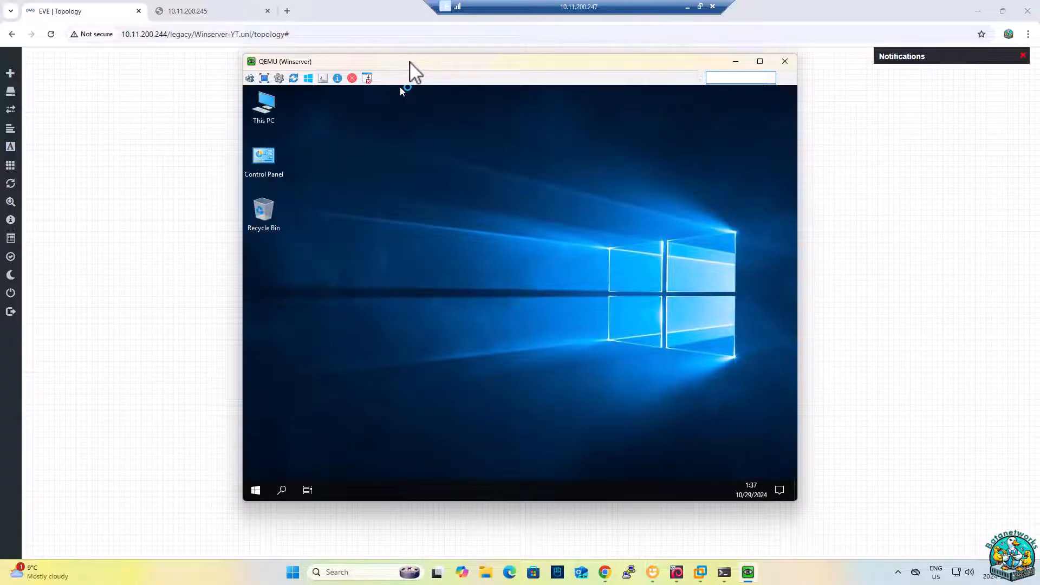
pyautogui.moveTo(410, 63); pyautogui.dragTo(432, 80)
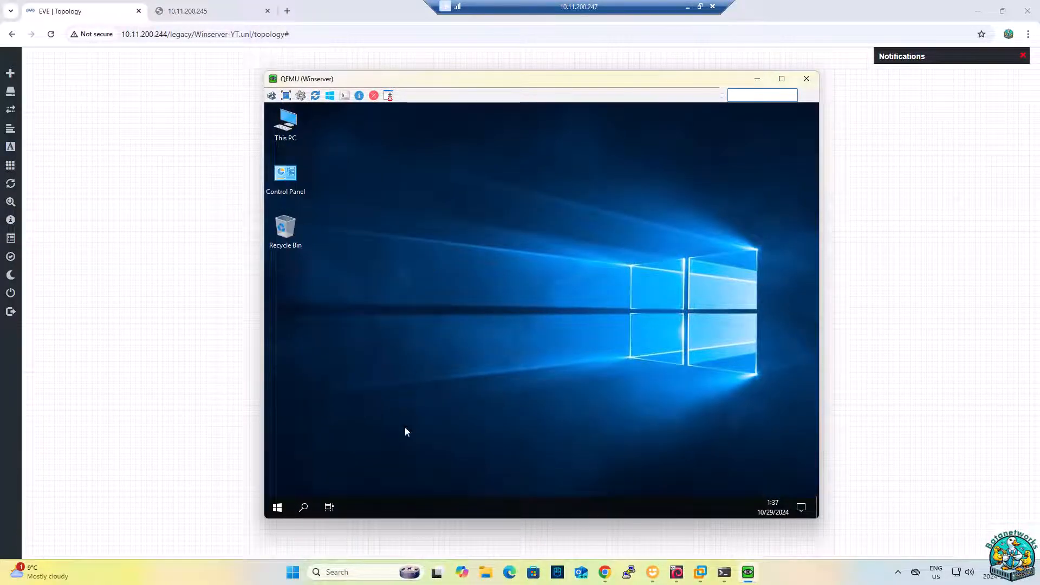
# - Ping 8.8.8.8 and google.com from Command Prompt, stopping each with Ctrl+C, then close it
pyautogui.click(285, 510)
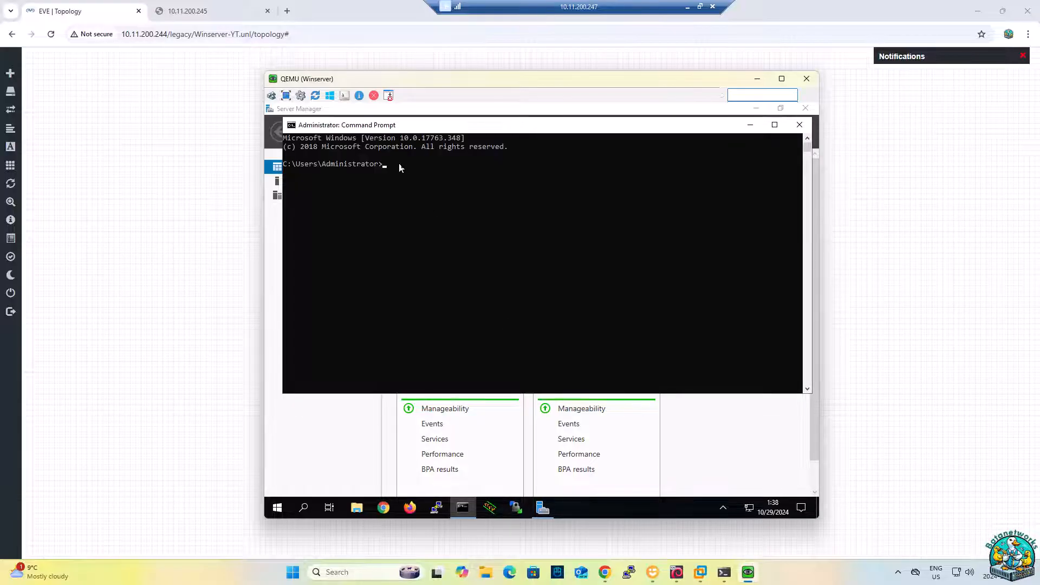
pyautogui.write('ping 8.8.8.8')
pyautogui.press('Return')
pyautogui.hotkey('ctrl', 'c')
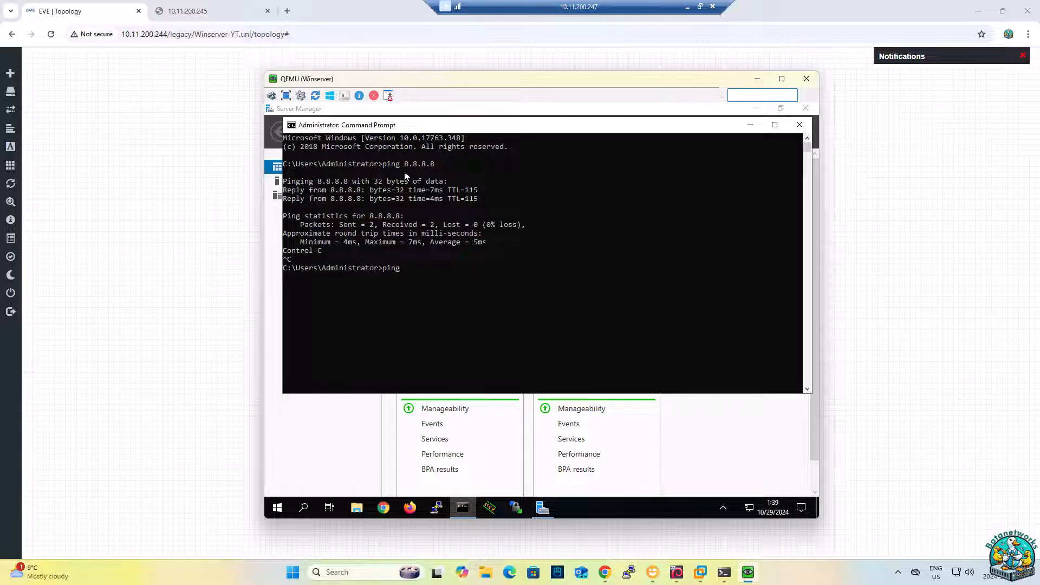
pyautogui.write('ping goo')
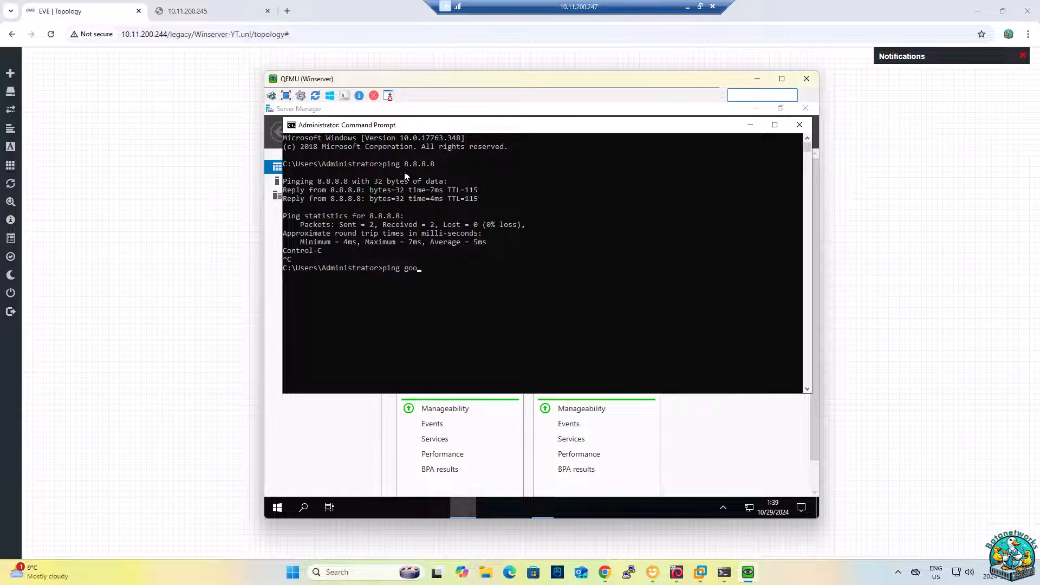
pyautogui.write('gle.com')
pyautogui.press('Return')
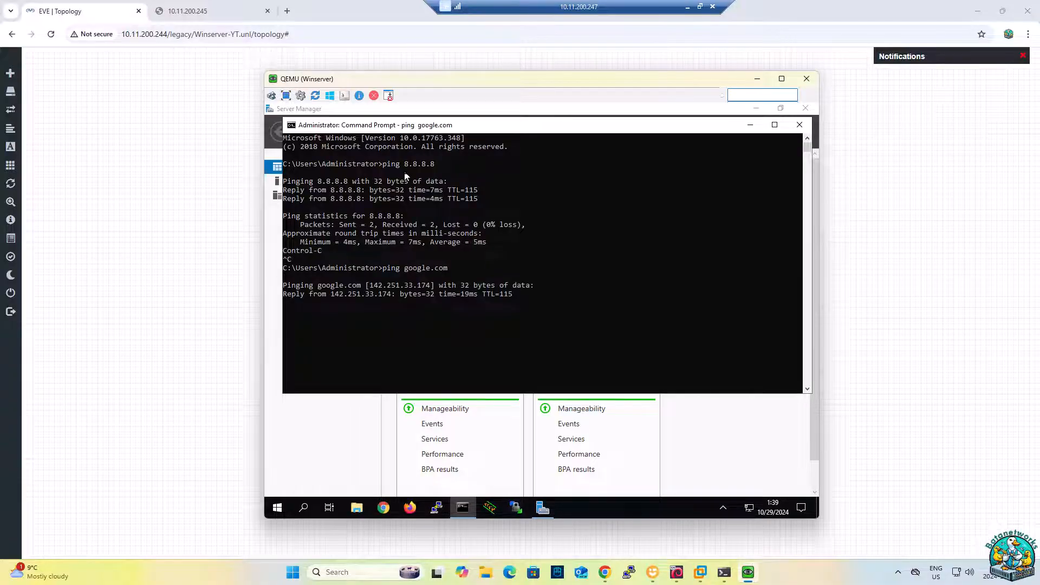
pyautogui.hotkey('ctrl', 'c')
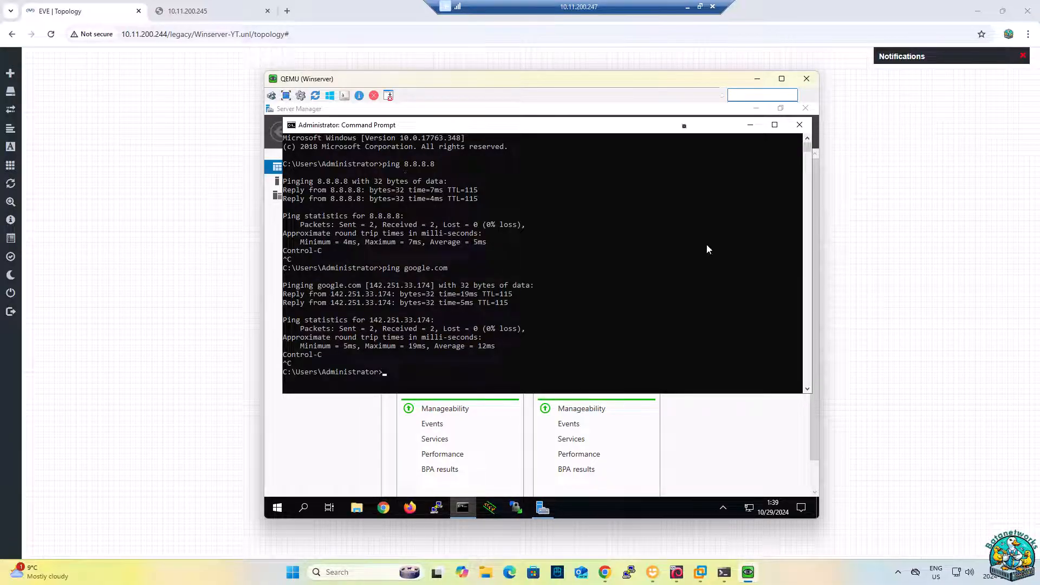
pyautogui.click(798, 127)
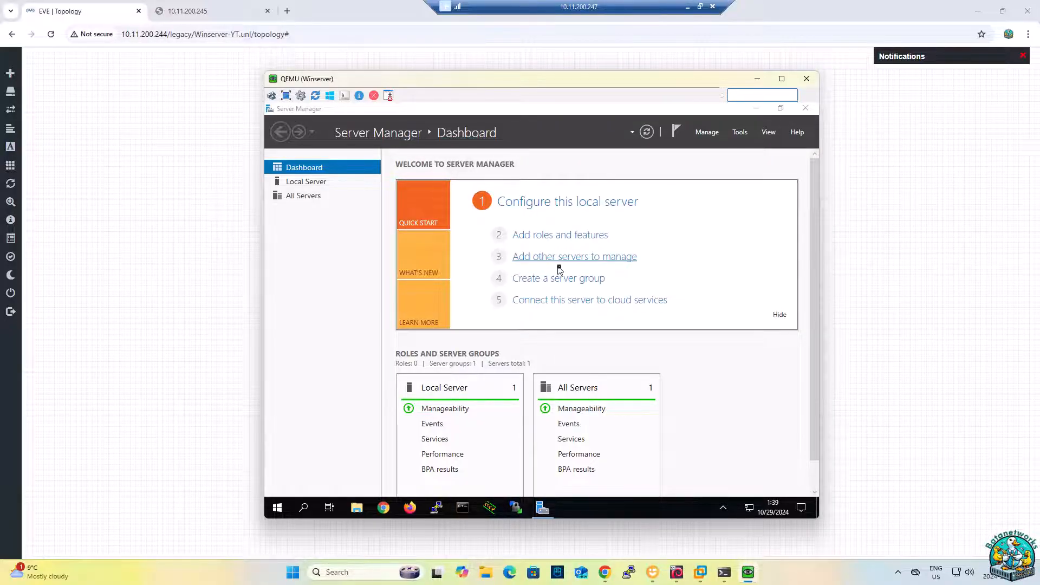
# - Install the Active Directory Domain Services role plus its required management features on this server
pyautogui.click(549, 235)
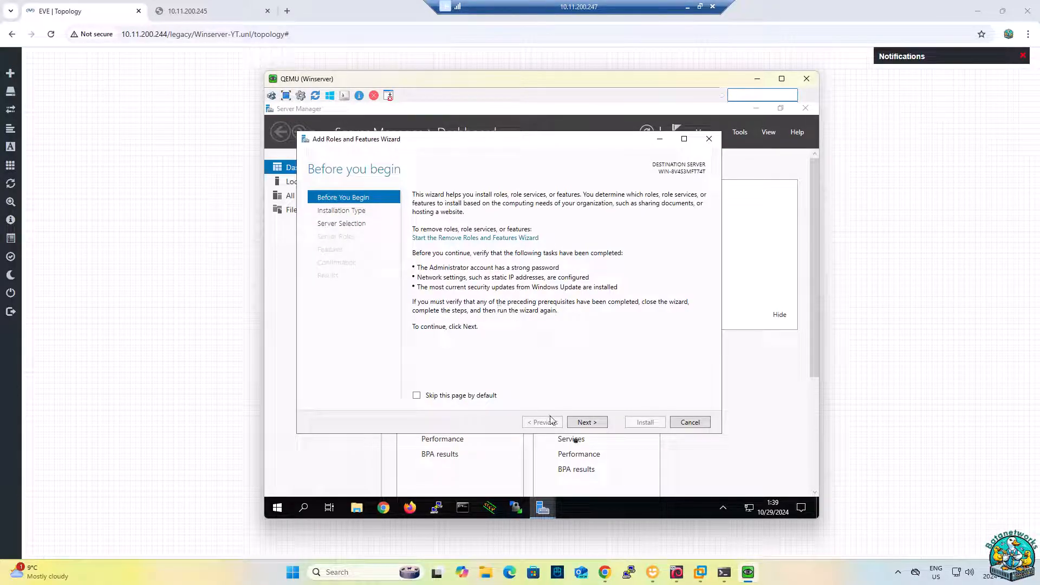
pyautogui.click(591, 425)
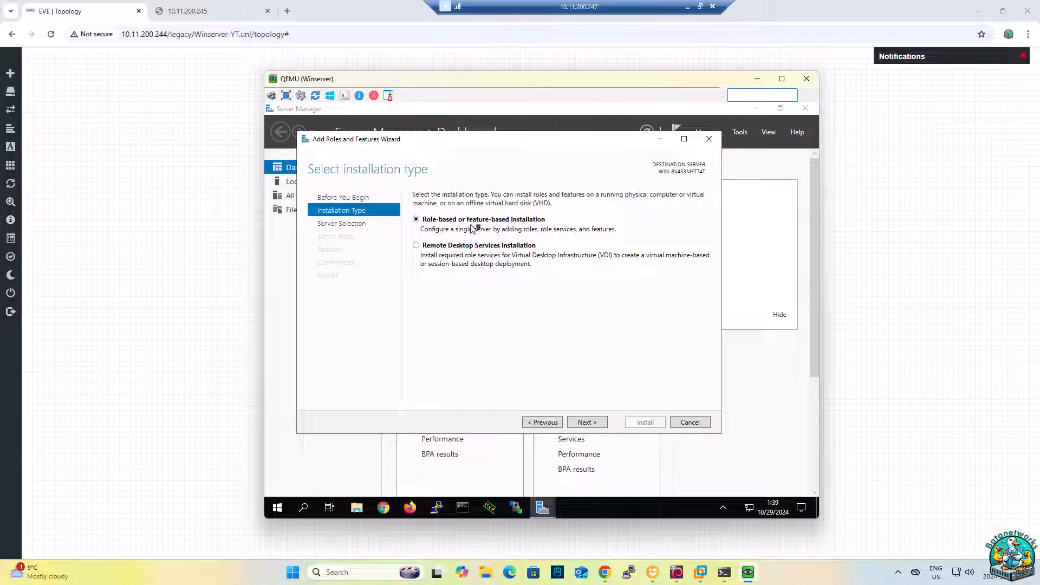
pyautogui.click(585, 425)
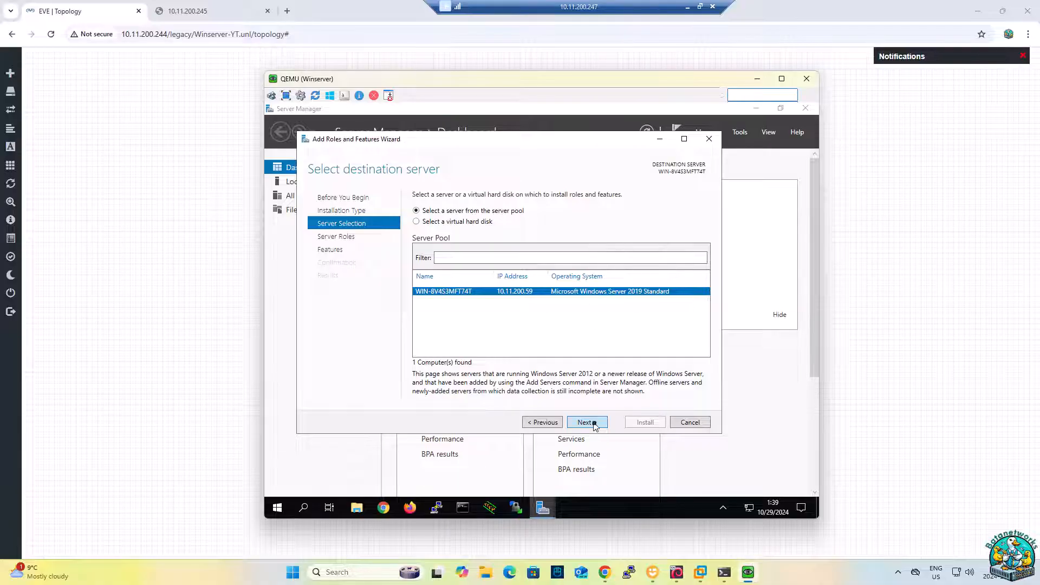
pyautogui.click(595, 426)
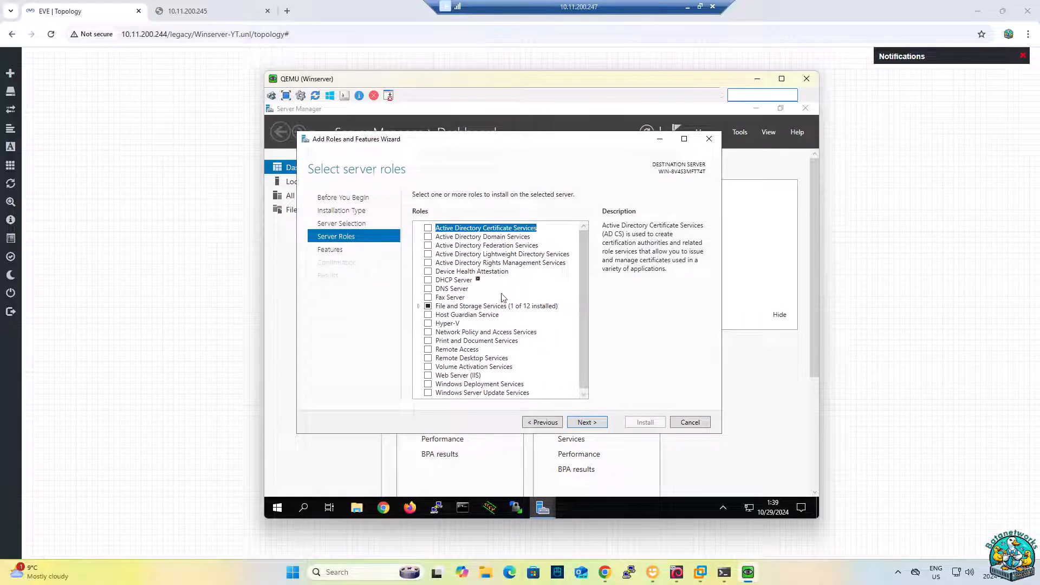
pyautogui.click(430, 238)
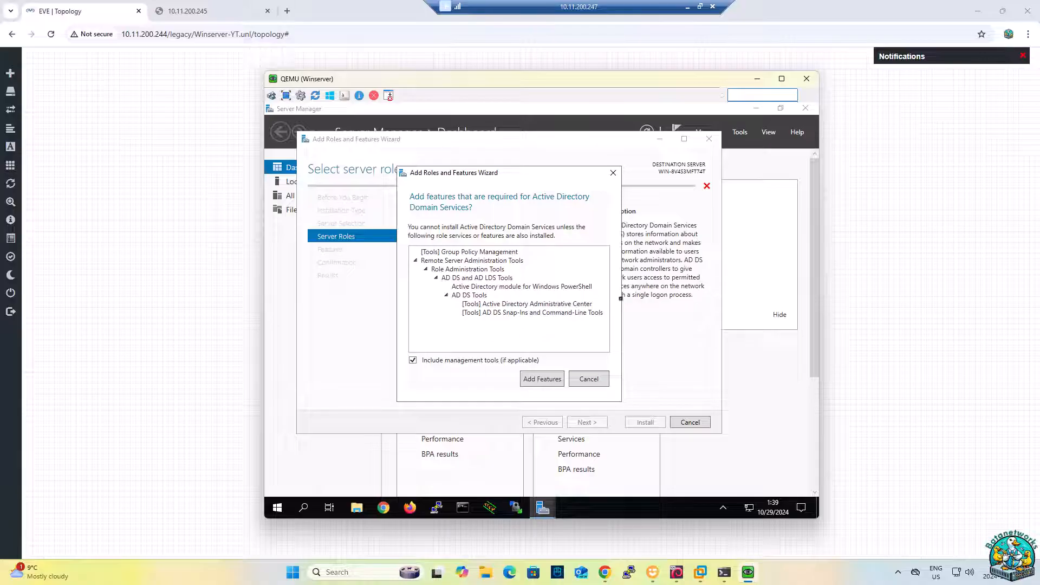
pyautogui.click(547, 380)
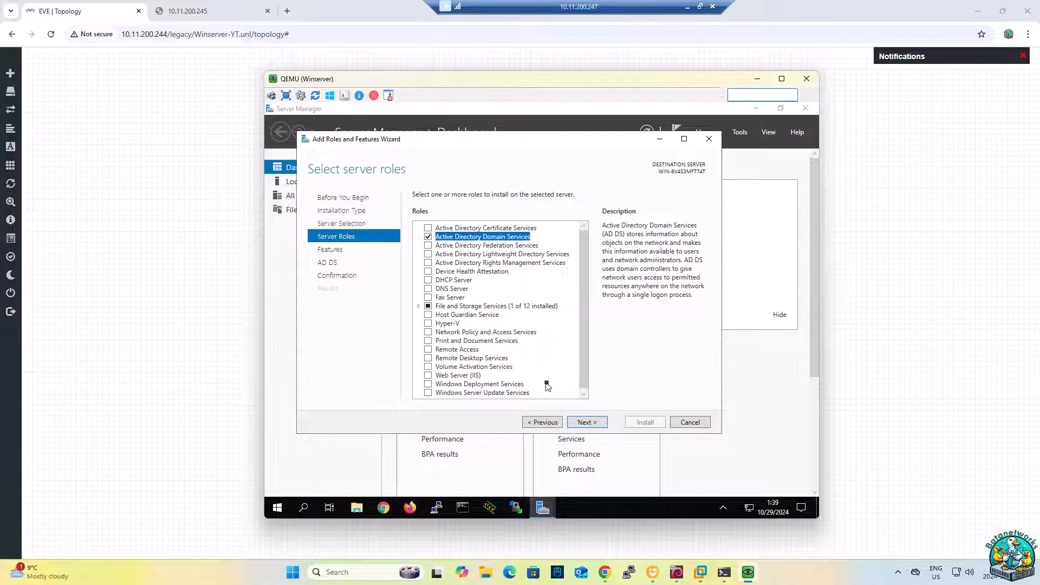
pyautogui.click(589, 423)
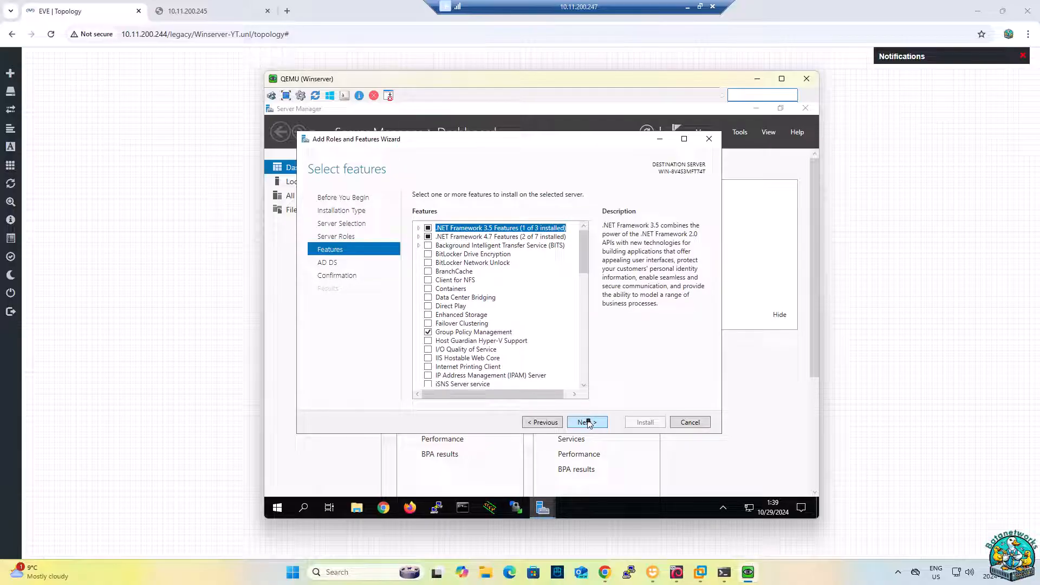
pyautogui.click(589, 422)
pyautogui.click(589, 423)
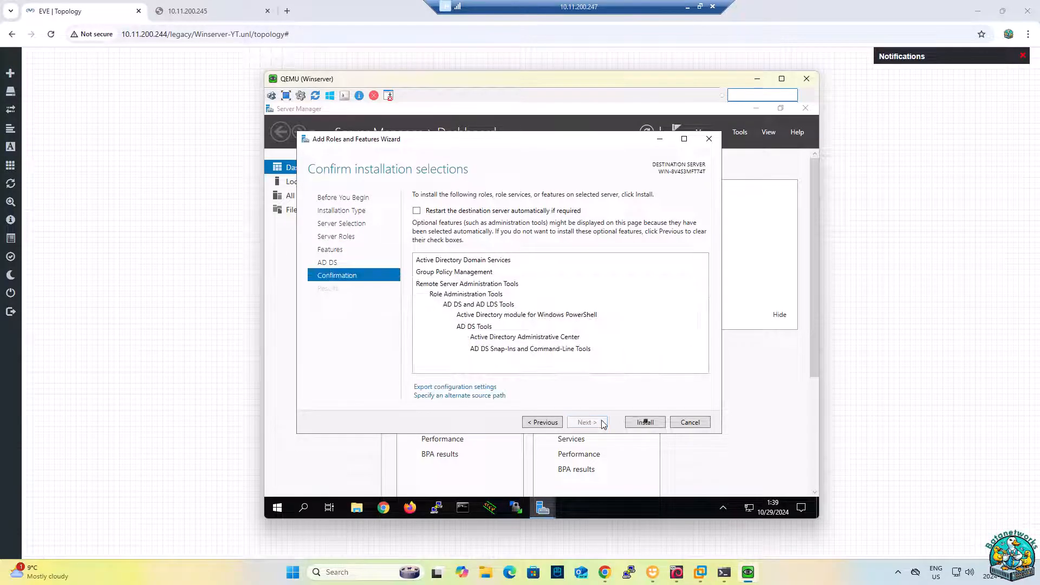
pyautogui.click(640, 424)
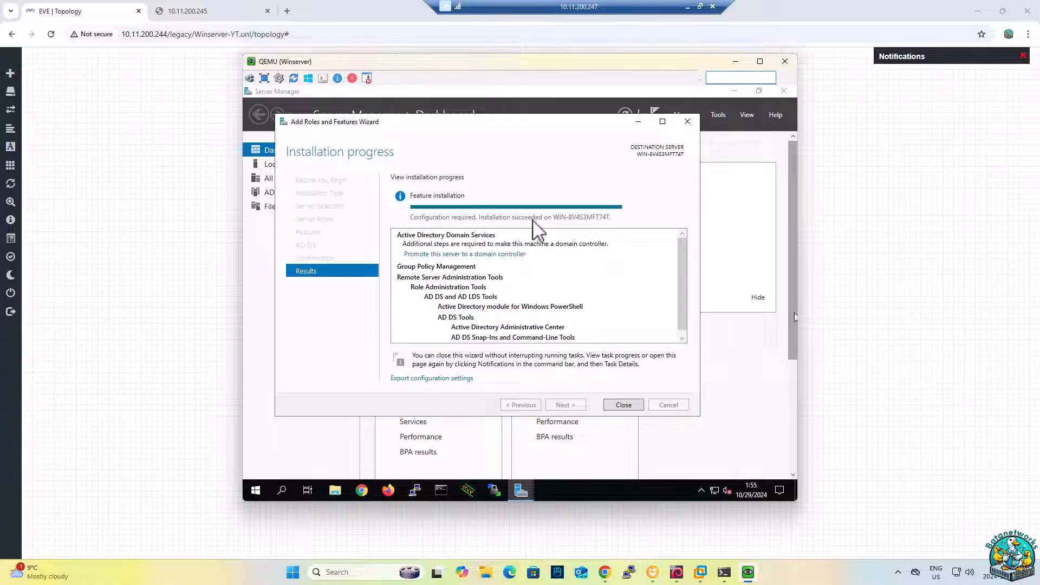
pyautogui.click(622, 405)
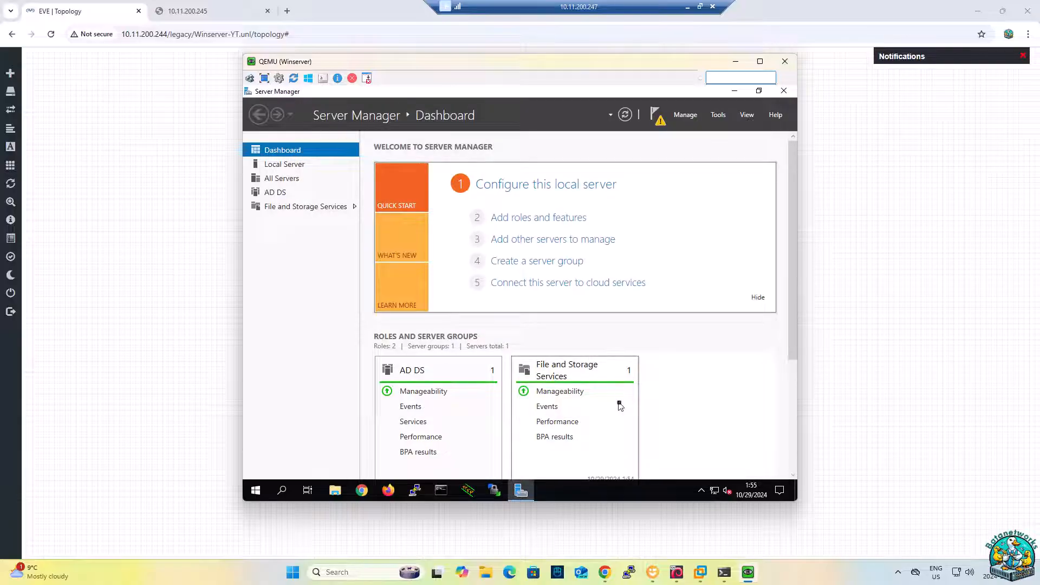
# - Begin domain controller promotion as a new forest with root domain batanetworks.com
pyautogui.click(655, 117)
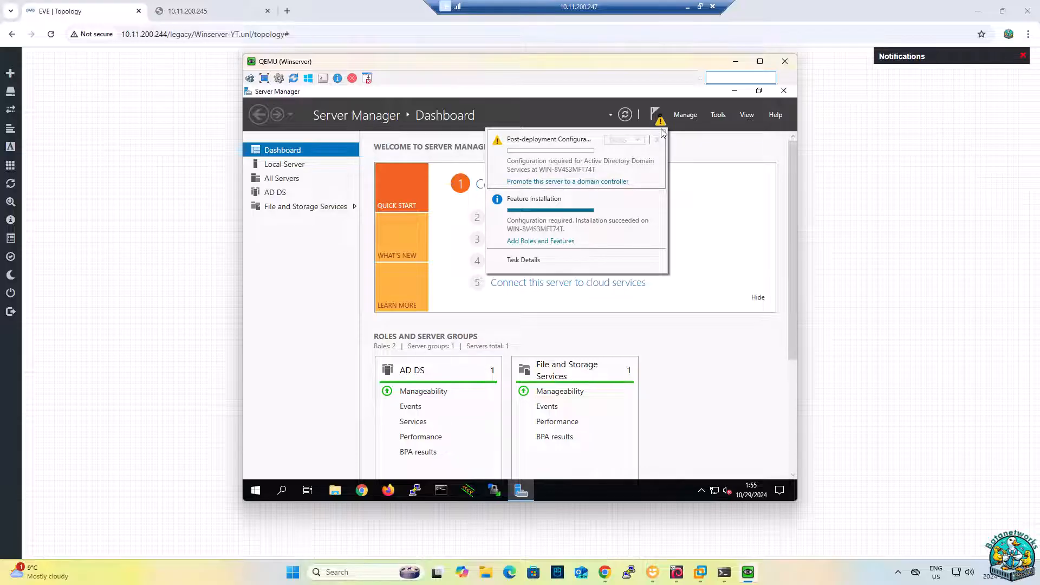
pyautogui.click(540, 183)
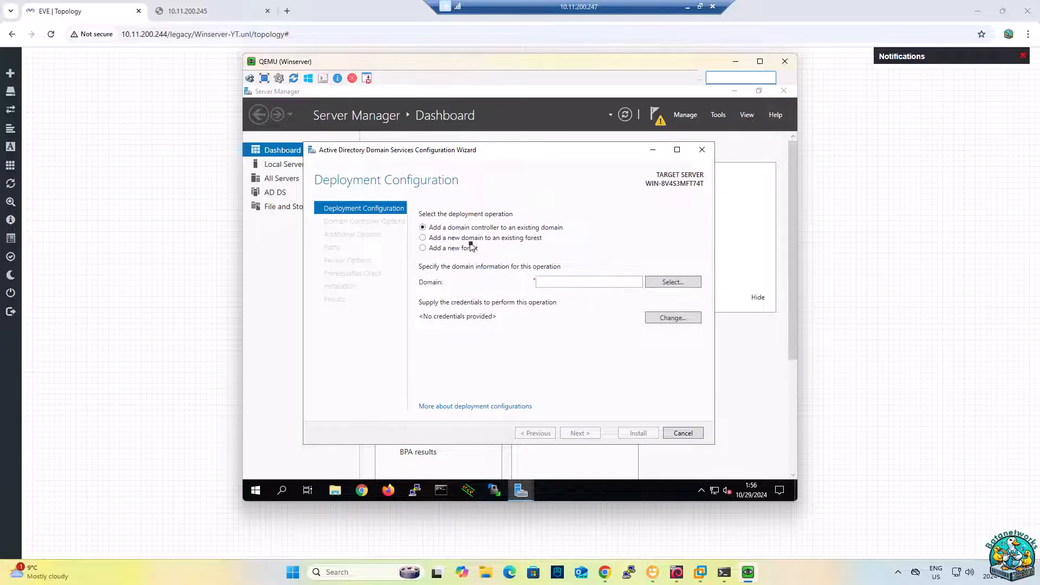
pyautogui.click(550, 280)
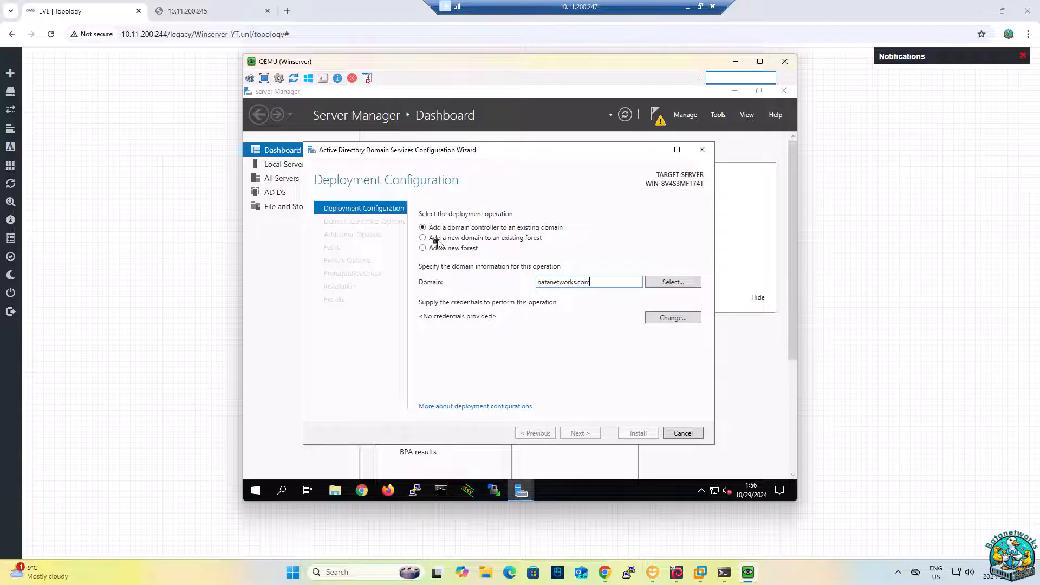
pyautogui.click(423, 248)
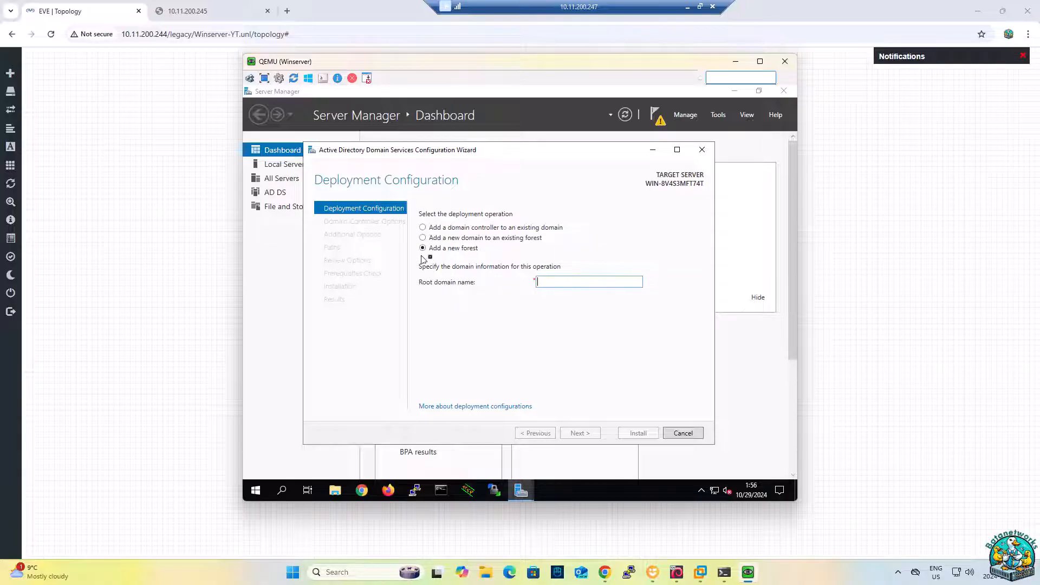
pyautogui.click(549, 281)
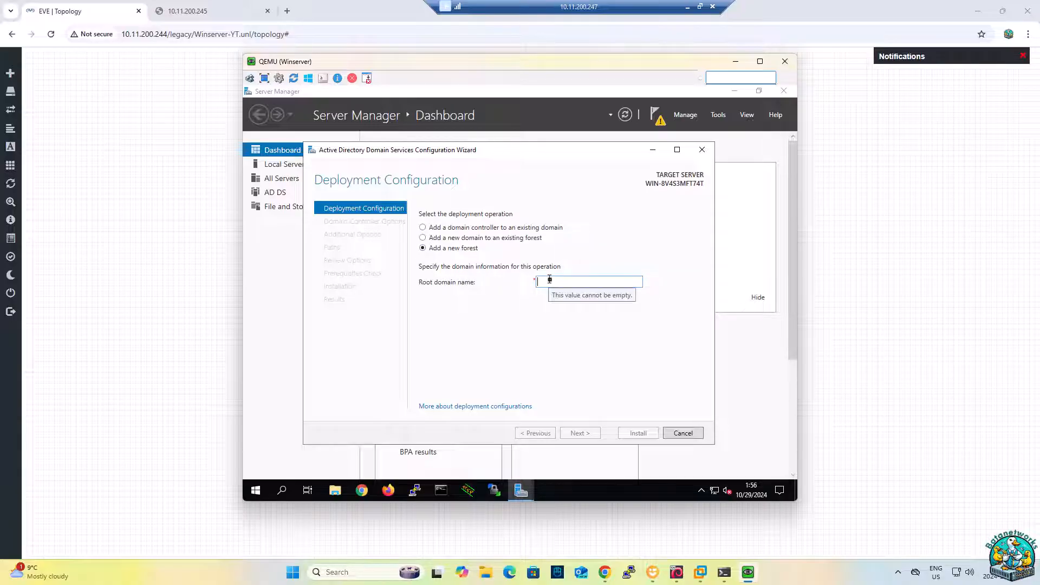
pyautogui.write('batanetwo')
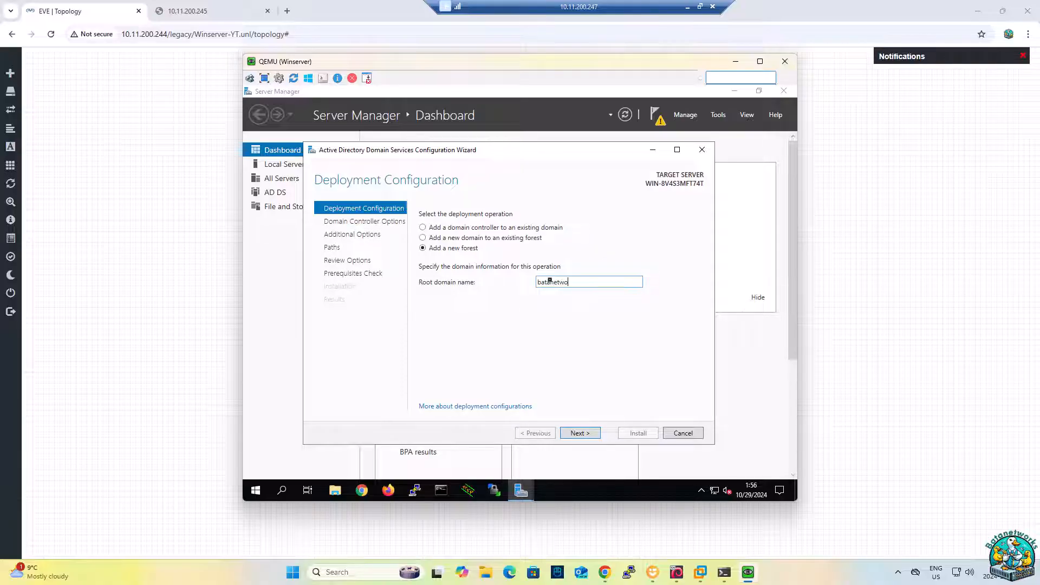
pyautogui.write('rks.com')
pyautogui.click(586, 432)
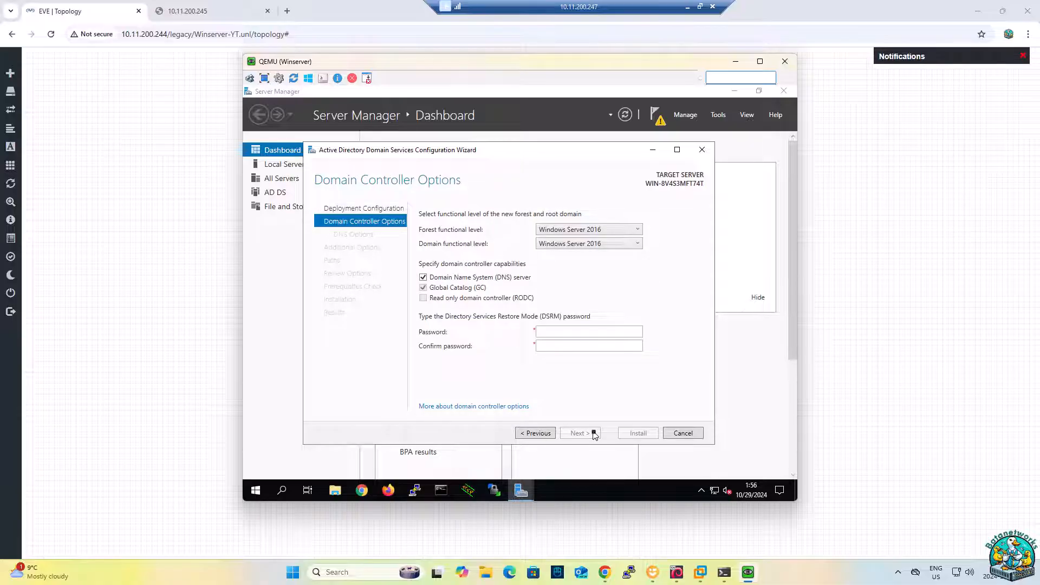
# - Set the DSRM password, keep NetBIOS name BATANETWORKS and default folders, and run prerequisite checks
pyautogui.click(577, 336)
pyautogui.write('••••••••')
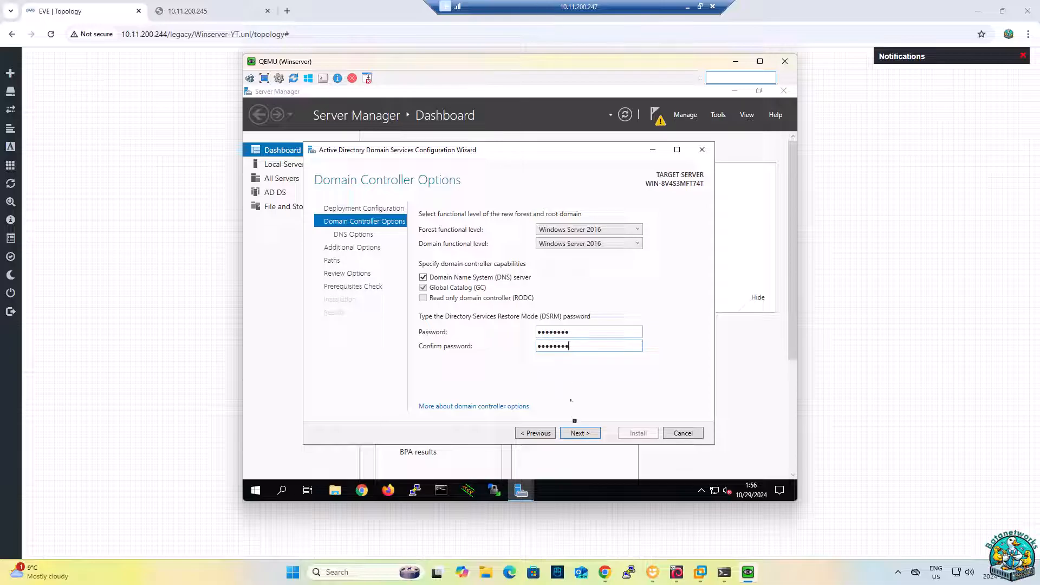
pyautogui.click(580, 433)
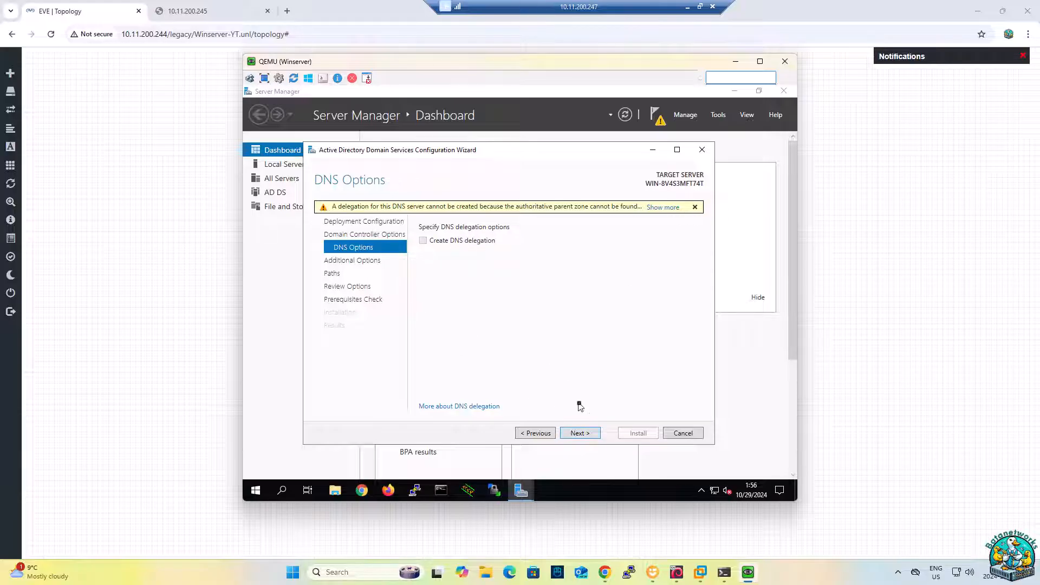
pyautogui.click(576, 433)
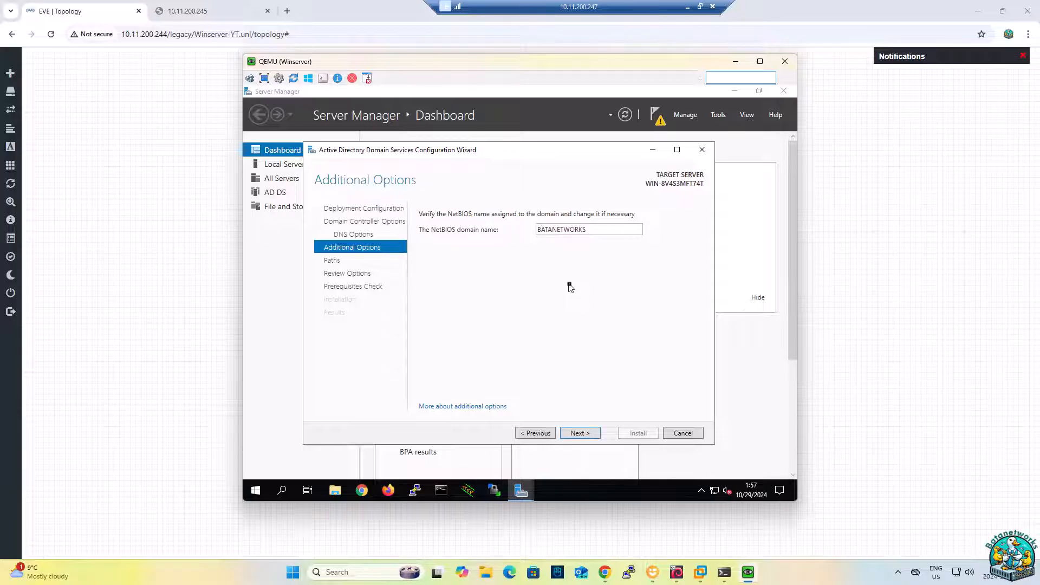
pyautogui.click(585, 433)
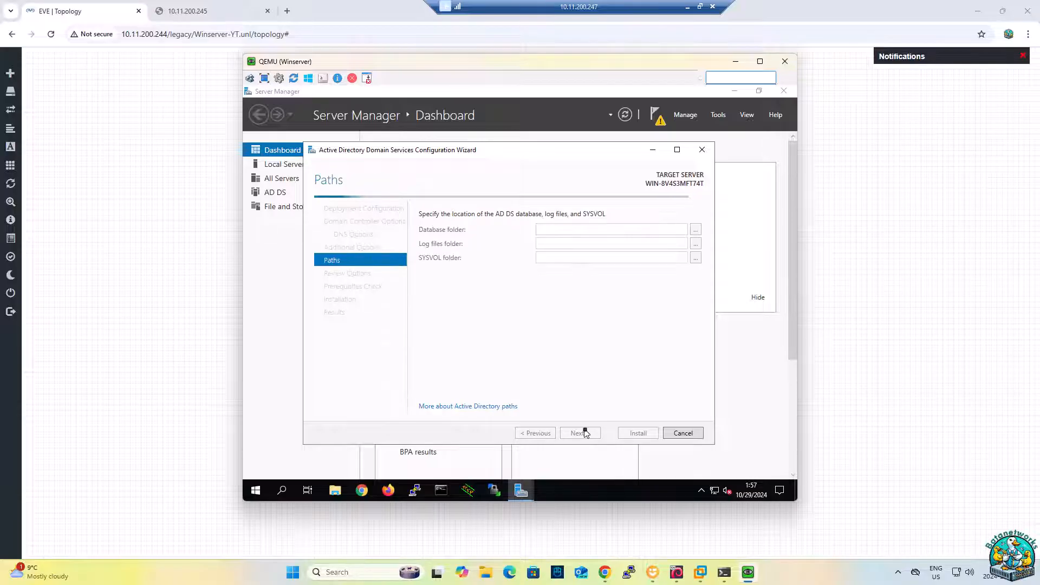
pyautogui.click(581, 432)
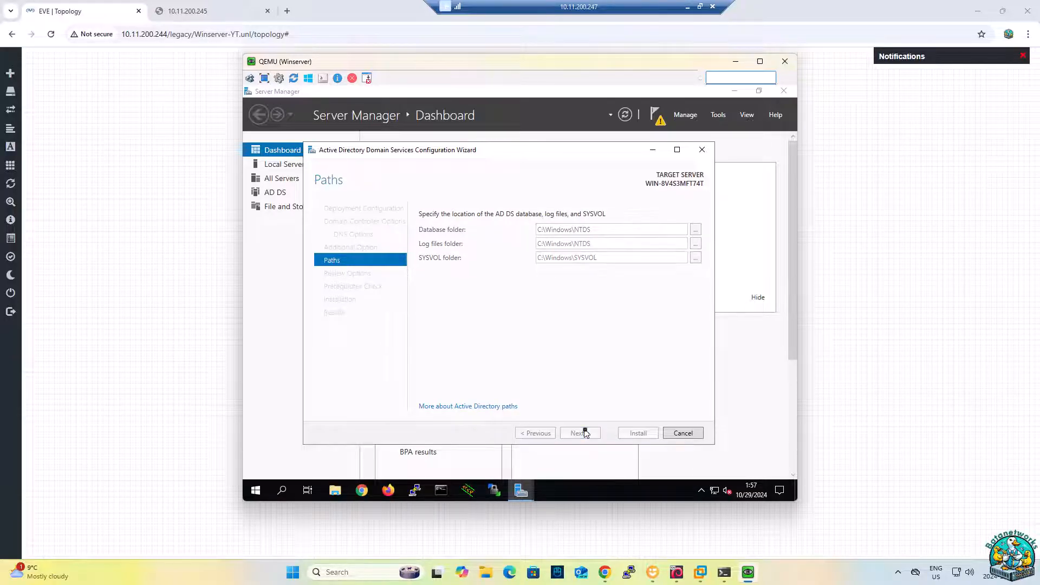
pyautogui.click(584, 433)
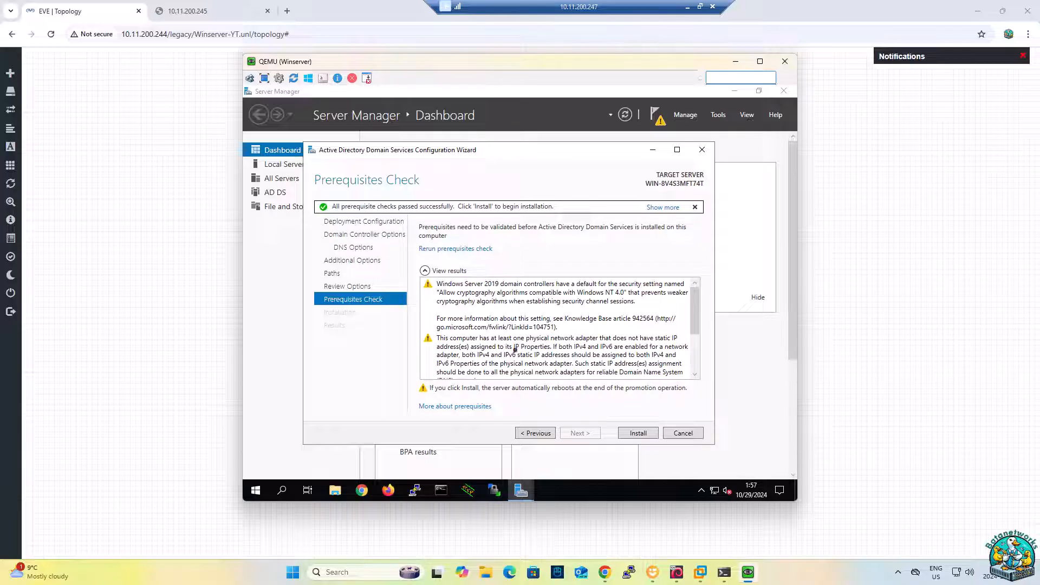
pyautogui.scroll(-3, 463, 309)
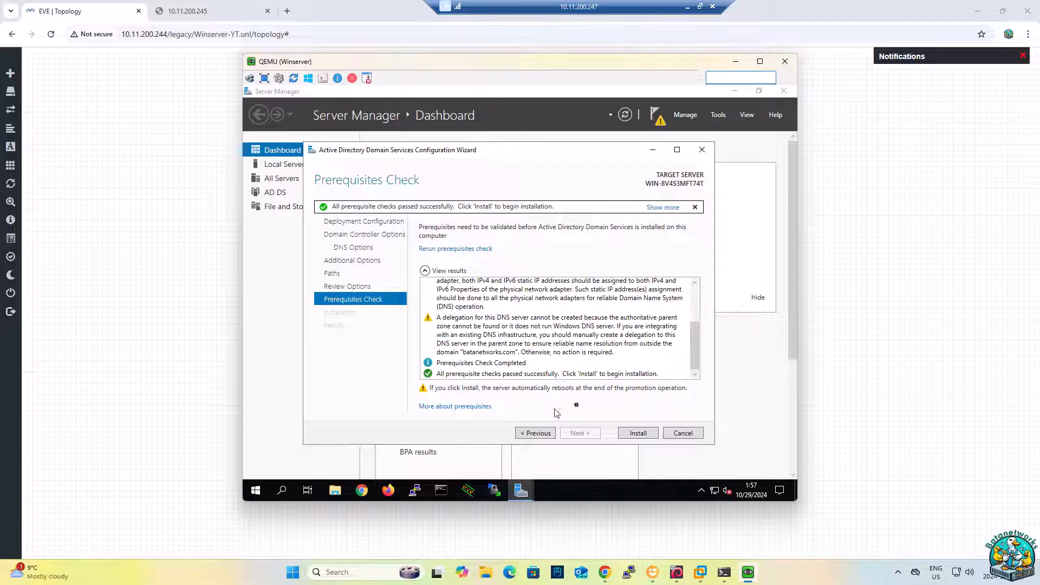
# - Install the domain controller, then sign back in as administrator after the reboot
pyautogui.click(626, 433)
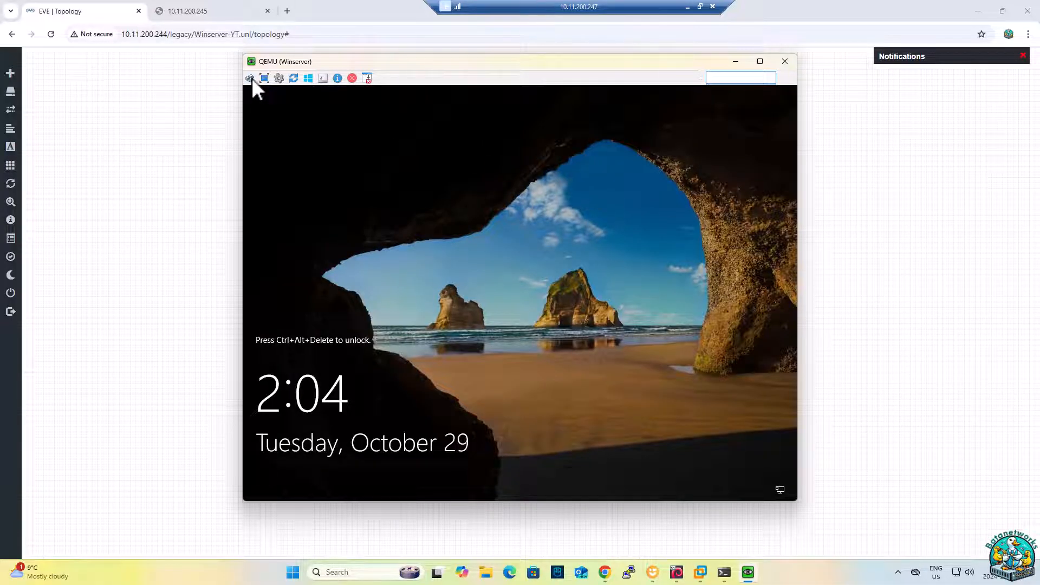
pyautogui.click(250, 78)
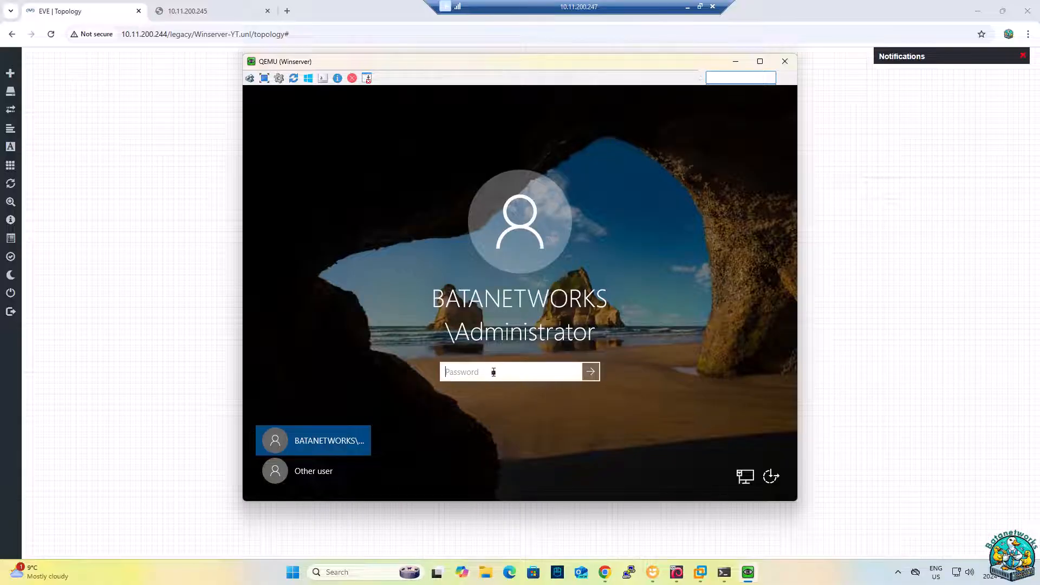
pyautogui.write('••')
pyautogui.press('Return')
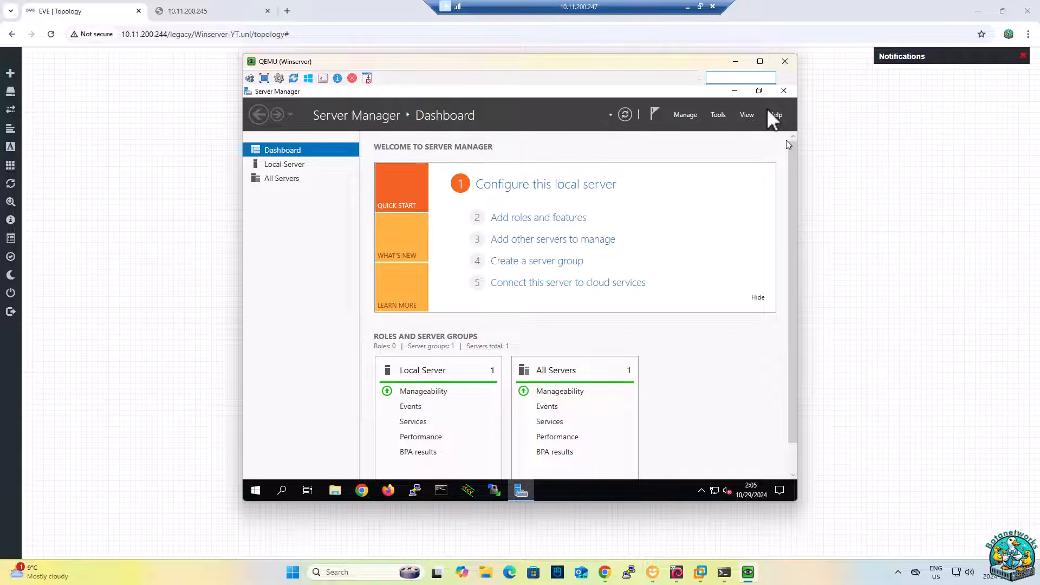
# - Launch Active Directory Users and Computers and open the New menu in batanetworks.com's Users container
pyautogui.click(719, 116)
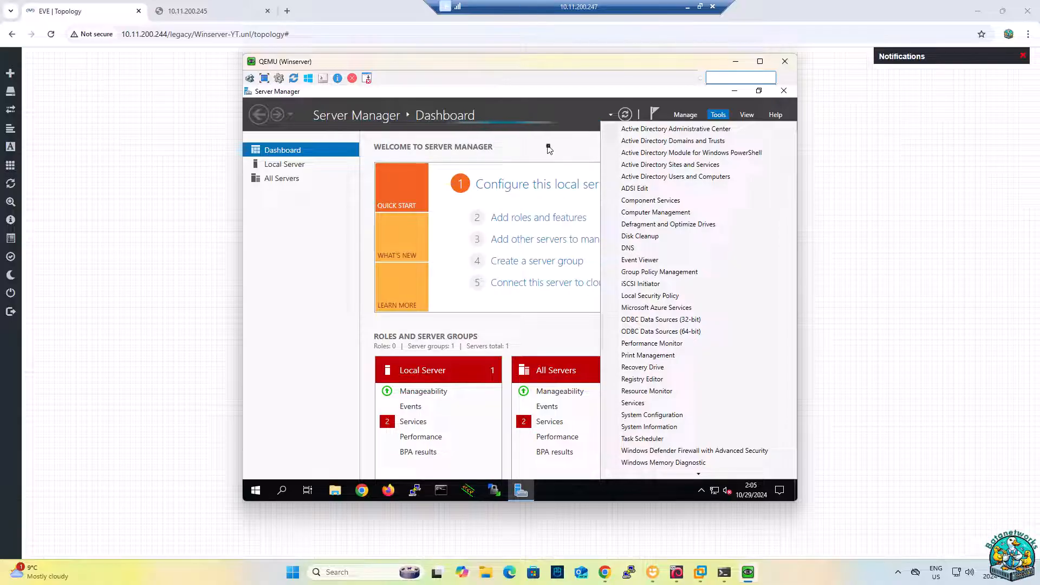
pyautogui.click(681, 178)
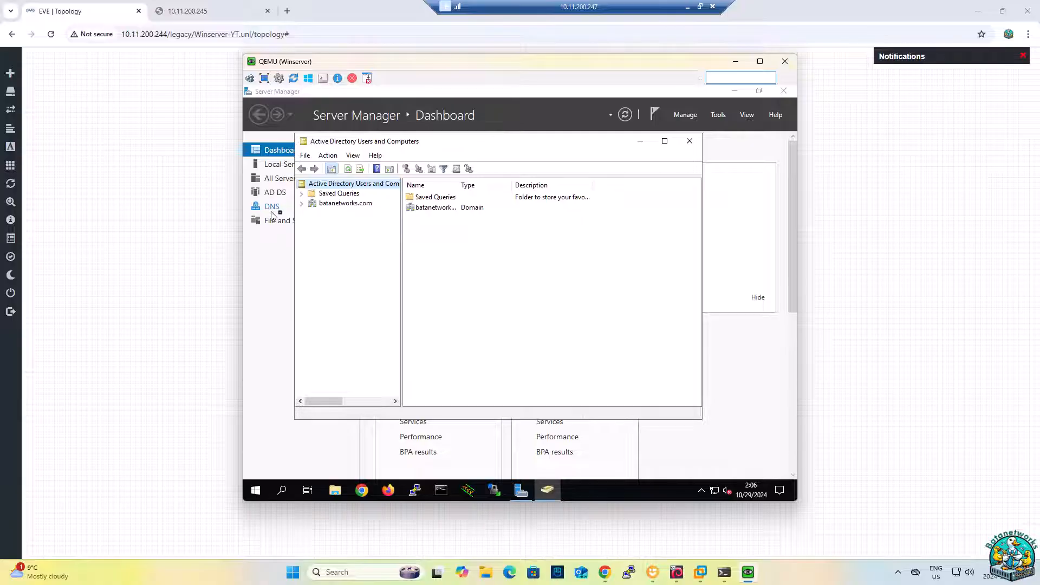
pyautogui.click(320, 204)
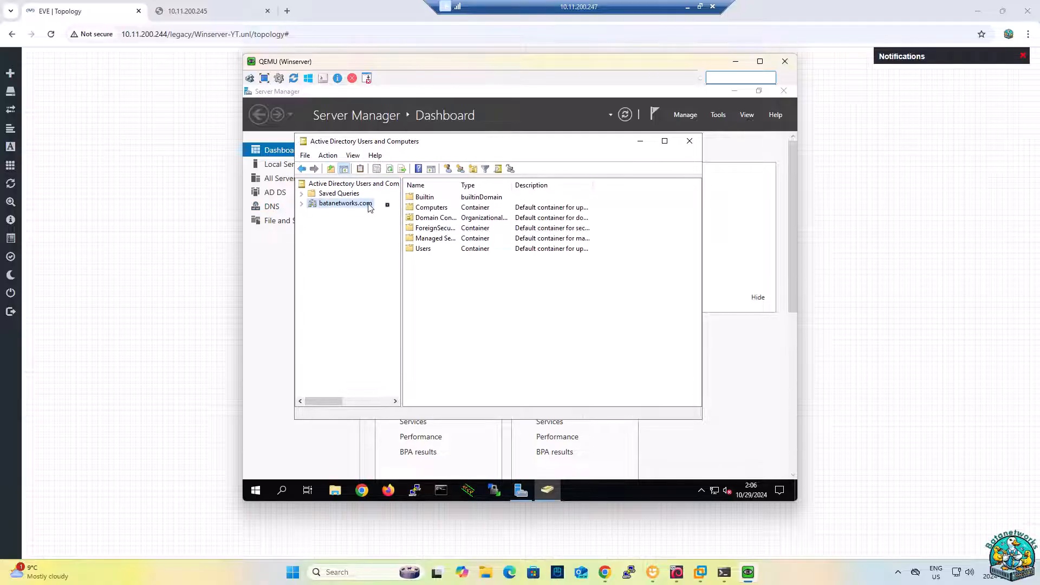
pyautogui.doubleClick(418, 253)
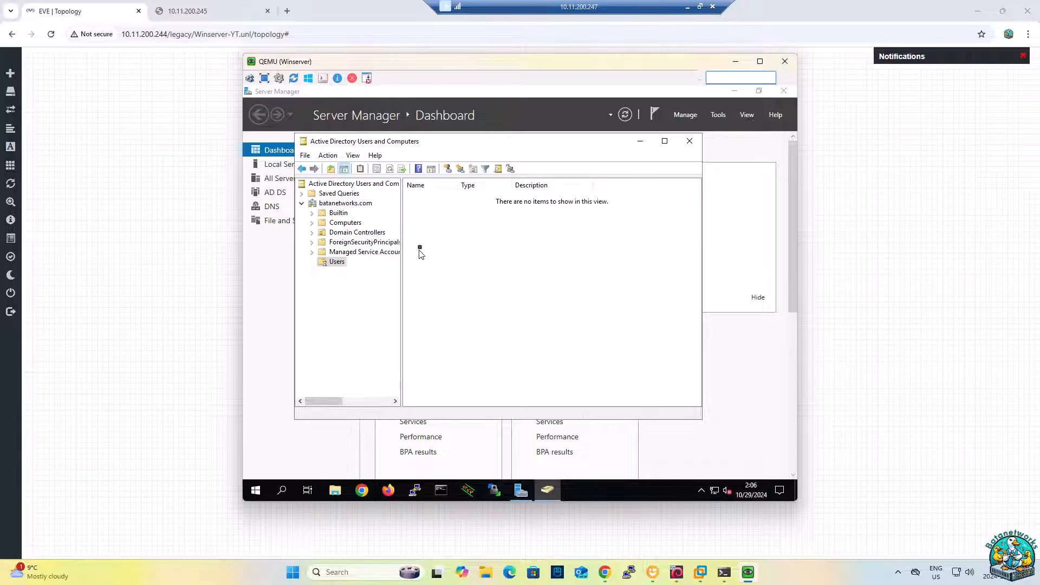
pyautogui.rightClick(435, 198)
pyautogui.click(631, 246)
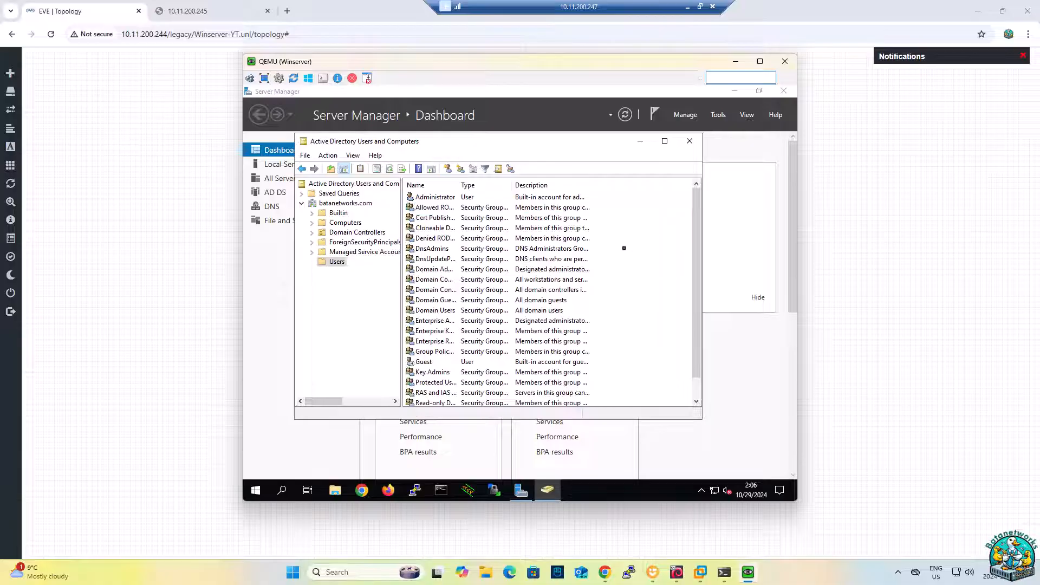
pyautogui.scroll(-1, 584, 268)
pyautogui.rightClick(632, 312)
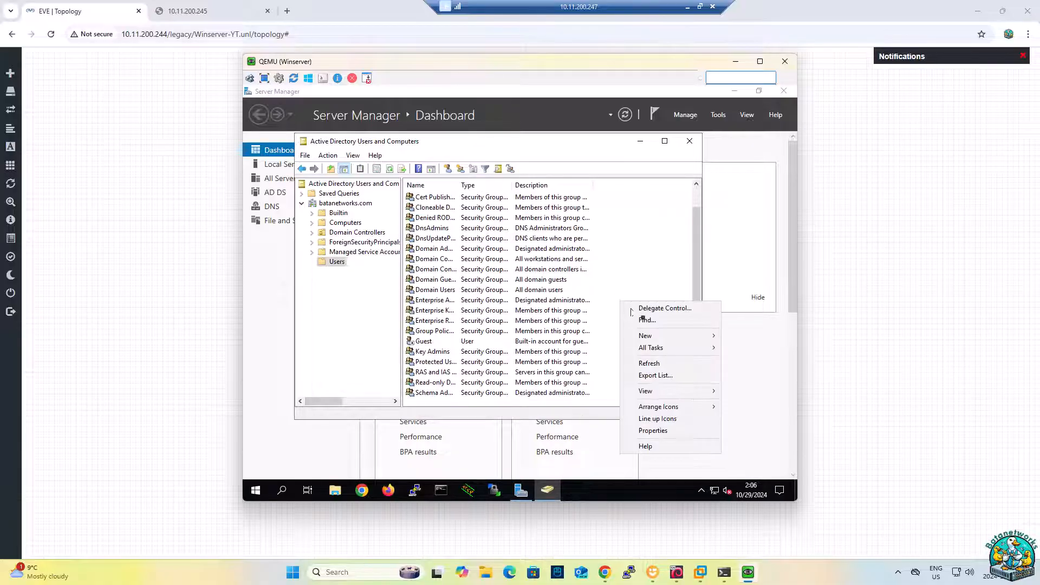
pyautogui.moveTo(657, 341)
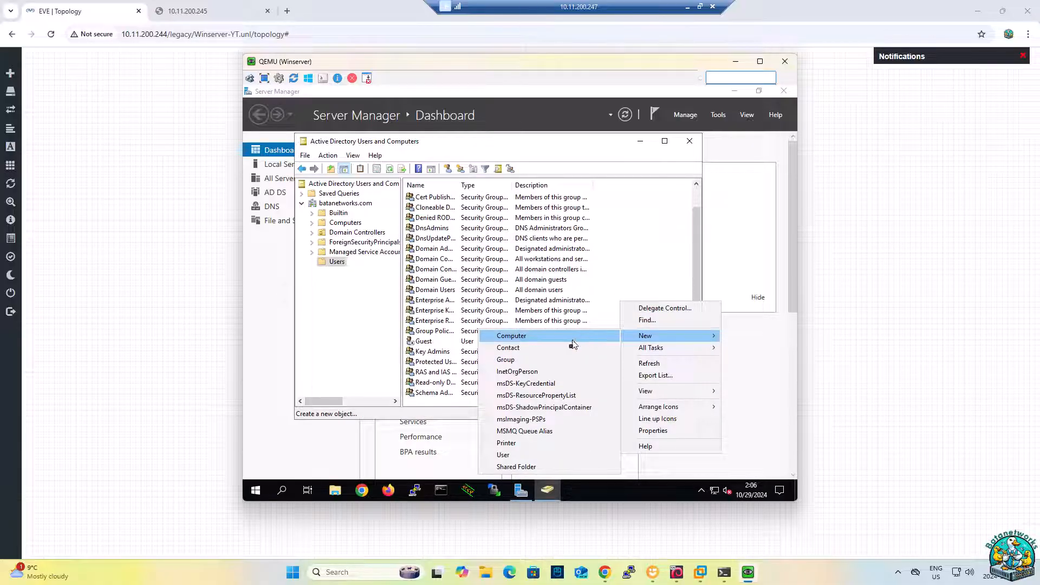
# - Start a new user, filling in the first name, last name and logon name
pyautogui.click(512, 460)
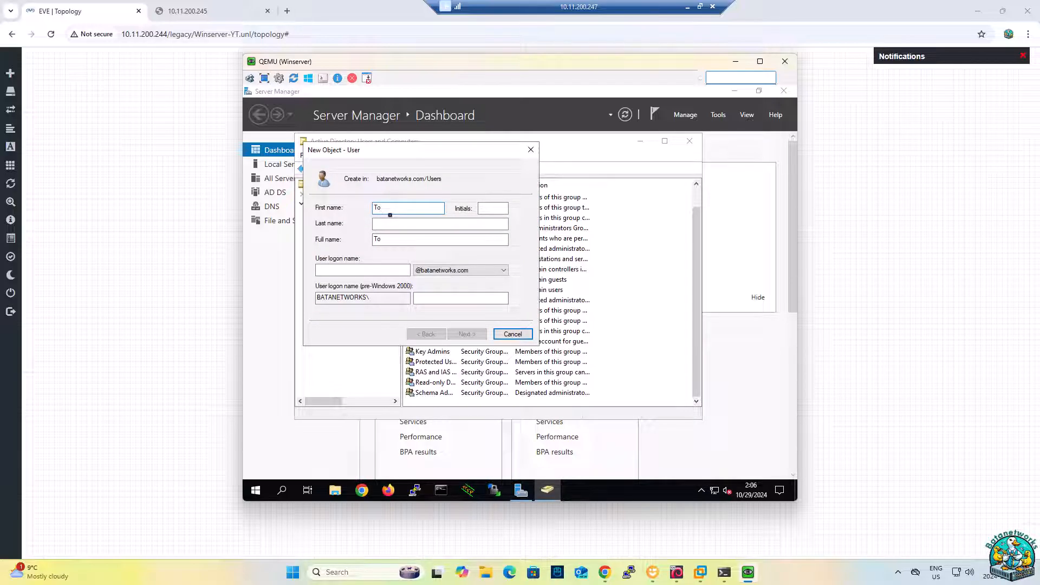
pyautogui.click(423, 224)
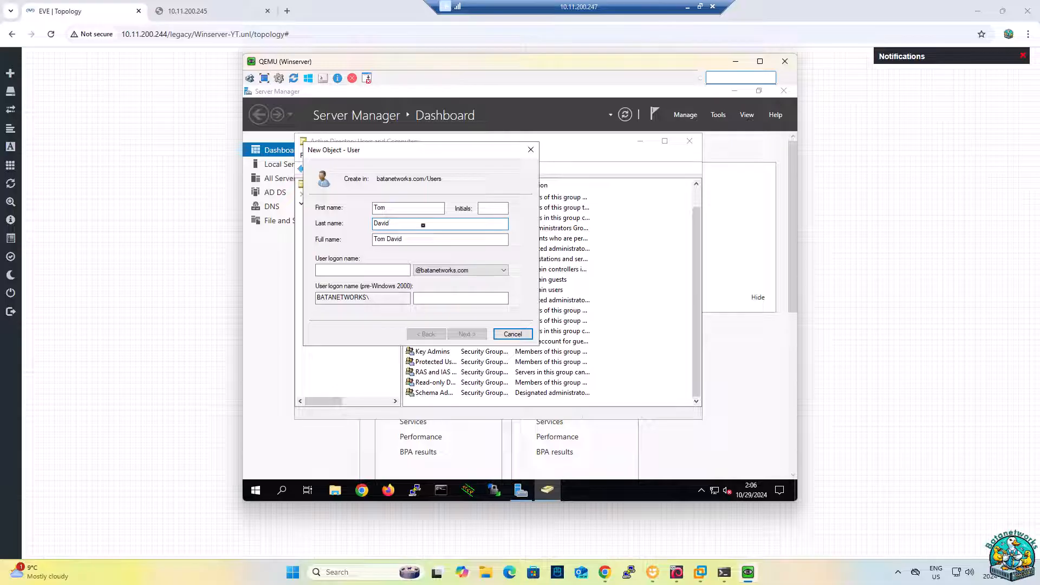
pyautogui.click(368, 270)
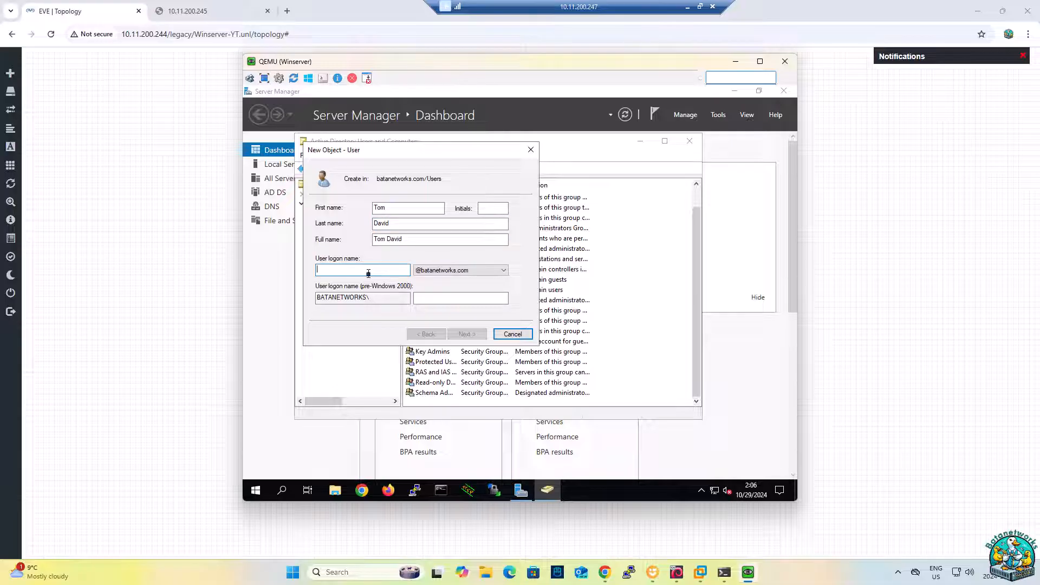
pyautogui.write('to')
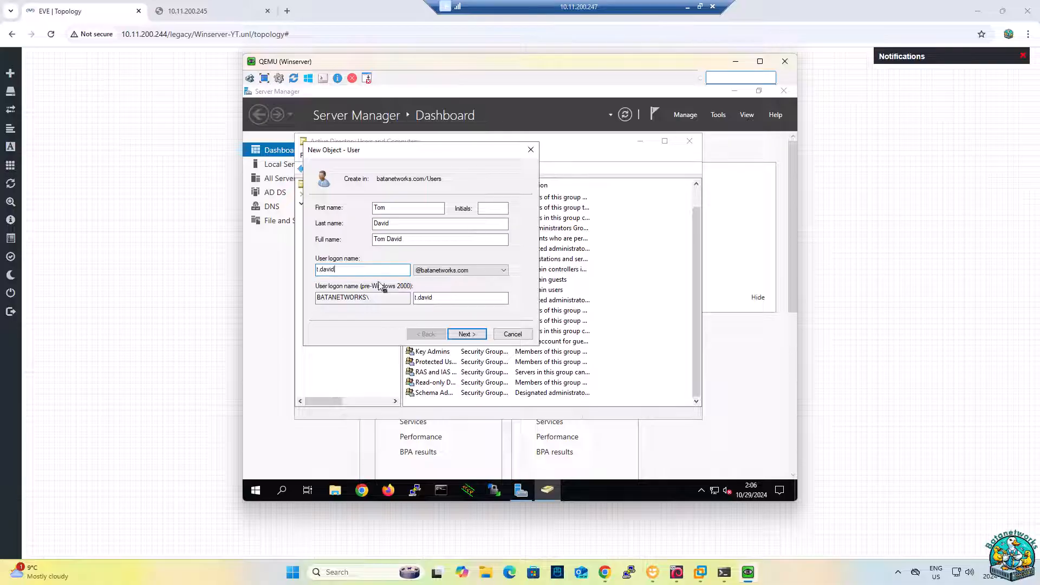
# - Set and confirm the password, require a change at next logon, and create the user
pyautogui.click(466, 335)
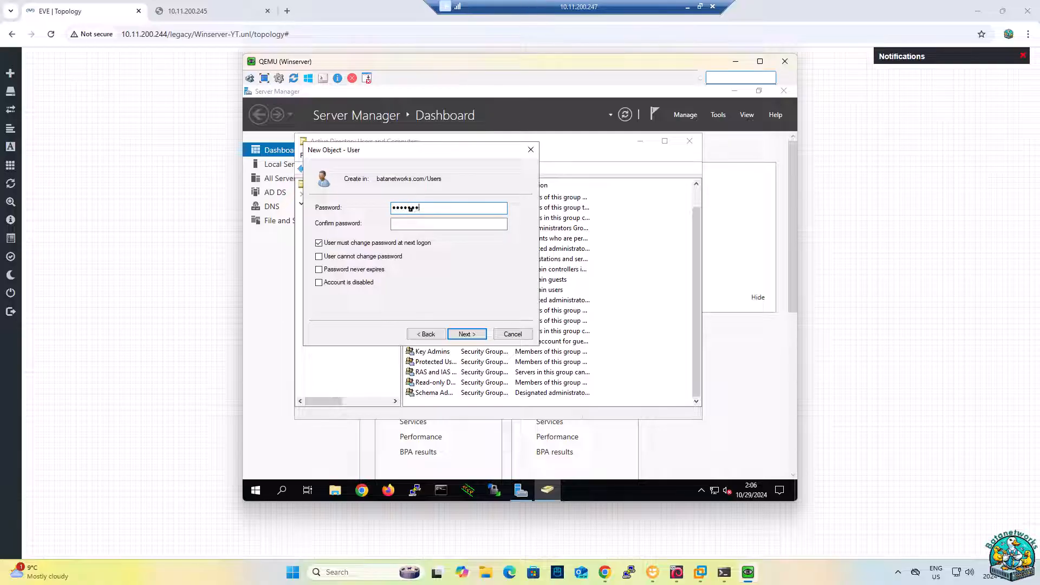
pyautogui.press('Tab')
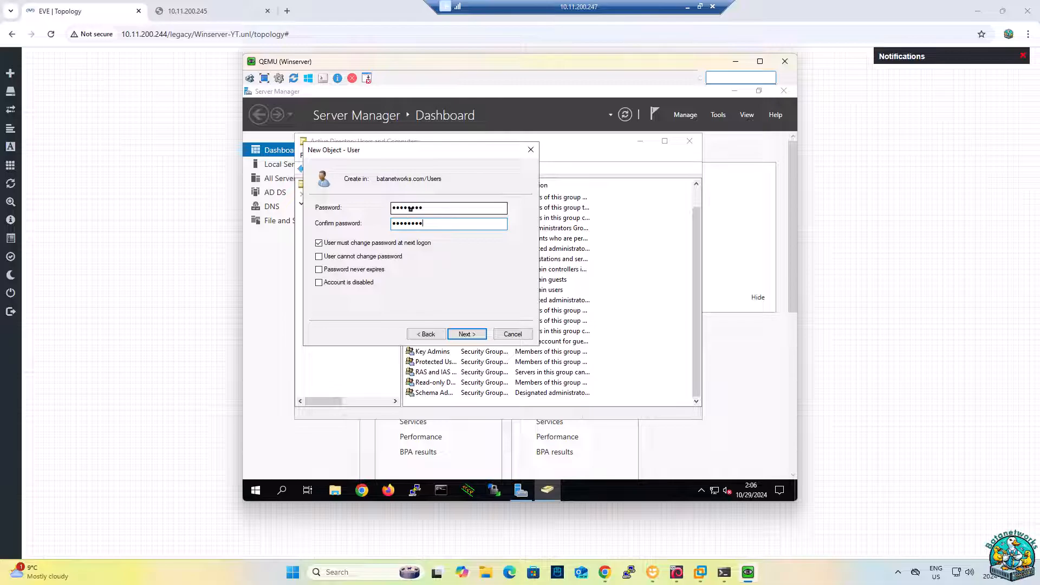
pyautogui.click(319, 257)
pyautogui.click(319, 257)
pyautogui.write('d')
pyautogui.click(319, 282)
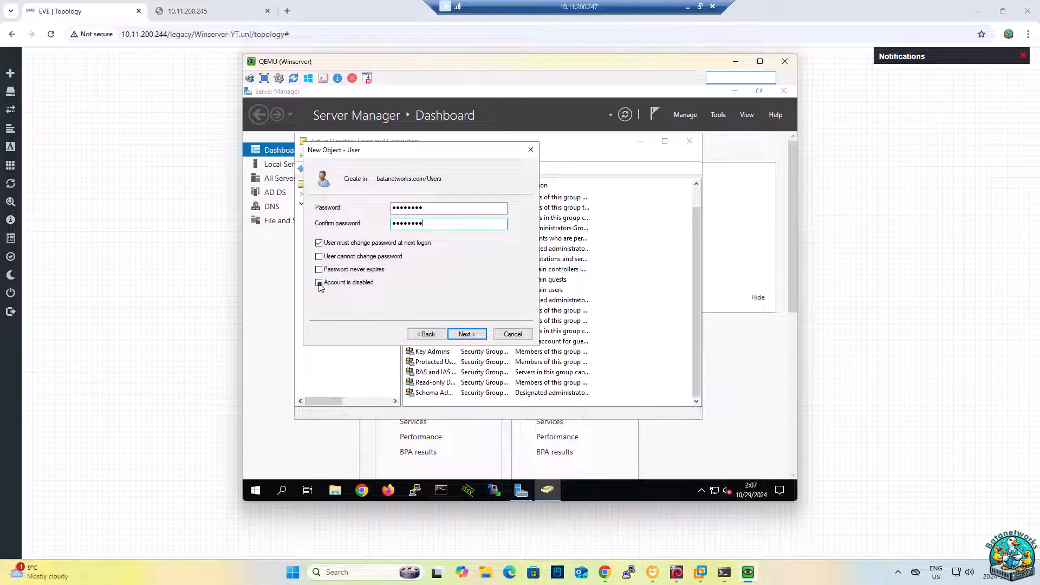
pyautogui.click(464, 335)
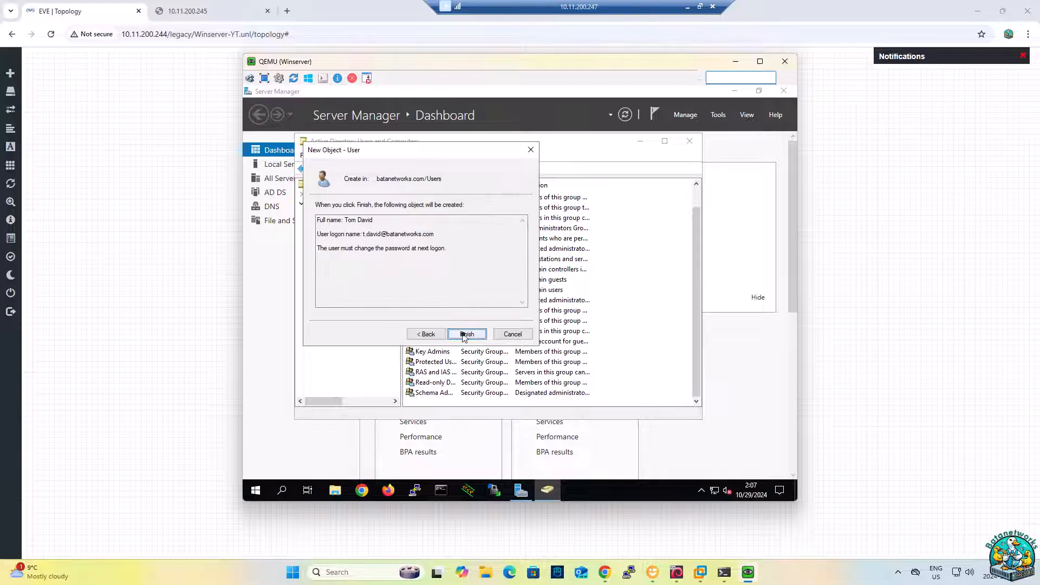
pyautogui.click(464, 335)
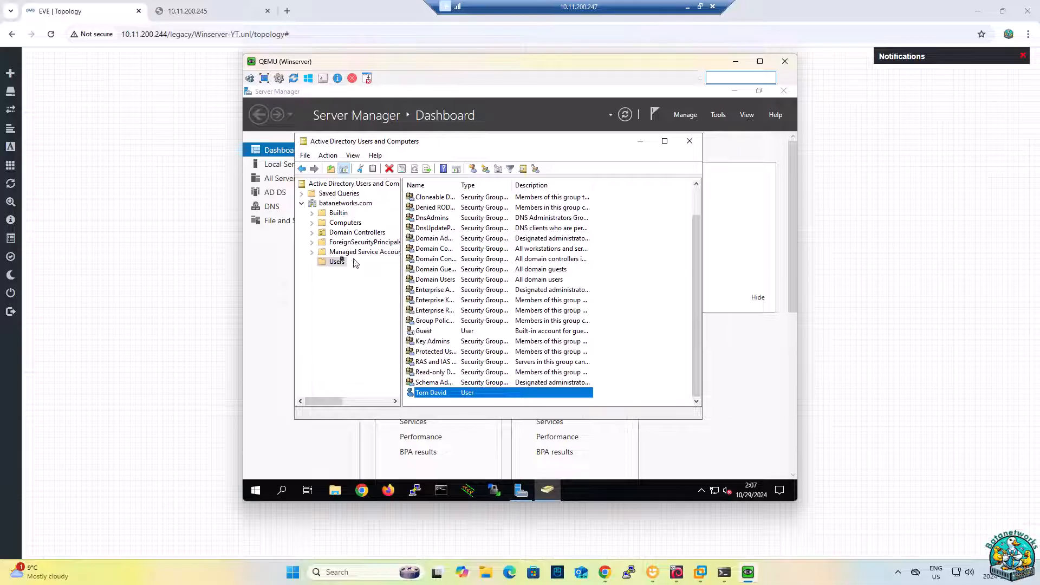
# - Create an organizational unit named HR under batanetworks.com
pyautogui.rightClick(323, 206)
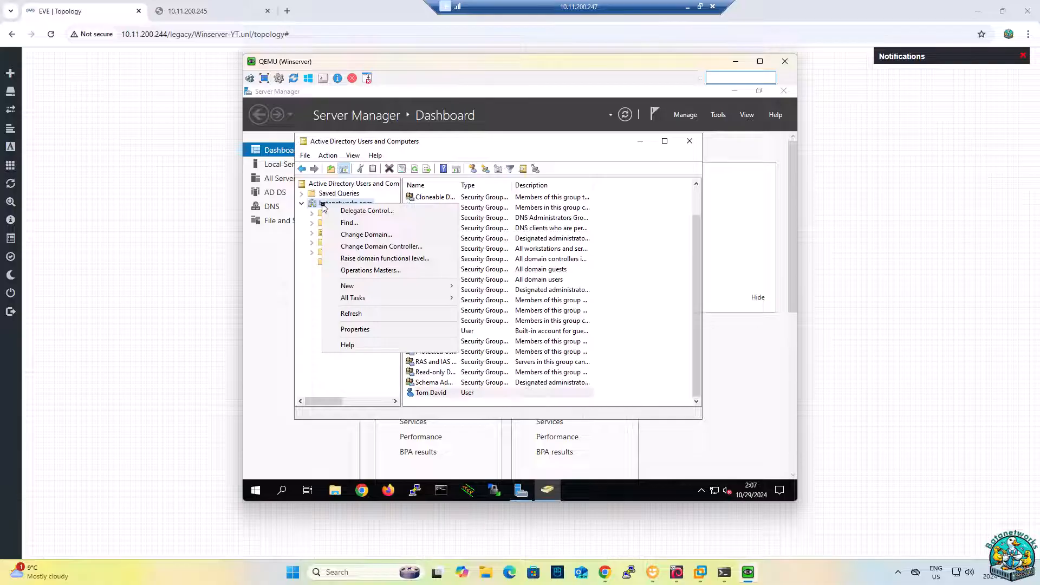
pyautogui.moveTo(401, 287)
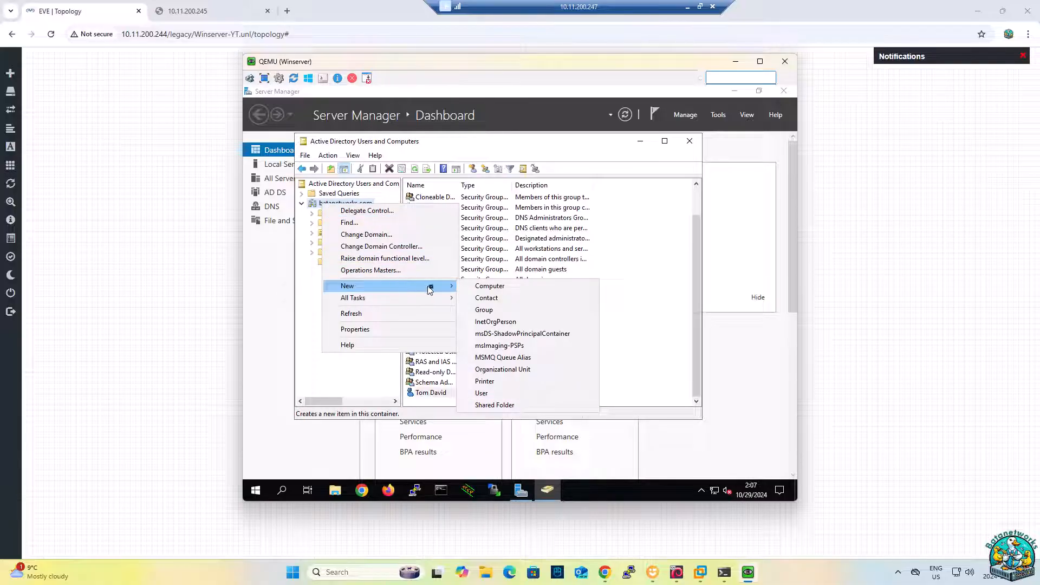
pyautogui.click(528, 371)
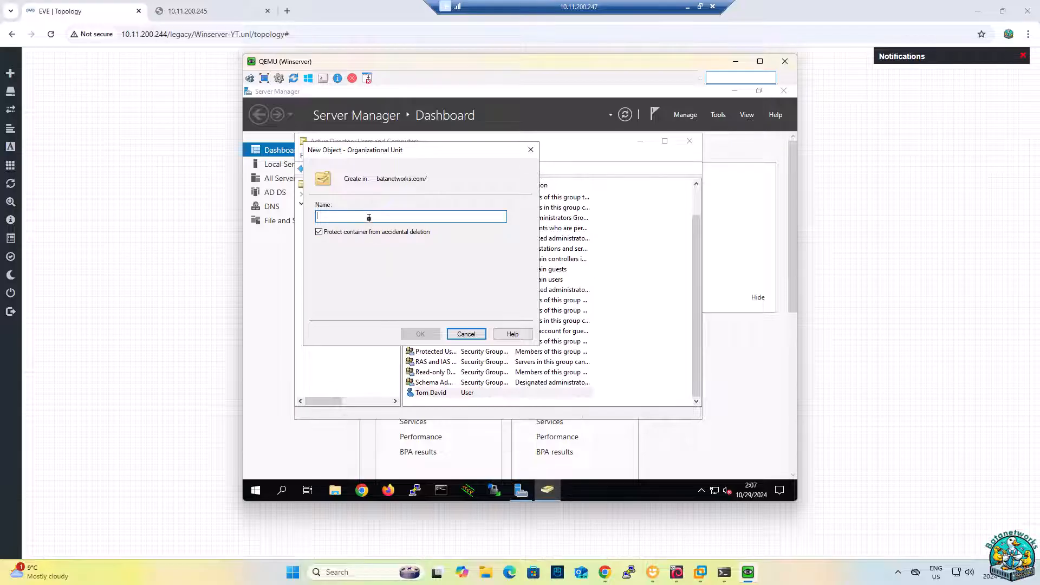
pyautogui.write('HR')
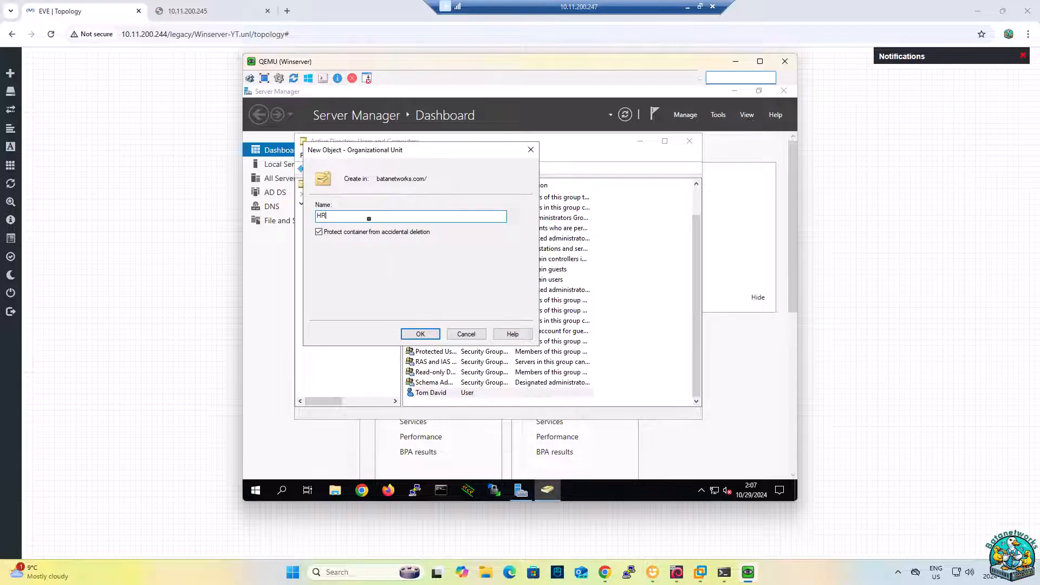
pyautogui.click(420, 334)
# - Add a computer account named HRPC1 inside the HR OU
pyautogui.click(333, 271)
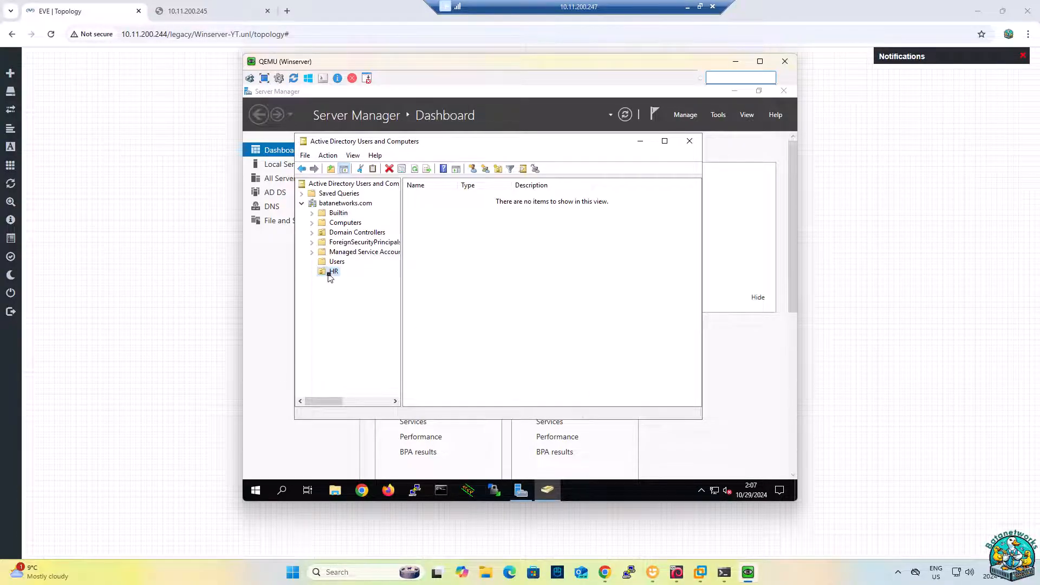
pyautogui.rightClick(430, 253)
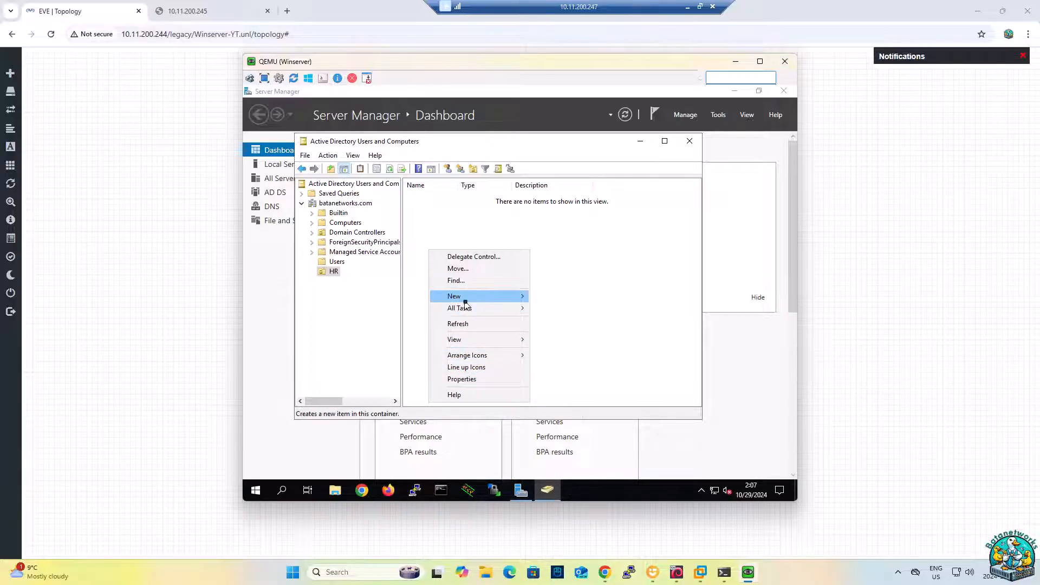
pyautogui.moveTo(466, 298)
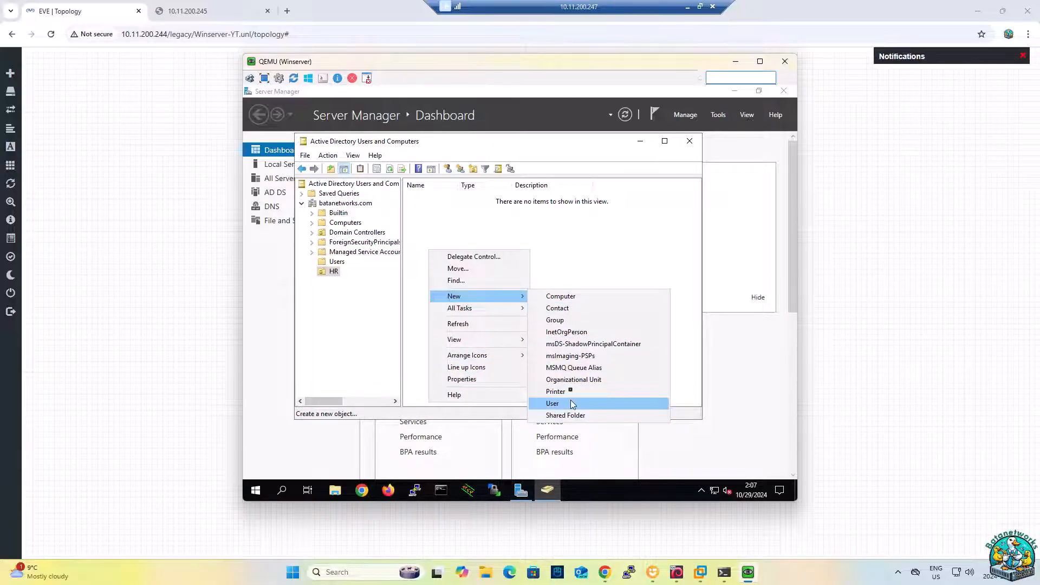
pyautogui.click(560, 296)
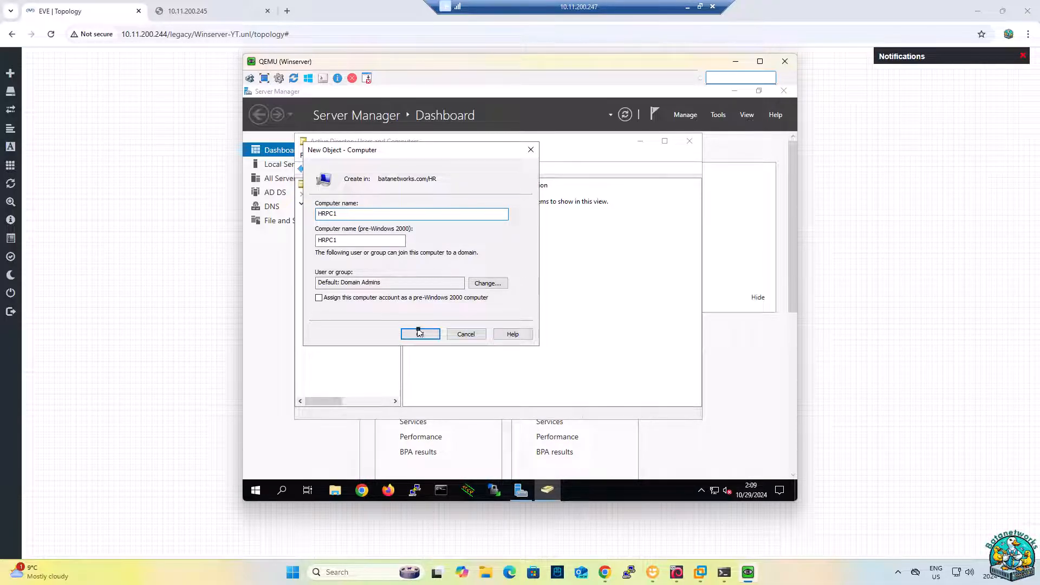
pyautogui.click(420, 333)
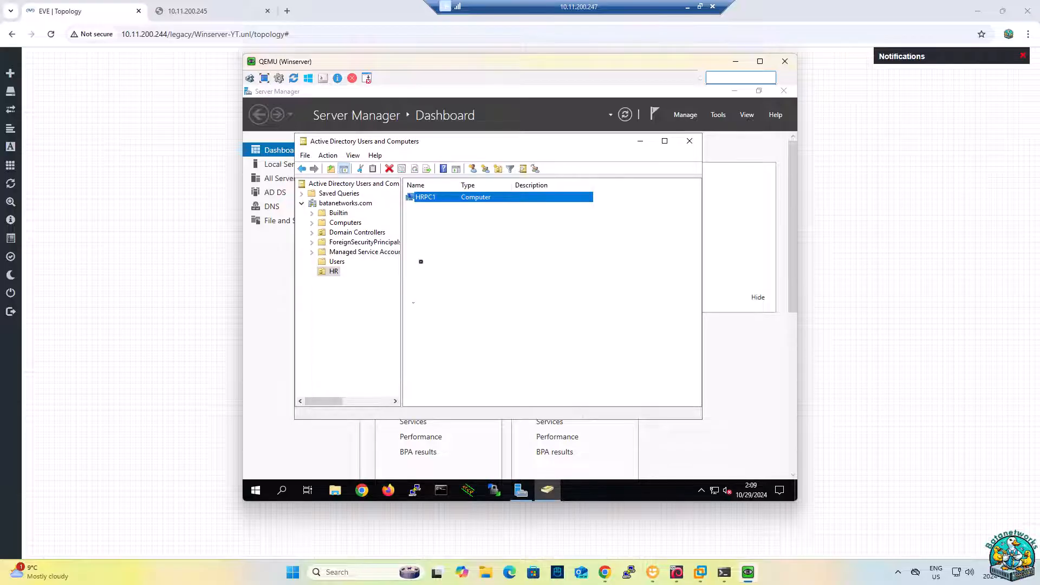
pyautogui.rightClick(448, 203)
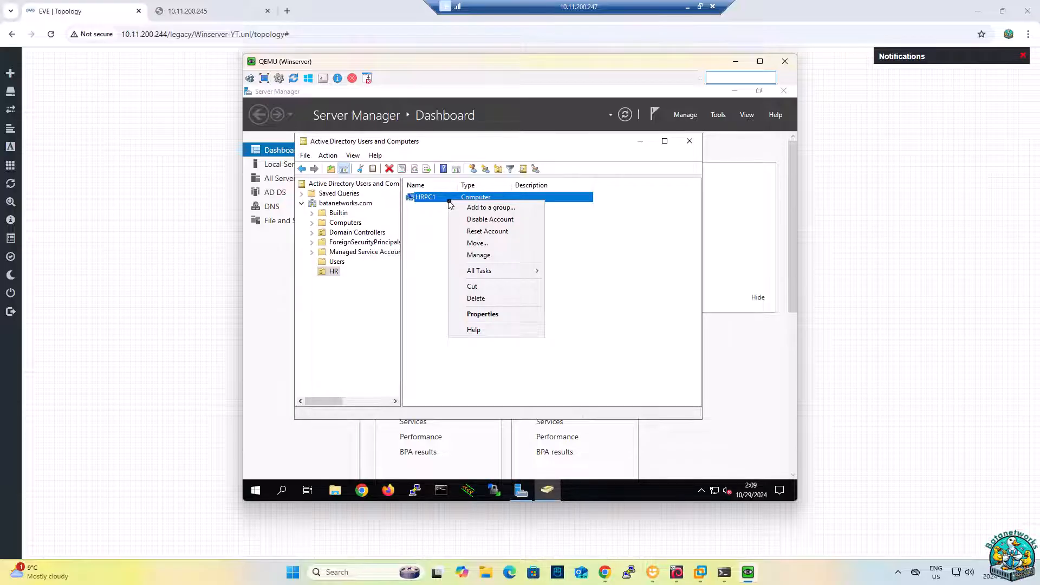
# - Review HRPC1's properties on the Member Of, Delegation, Location and Managed By tabs, then close them
pyautogui.click(478, 314)
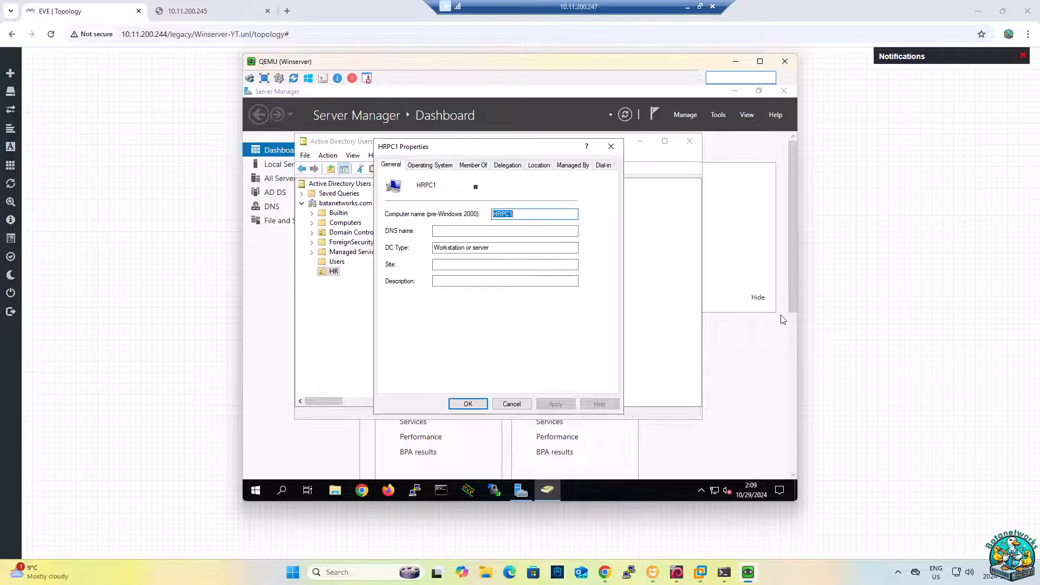
pyautogui.click(476, 165)
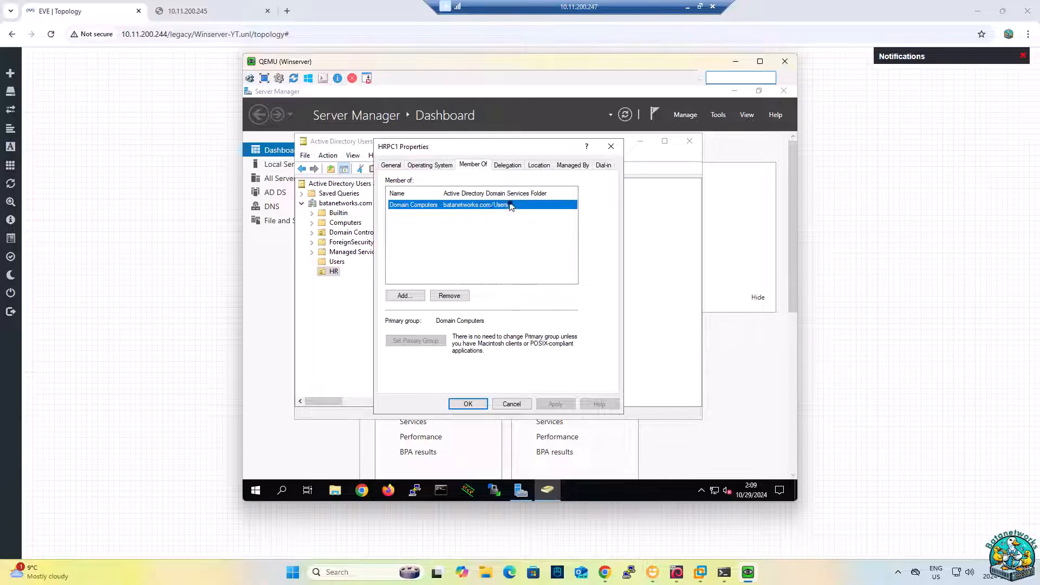
pyautogui.click(519, 166)
pyautogui.click(539, 165)
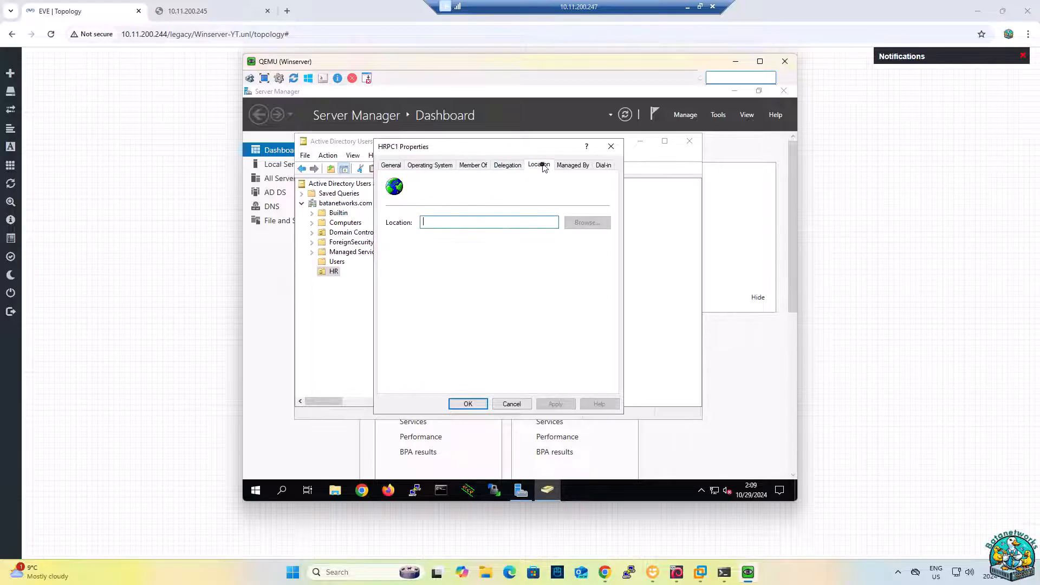
pyautogui.click(572, 166)
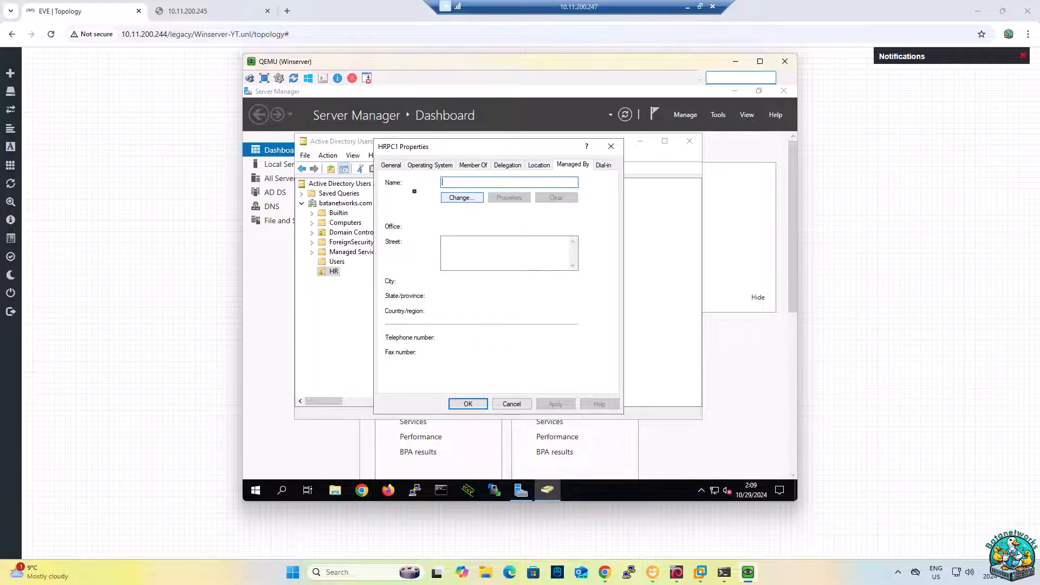
pyautogui.click(461, 198)
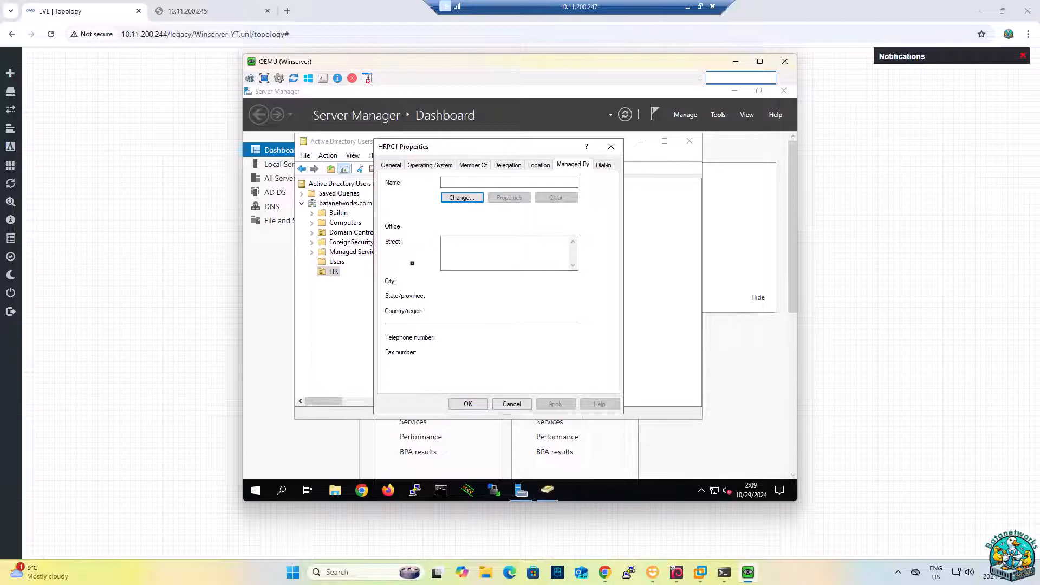
pyautogui.click(391, 165)
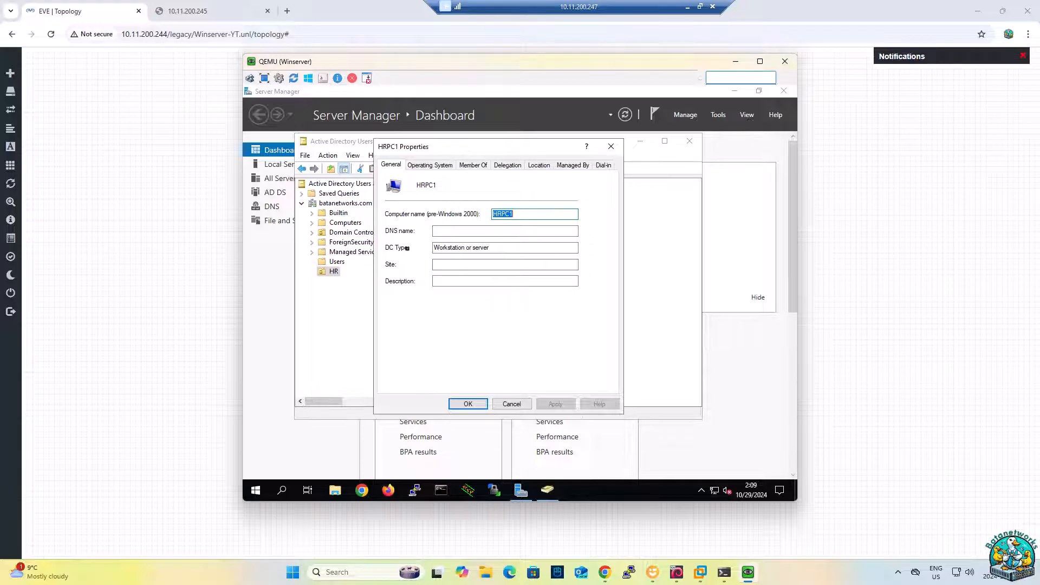
pyautogui.click(468, 404)
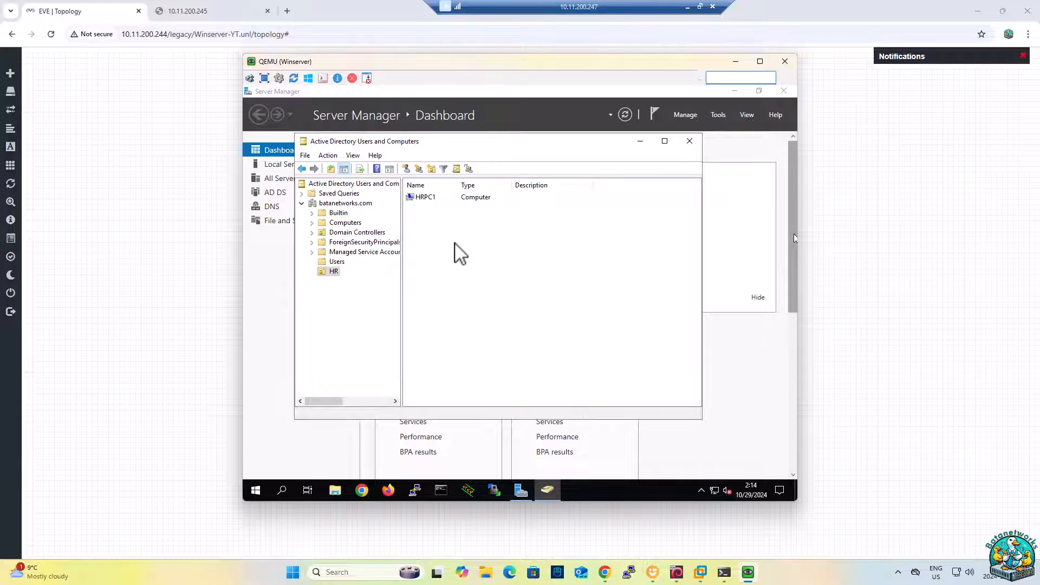
# - Display the Users container and select the newly created user account
pyautogui.click(336, 262)
pyautogui.scroll(-1, 472, 331)
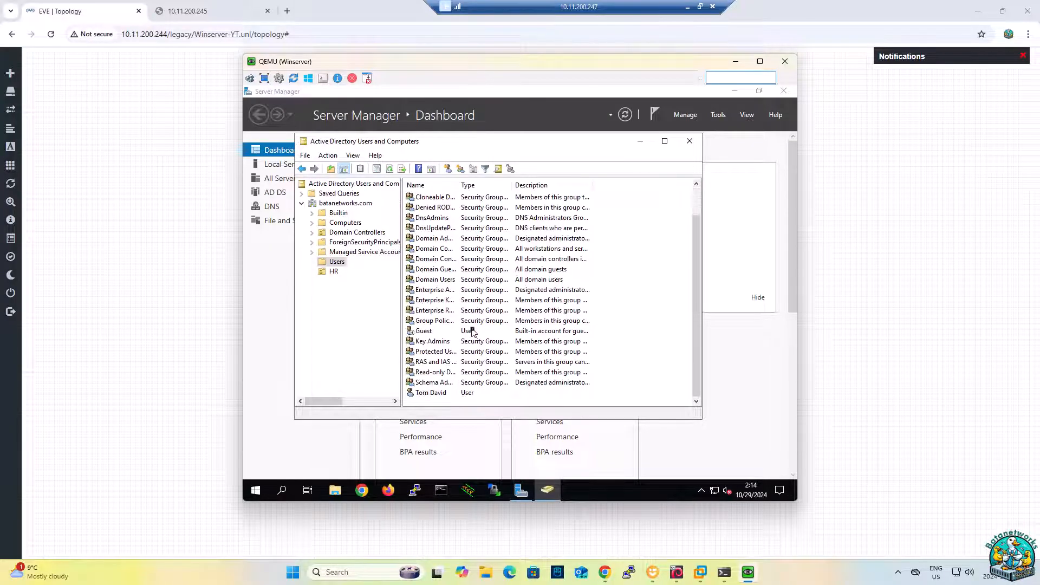
pyautogui.click(446, 394)
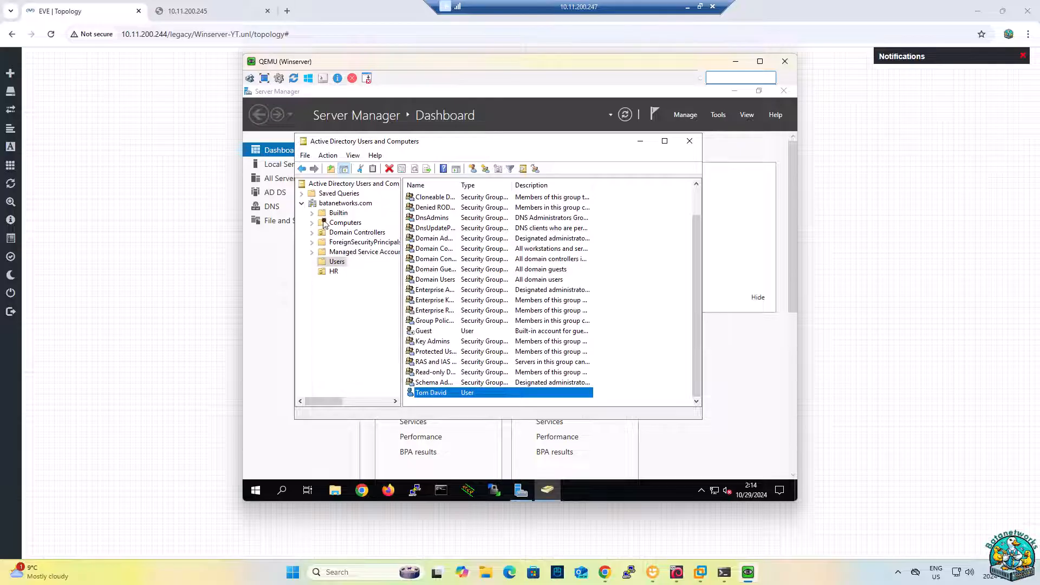
# - Close Active Directory Users and Computers and launch Group Policy Management from Server Manager's Tools
pyautogui.click(690, 141)
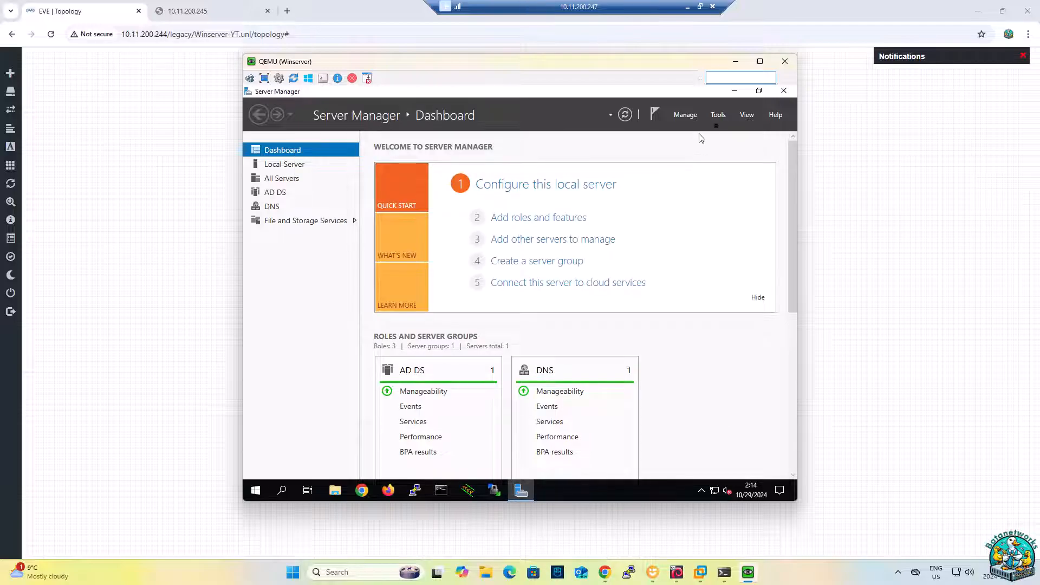
pyautogui.click(719, 115)
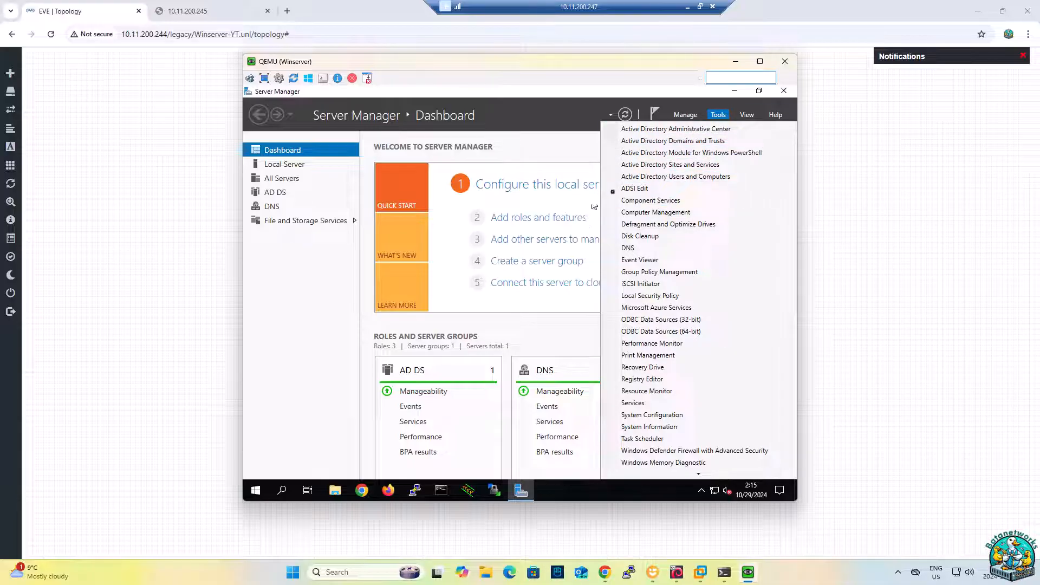
pyautogui.click(660, 272)
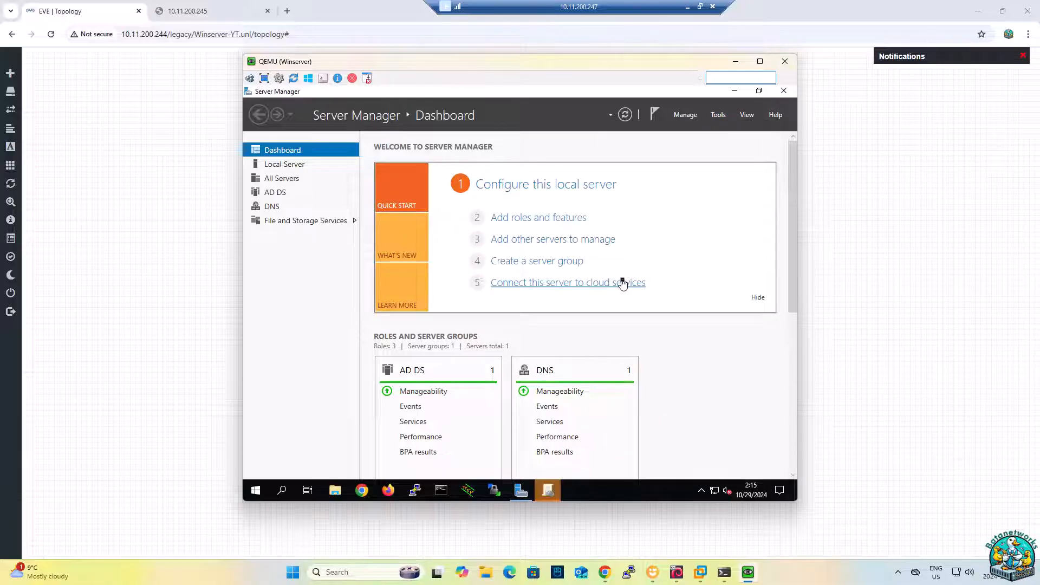
# - Expand the batanetworks.com forest and start the Group Policy Modeling Wizard past its welcome page
pyautogui.click(548, 494)
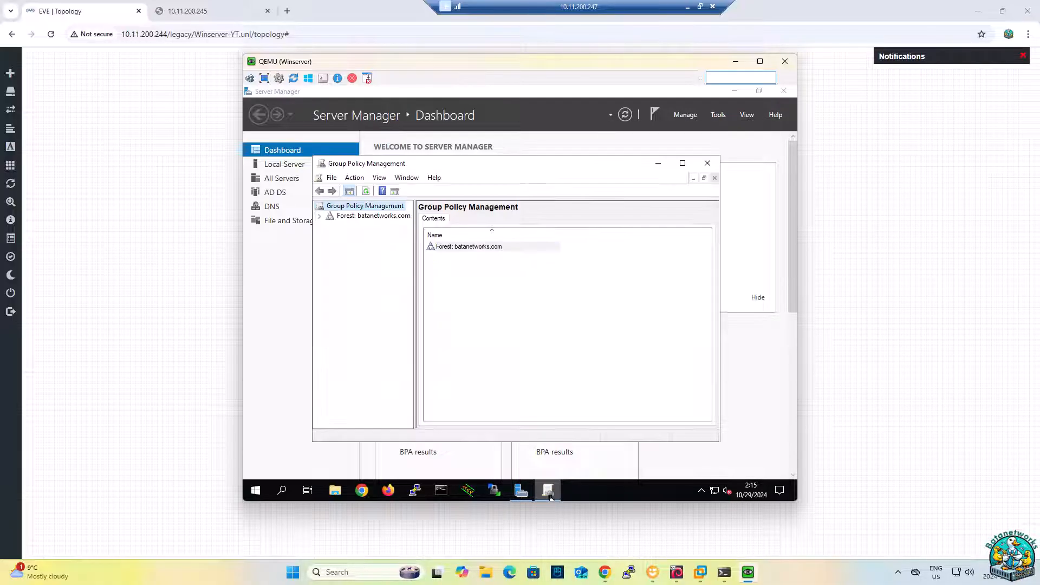
pyautogui.click(342, 216)
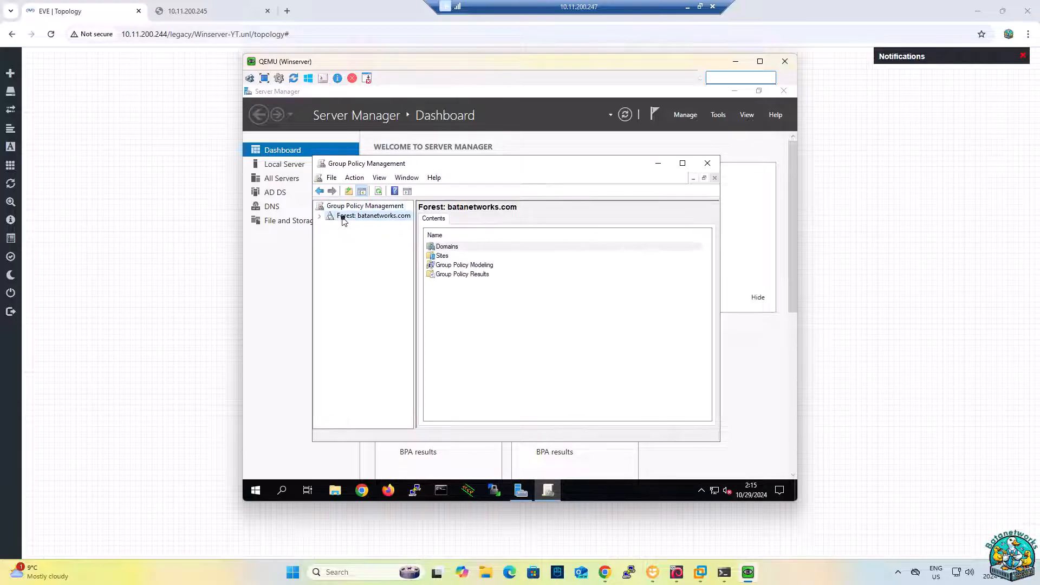
pyautogui.doubleClick(359, 219)
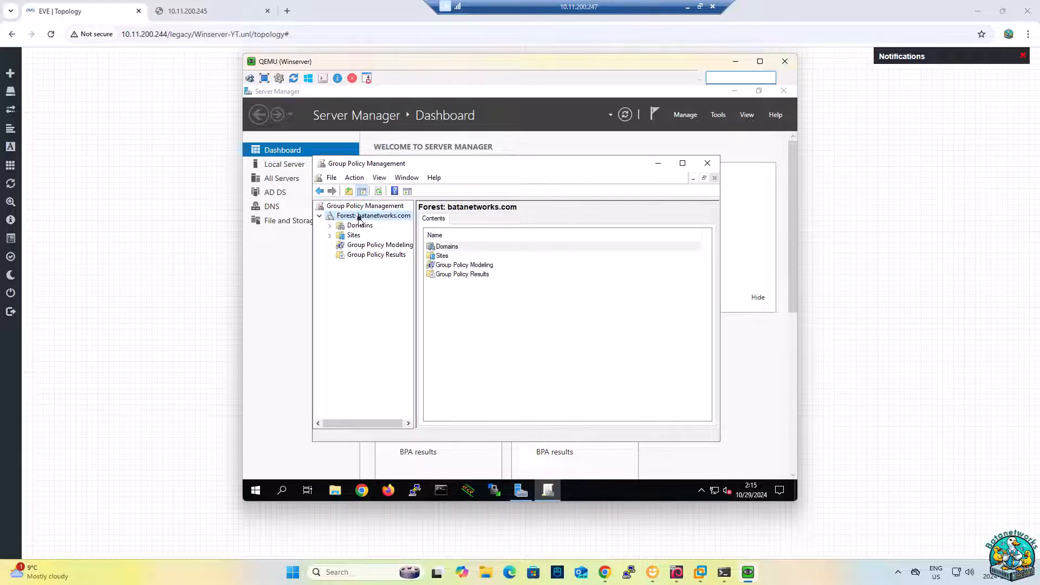
pyautogui.rightClick(391, 245)
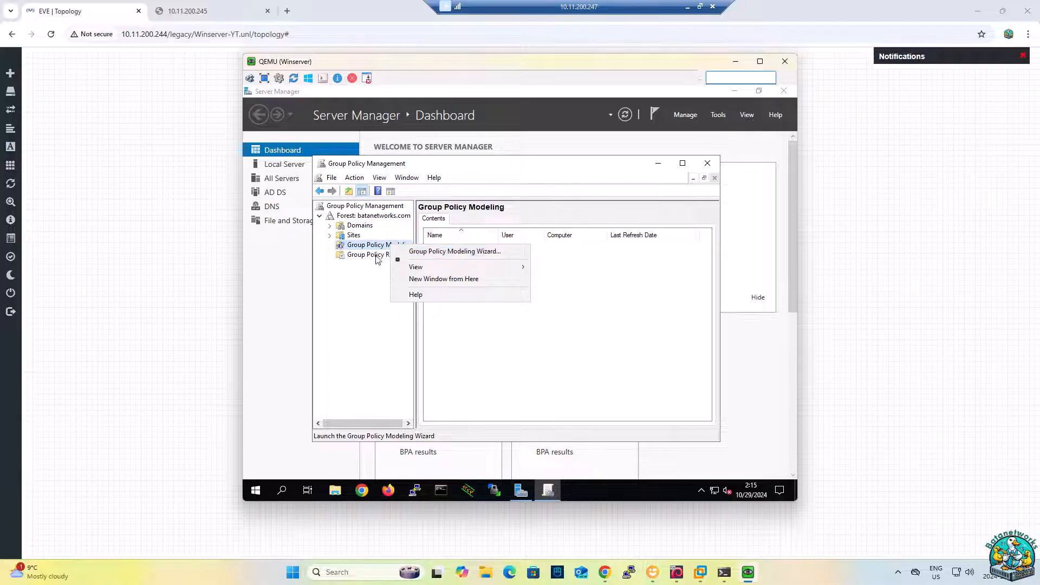
pyautogui.click(415, 253)
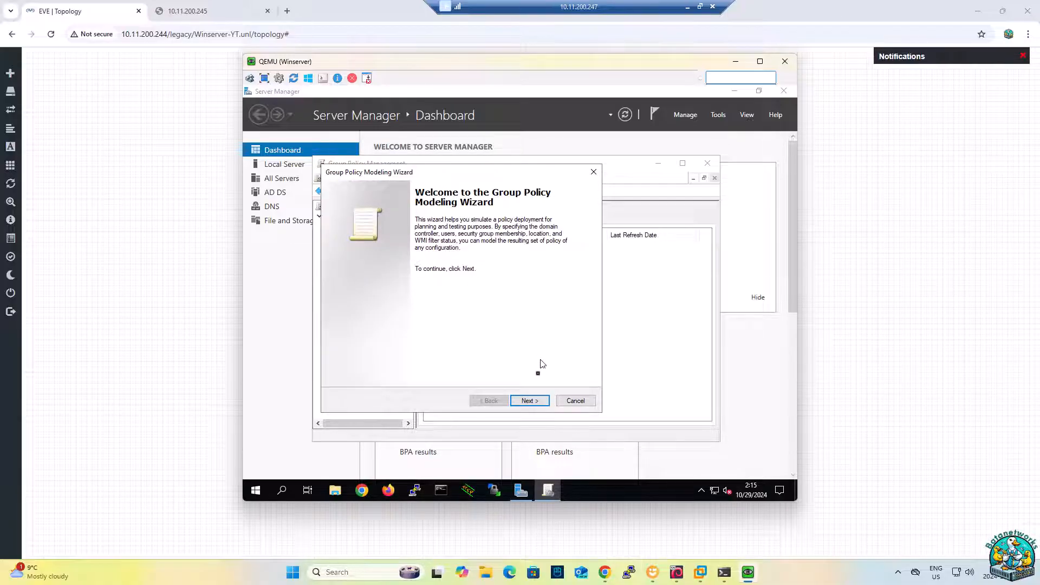
pyautogui.click(530, 402)
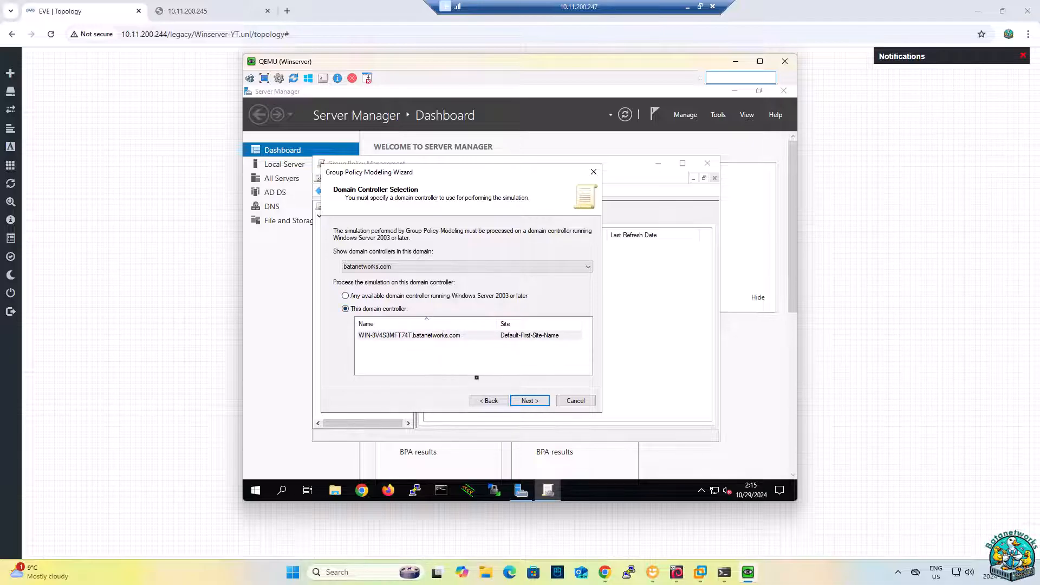
# - Run the simulation on WIN-8V4S3MFT74T.batanetworks.com and set user information to a specific user
pyautogui.click(479, 339)
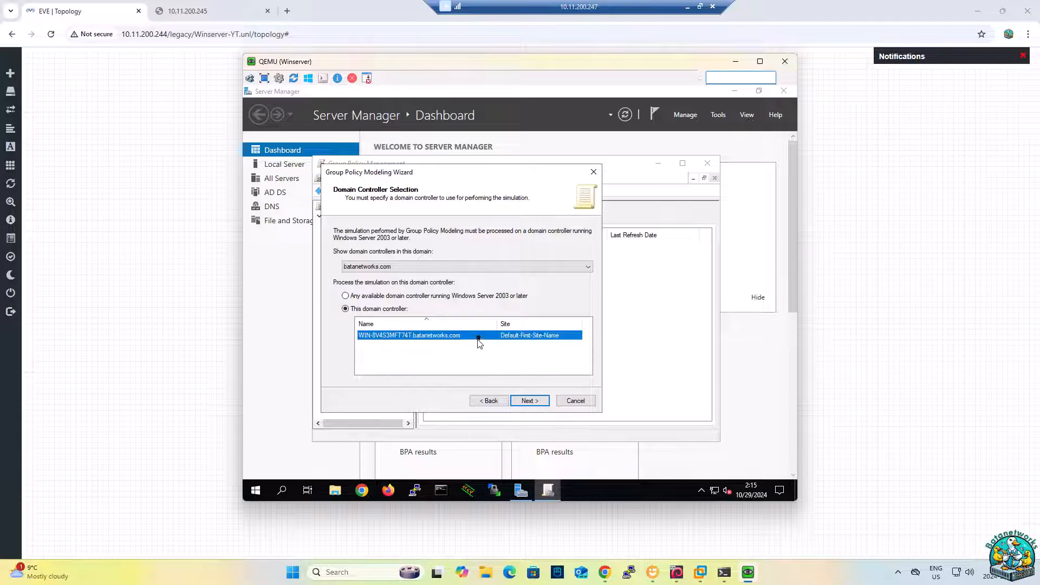
pyautogui.click(533, 401)
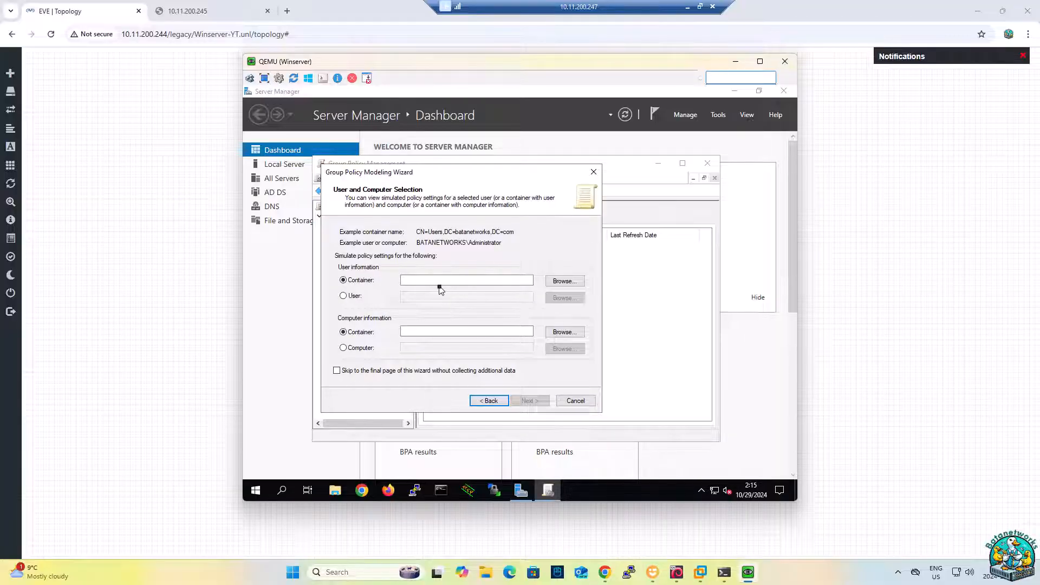
pyautogui.click(345, 297)
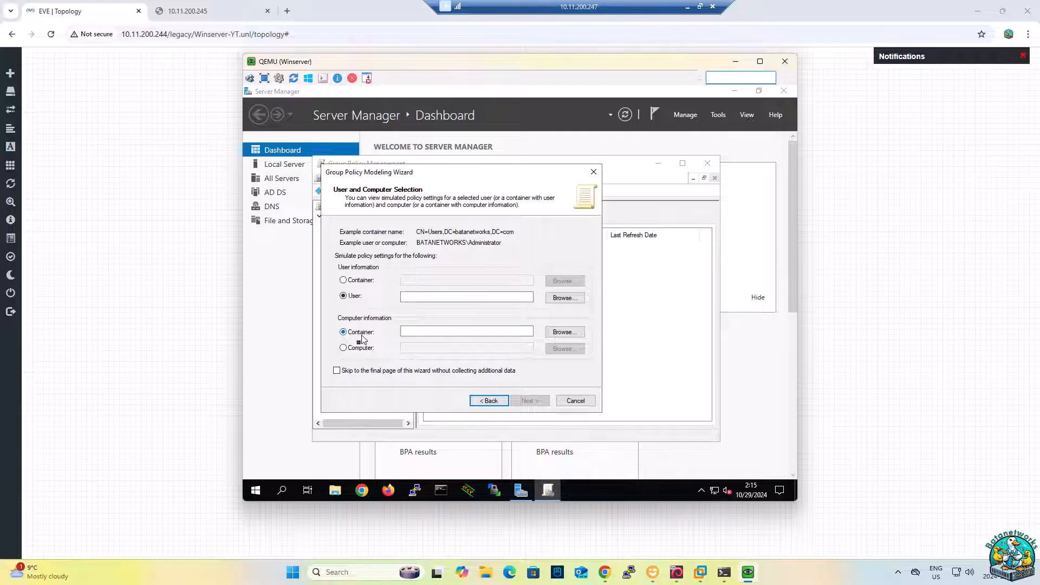
pyautogui.click(455, 333)
pyautogui.click(342, 280)
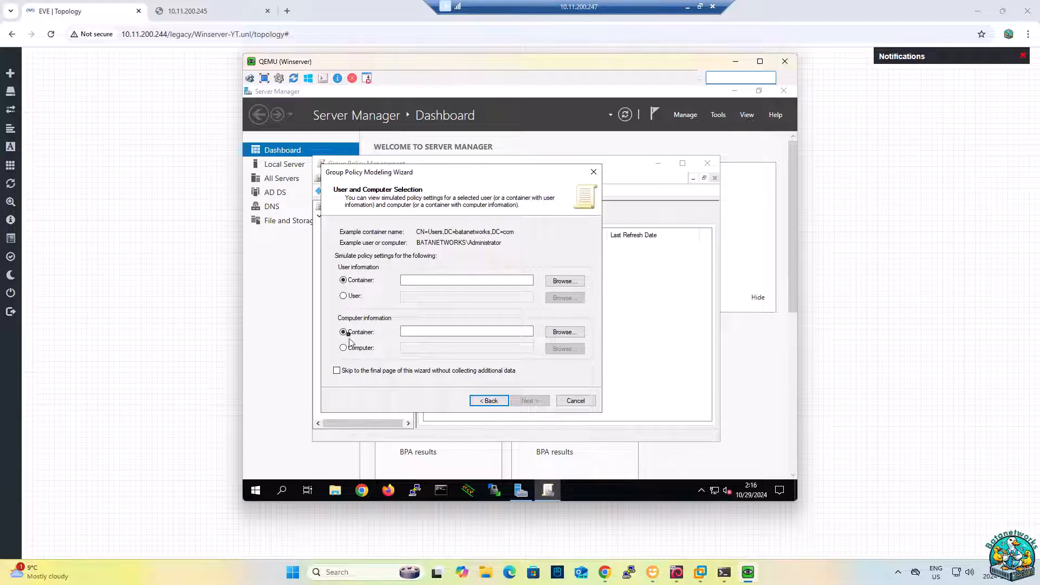
pyautogui.click(343, 296)
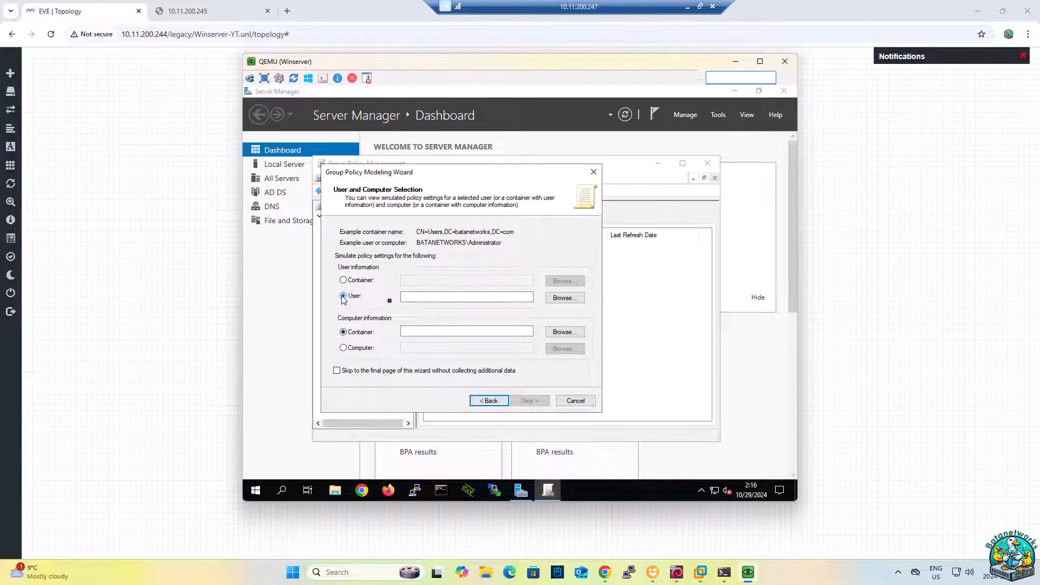
pyautogui.click(414, 298)
# - Enter the demo user's account name, correct the typo, and resolve it with Check Names
pyautogui.write('t')
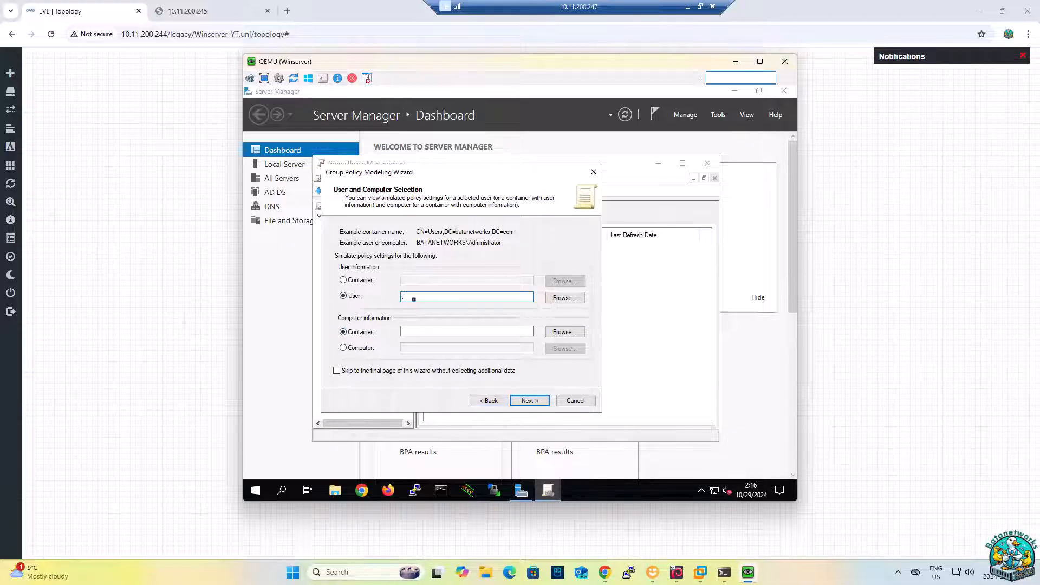
pyautogui.write('om davide')
pyautogui.click(564, 298)
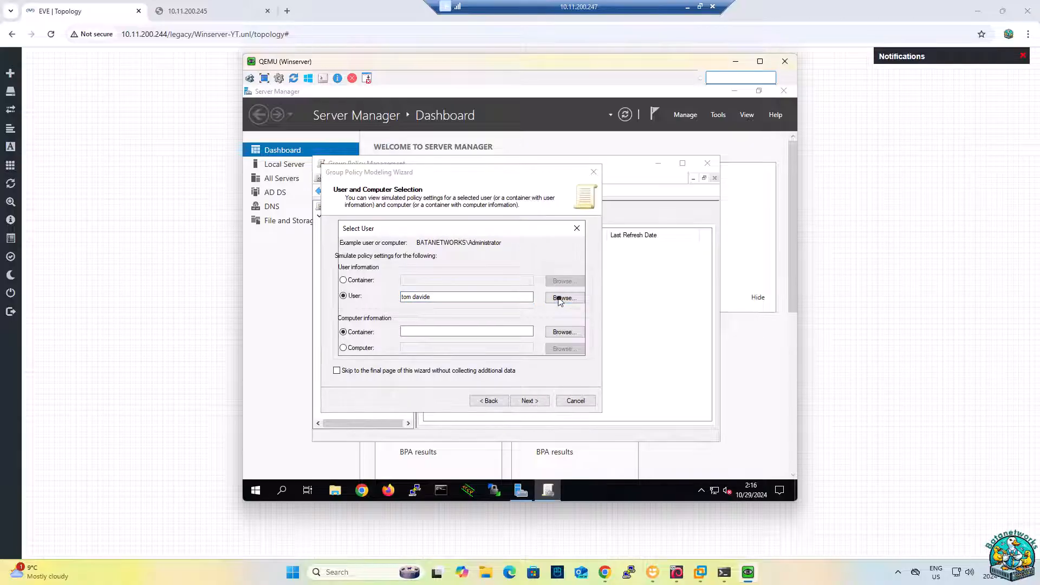
pyautogui.write('tom davide')
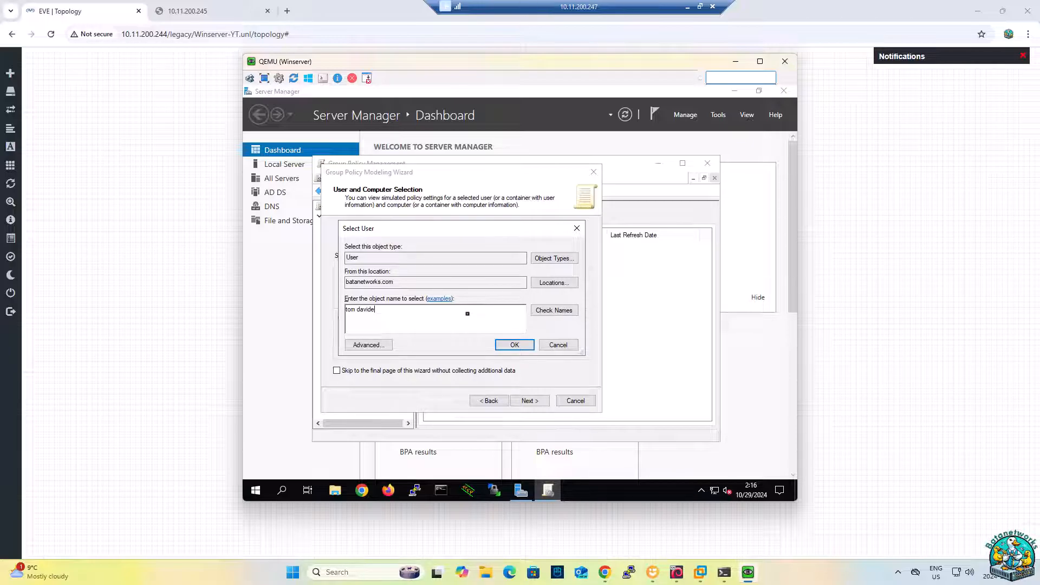
pyautogui.click(514, 345)
pyautogui.click(461, 317)
pyautogui.press('BackSpace')
pyautogui.click(551, 310)
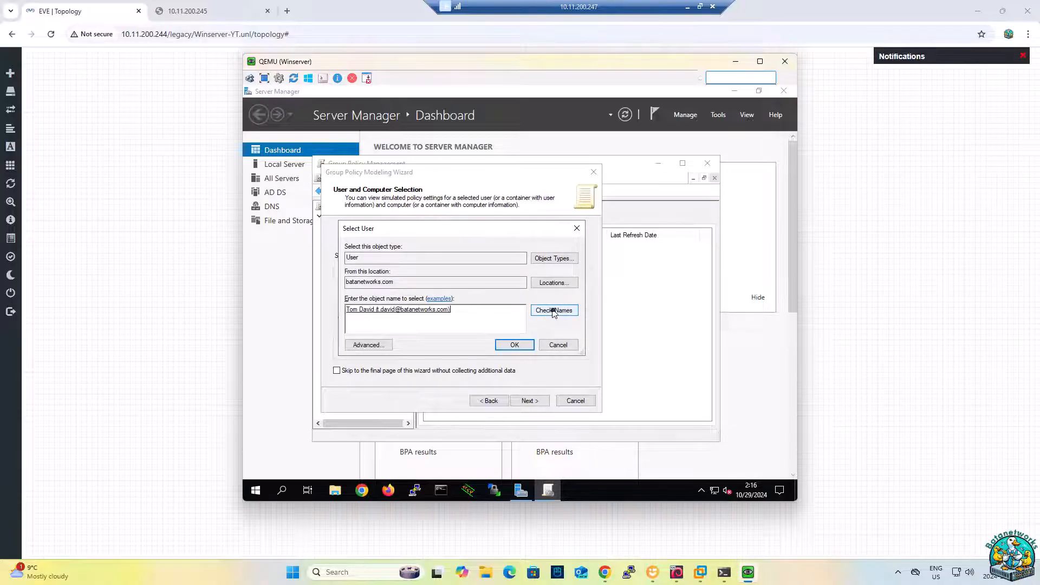
pyautogui.click(506, 346)
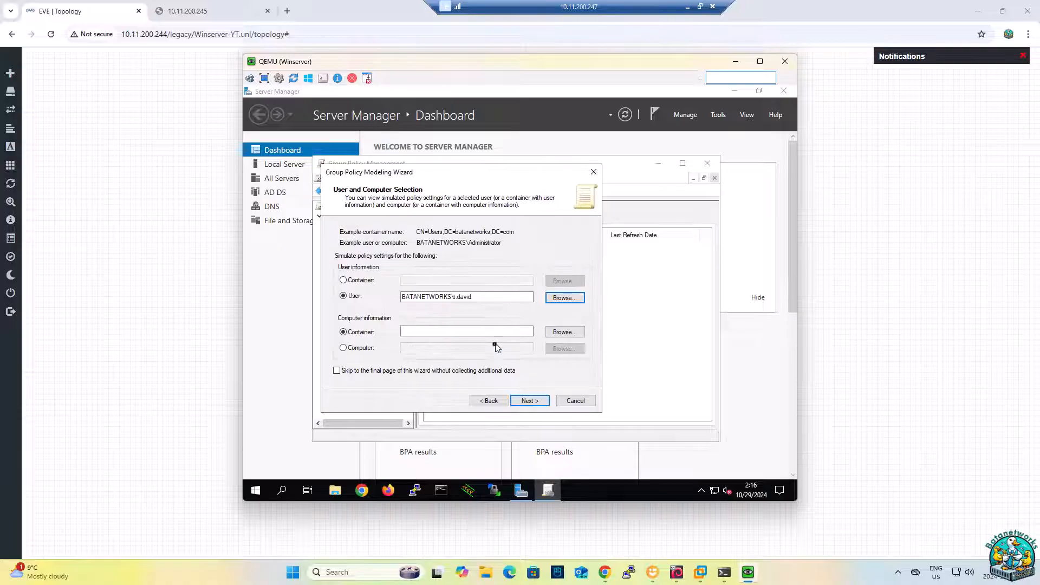
# - Choose a specific computer, resolve it to HRPC1, and advance to Advanced Simulation Options
pyautogui.click(411, 332)
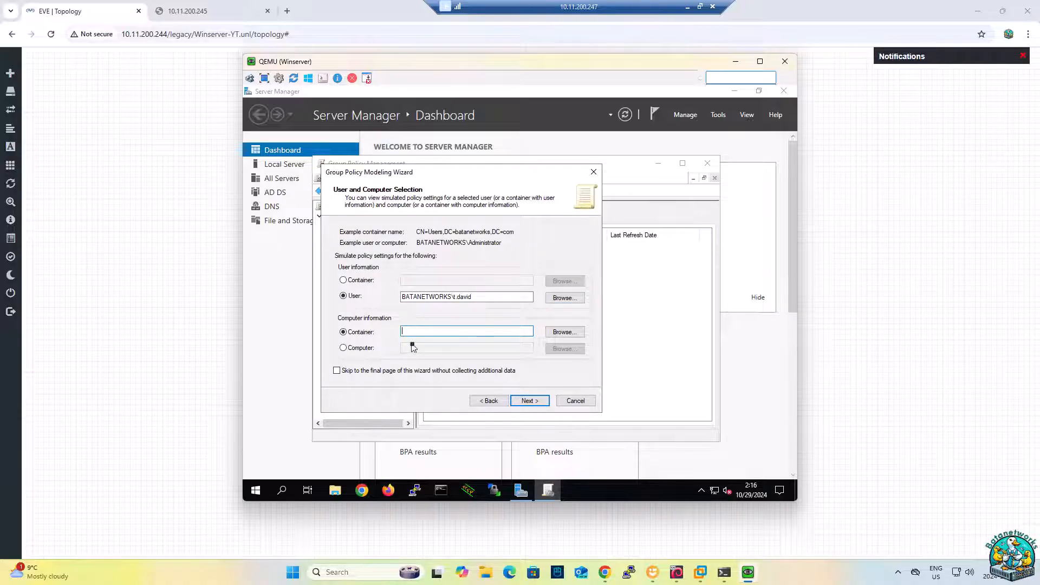
pyautogui.click(344, 349)
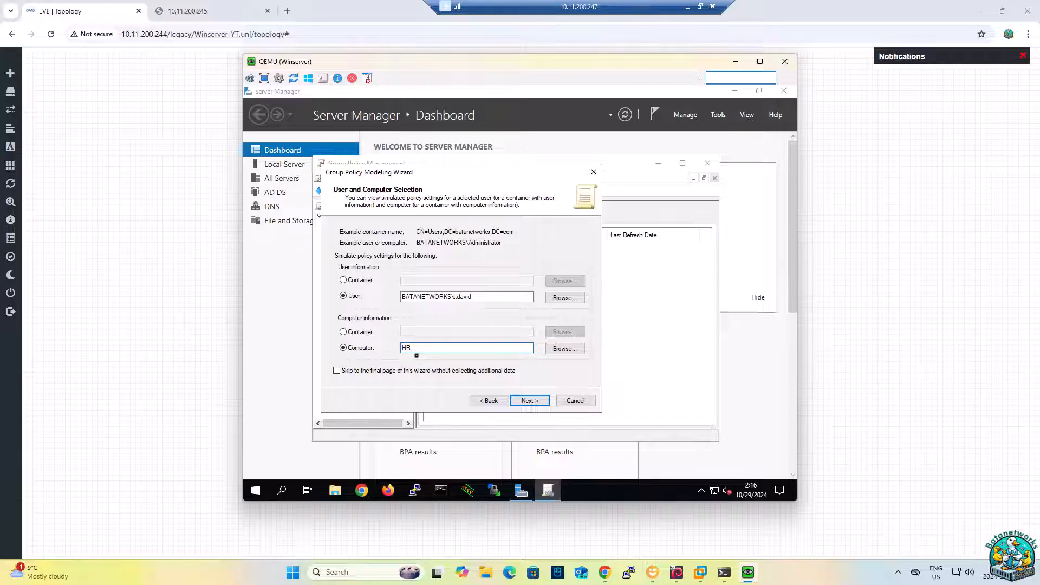
pyautogui.click(565, 349)
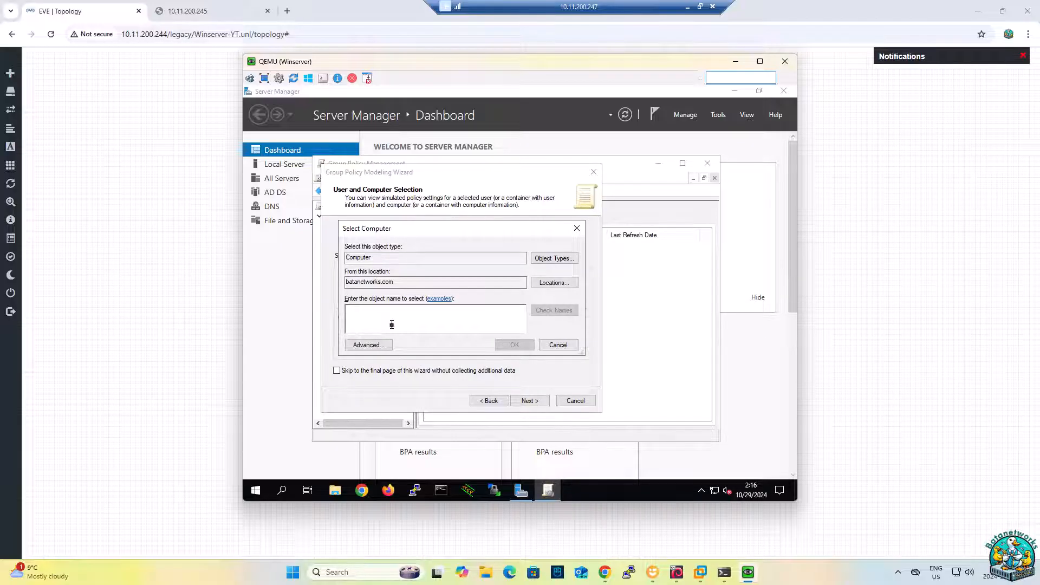
pyautogui.write('HRPC1')
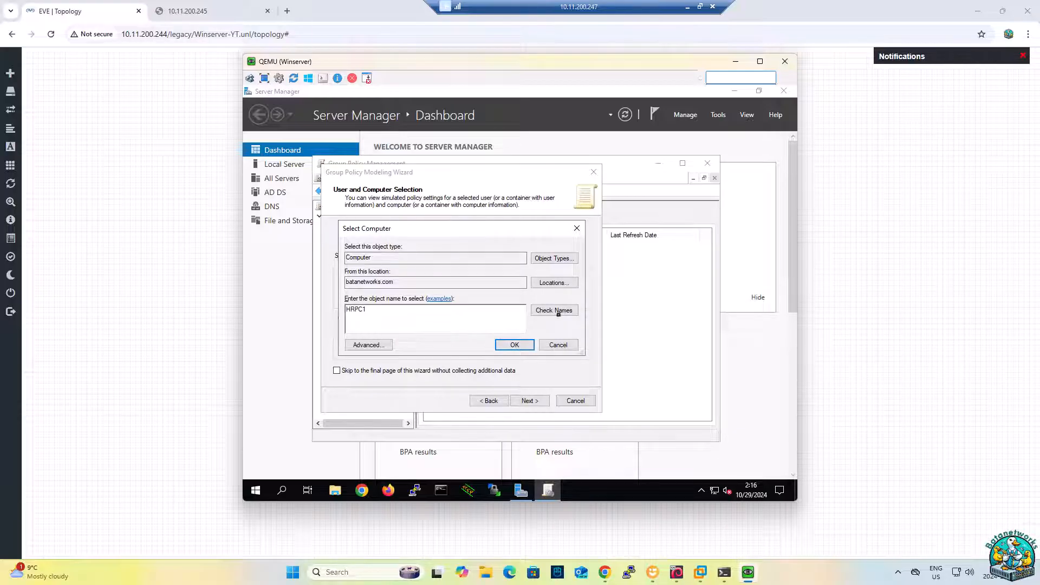
pyautogui.click(558, 312)
pyautogui.click(514, 345)
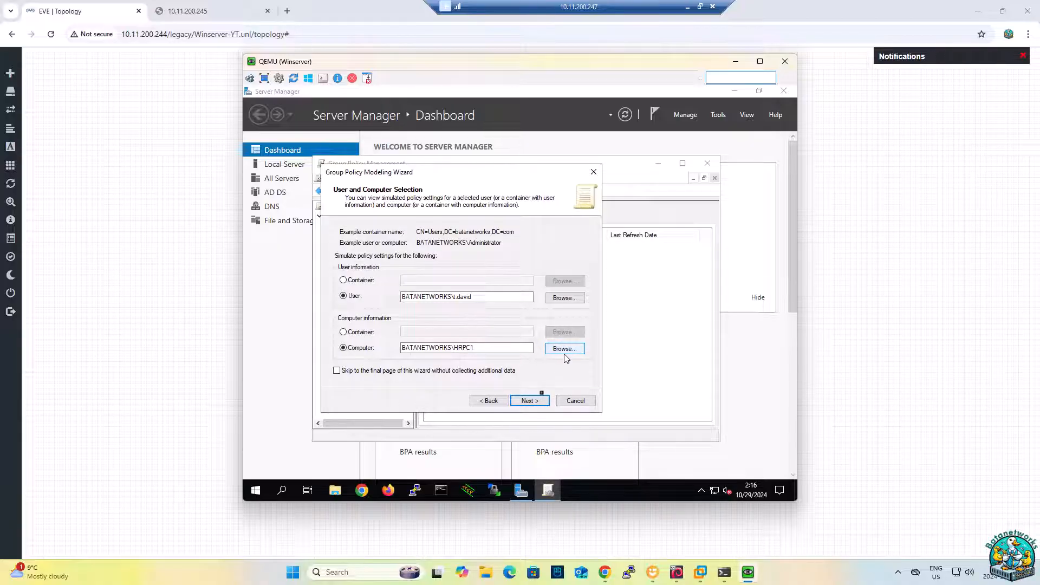
pyautogui.click(530, 400)
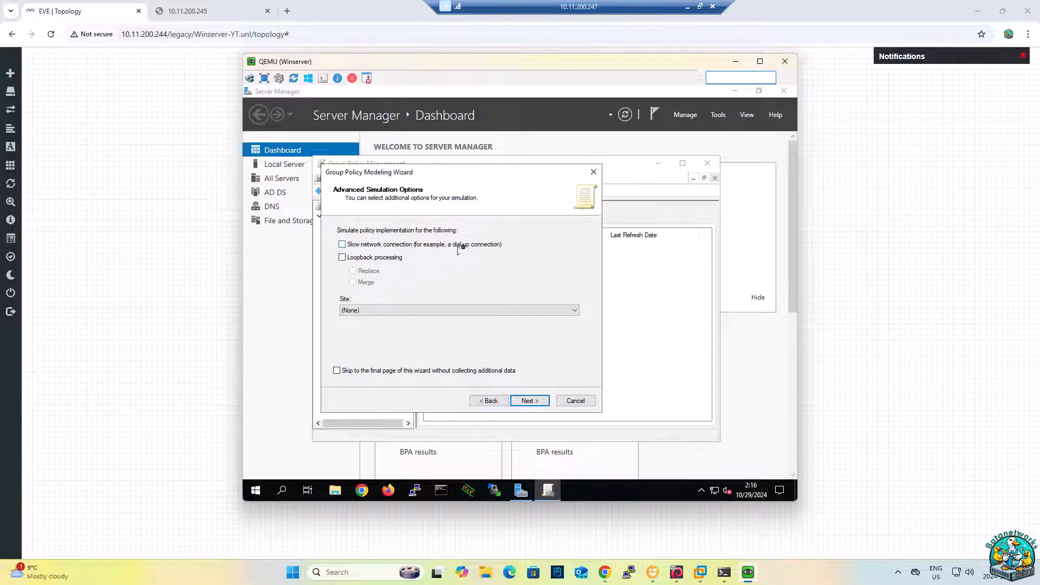
# - Tick Slow network connection and choose Default-First-Site-Name as the simulation site
pyautogui.click(342, 244)
pyautogui.click(469, 311)
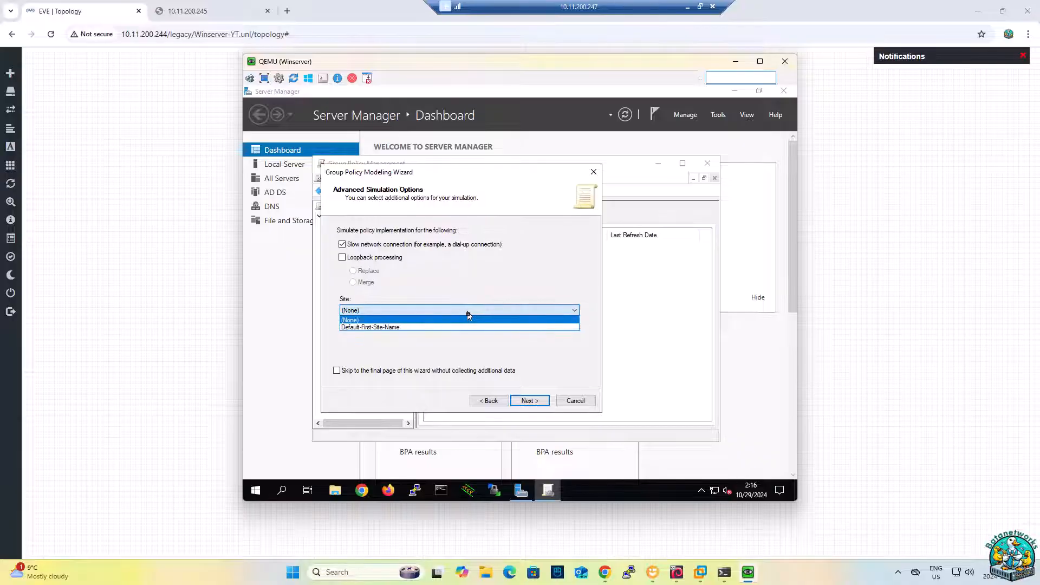
pyautogui.click(455, 328)
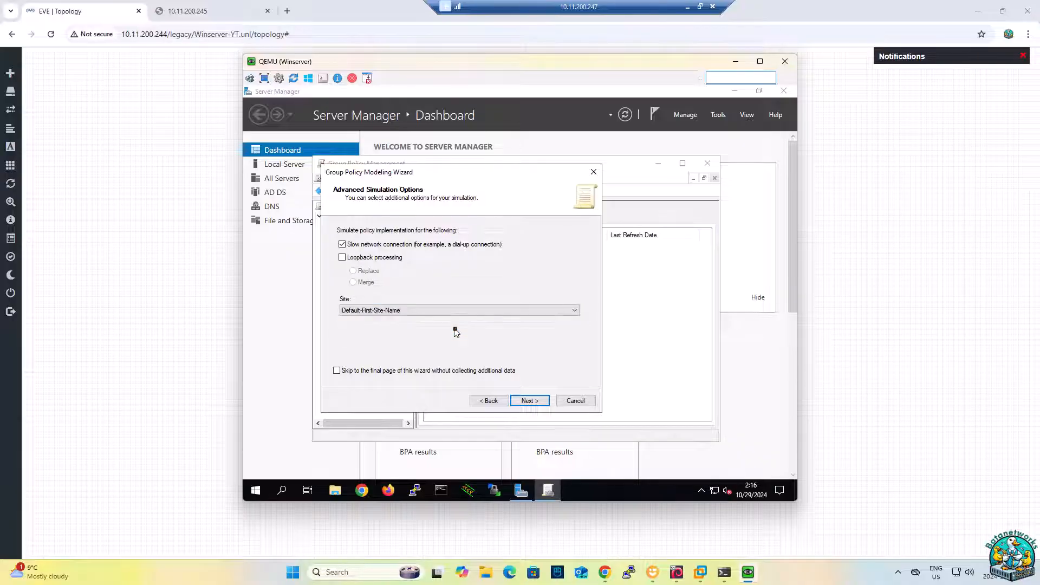
pyautogui.click(531, 401)
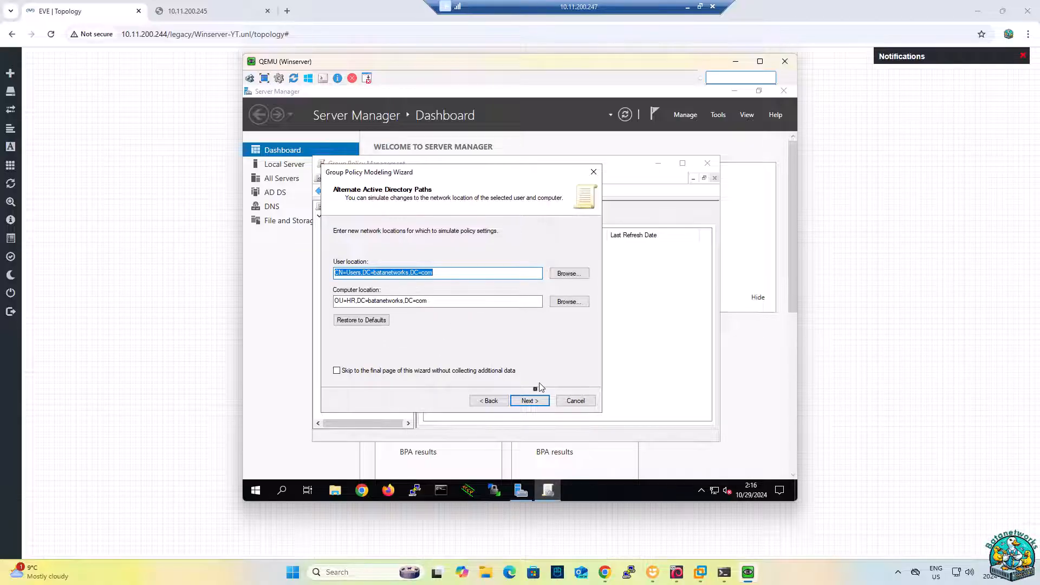
# - Keep the default paths, security groups and all linked WMI filters, then run and finish the simulation
pyautogui.click(534, 403)
pyautogui.click(529, 401)
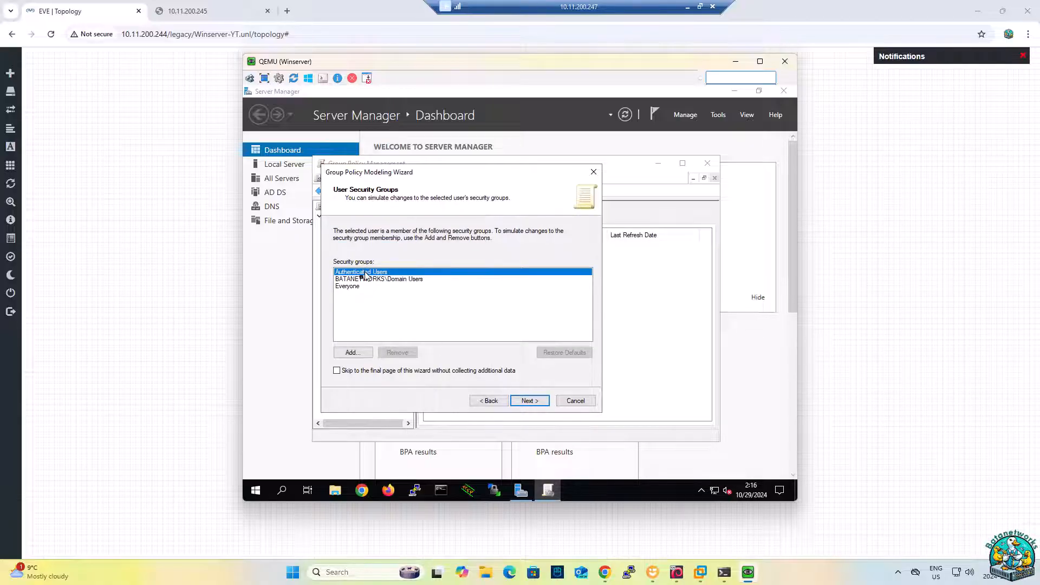
pyautogui.click(353, 280)
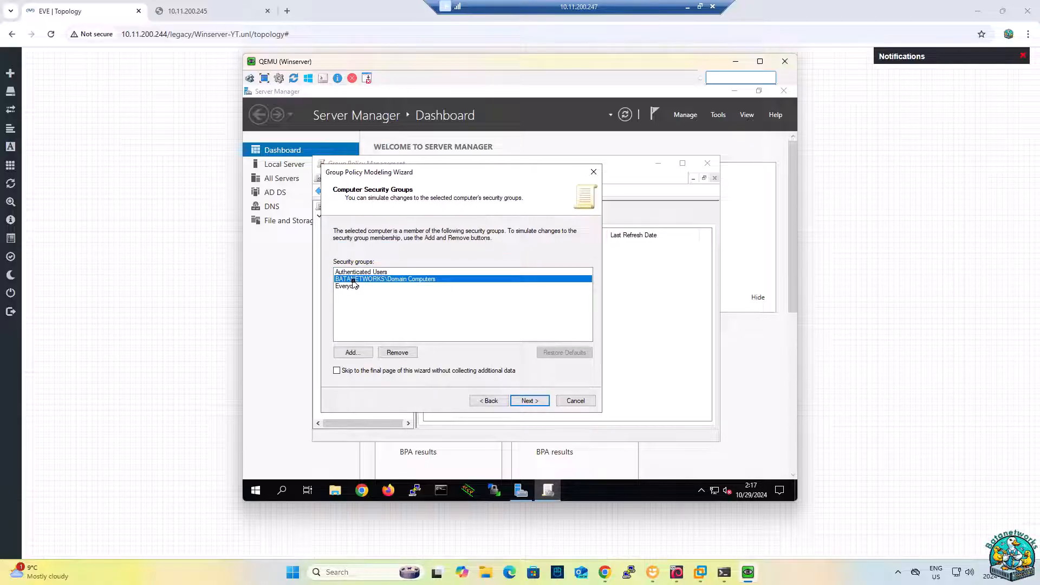
pyautogui.click(530, 401)
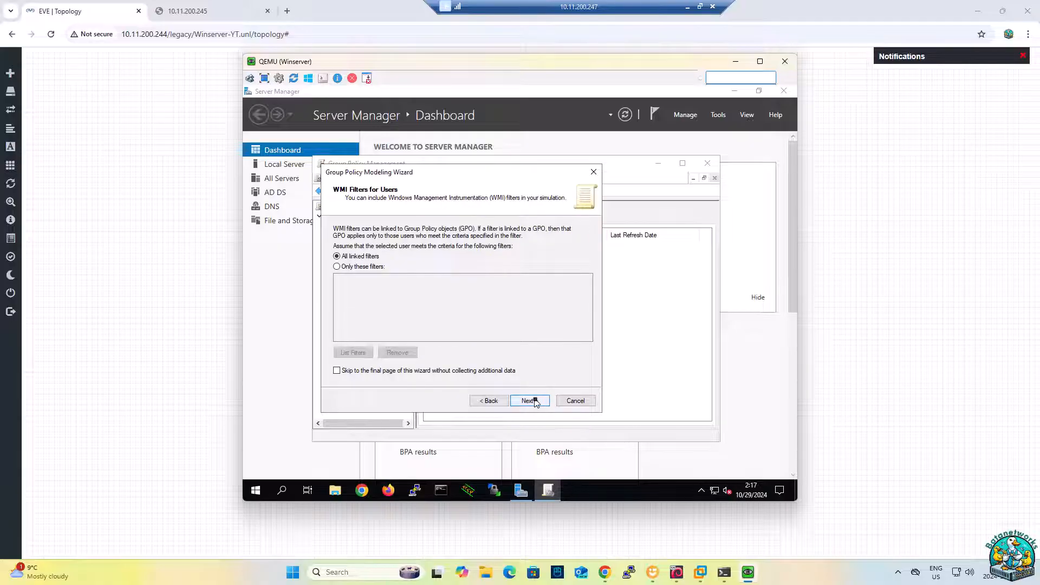
pyautogui.click(336, 268)
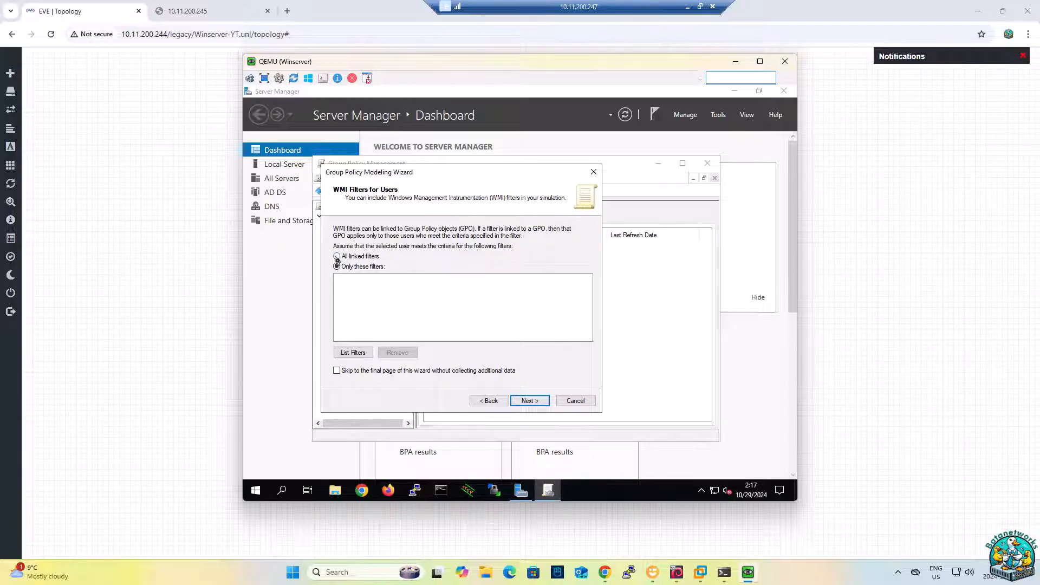
pyautogui.click(337, 257)
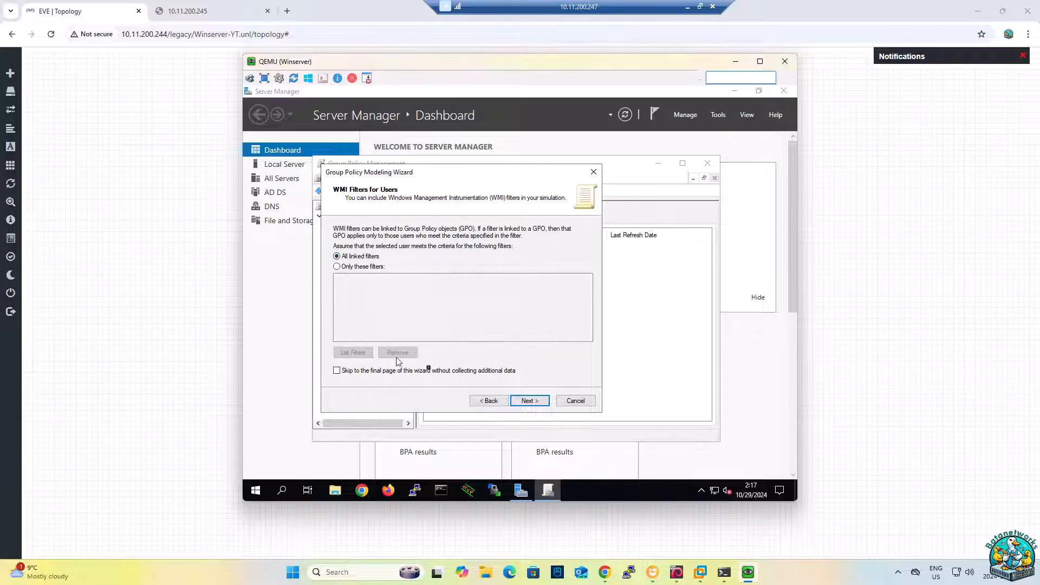
pyautogui.click(528, 401)
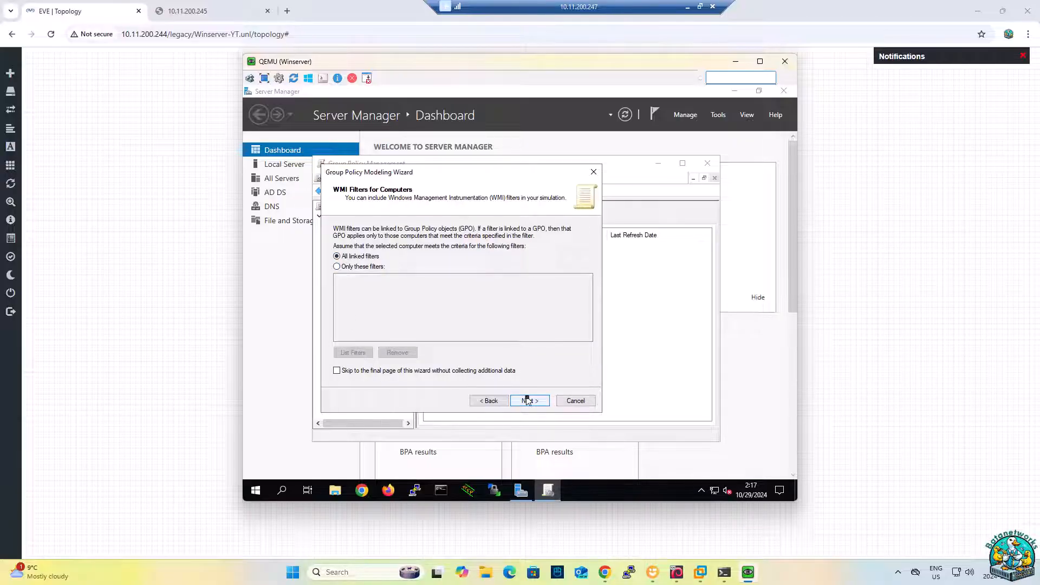
pyautogui.click(529, 401)
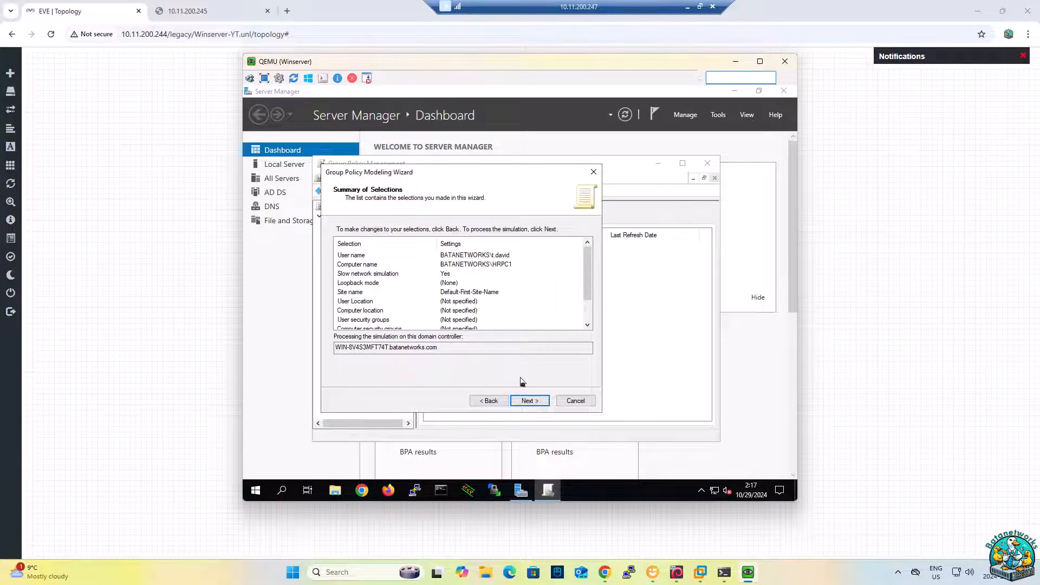
pyautogui.click(528, 400)
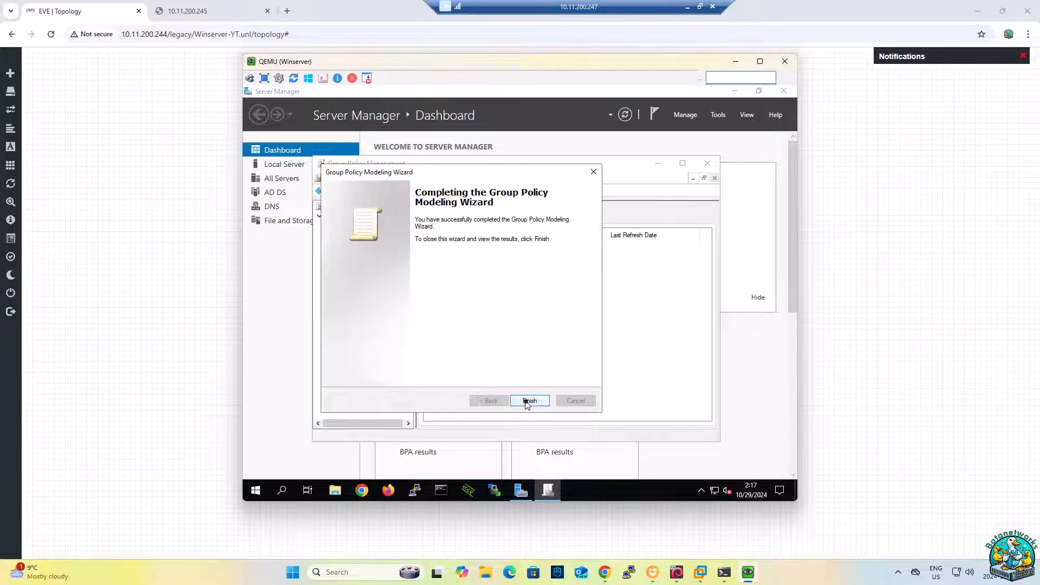
pyautogui.click(527, 401)
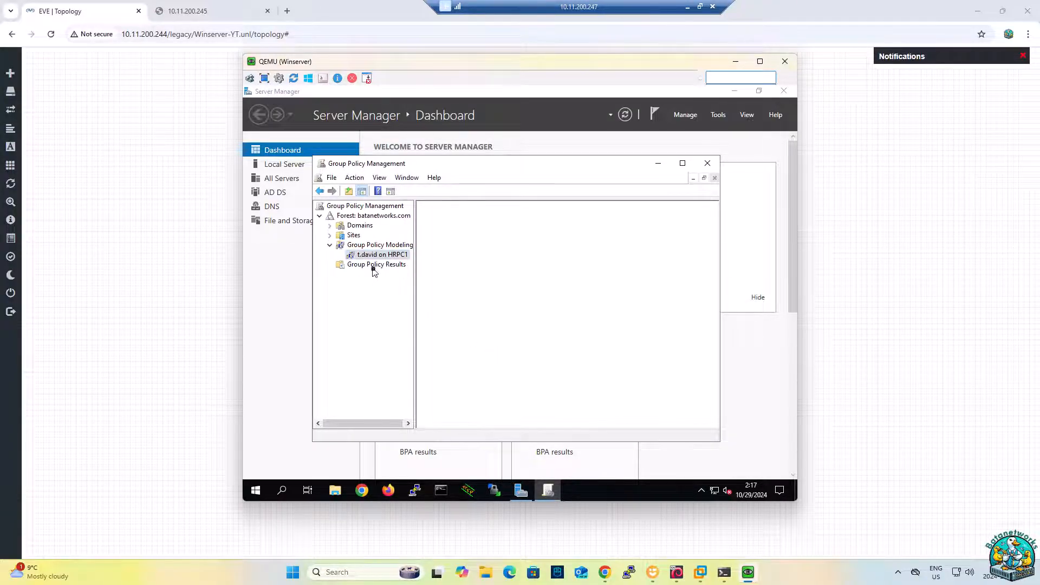
# - Open the new HRPC1 modeling result, scroll its Summary report, then show the Domains list
pyautogui.click(370, 256)
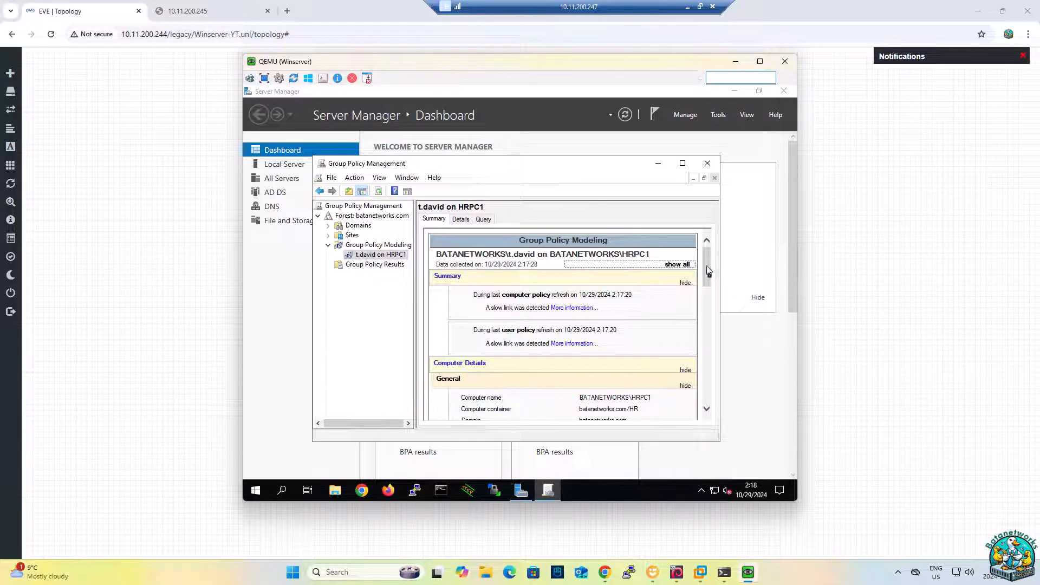
pyautogui.moveTo(707, 273); pyautogui.dragTo(715, 241)
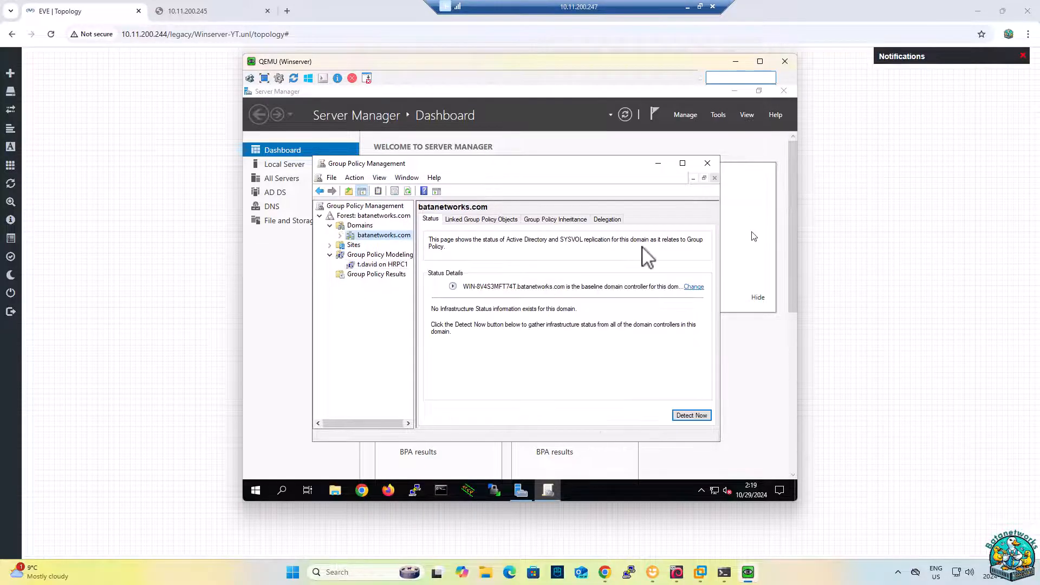
pyautogui.click(331, 225)
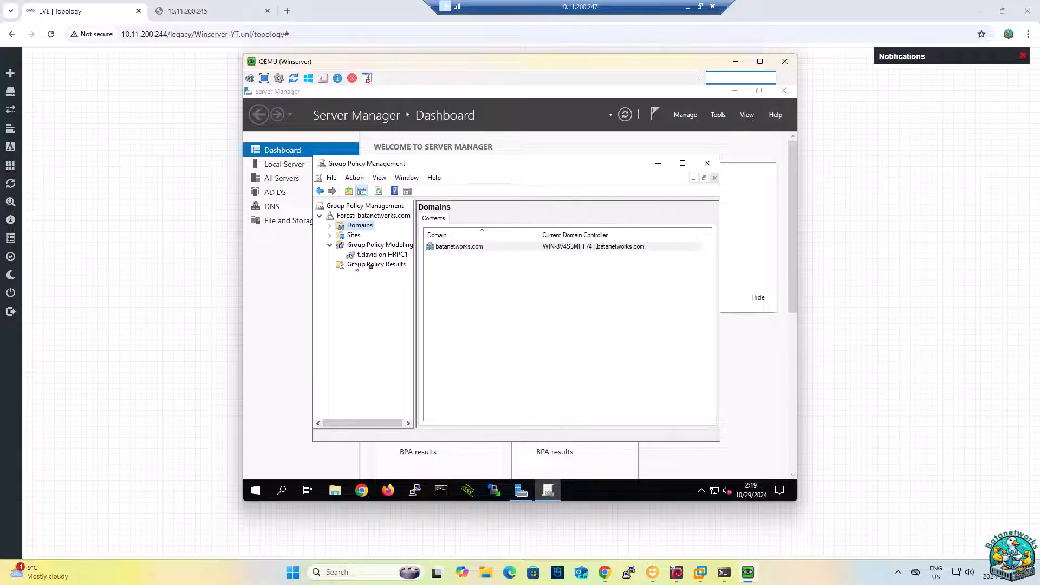
# - Create a GPO named 'Password Policy' with no starter GPO, linked to batanetworks.com
pyautogui.click(331, 226)
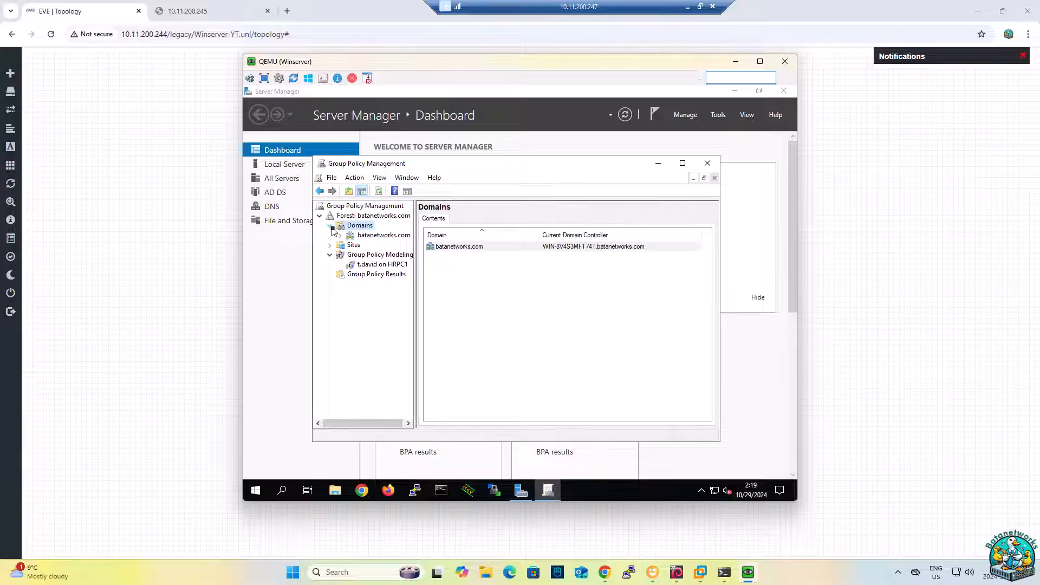
pyautogui.rightClick(375, 238)
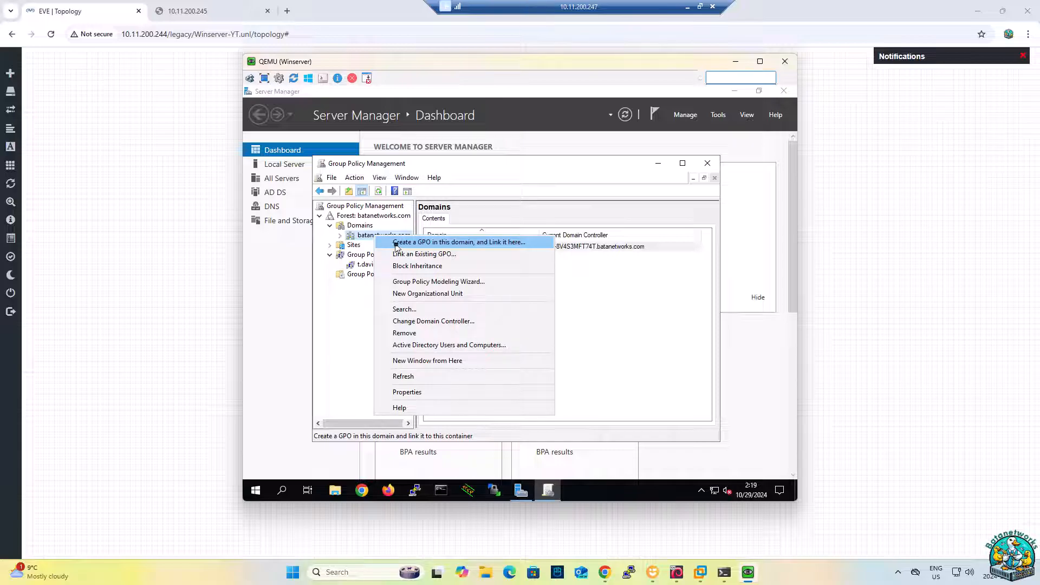
pyautogui.click(396, 244)
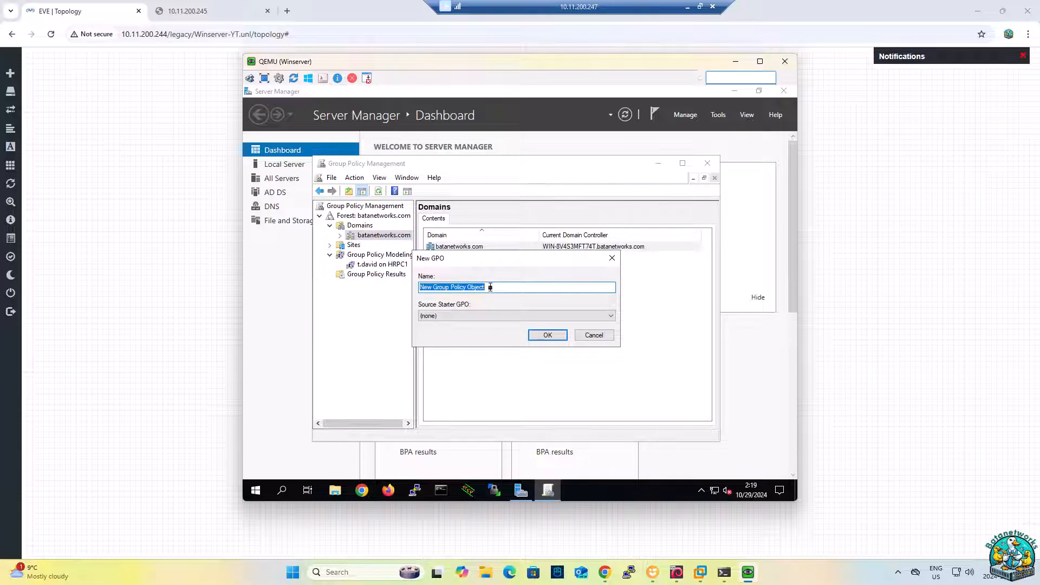
pyautogui.write('Password Policy')
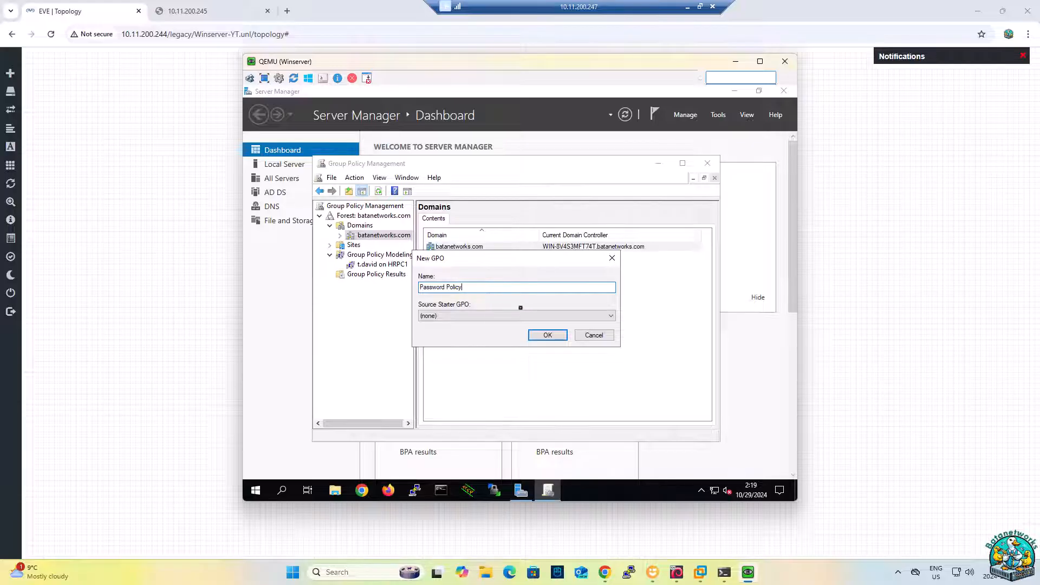
pyautogui.click(521, 317)
pyautogui.click(521, 324)
pyautogui.click(548, 334)
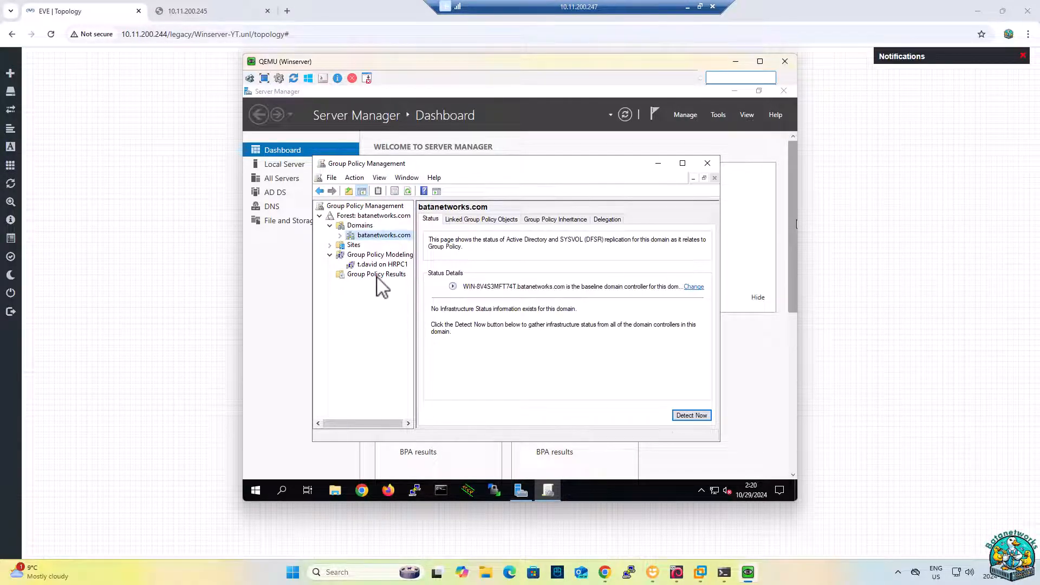
pyautogui.click(340, 236)
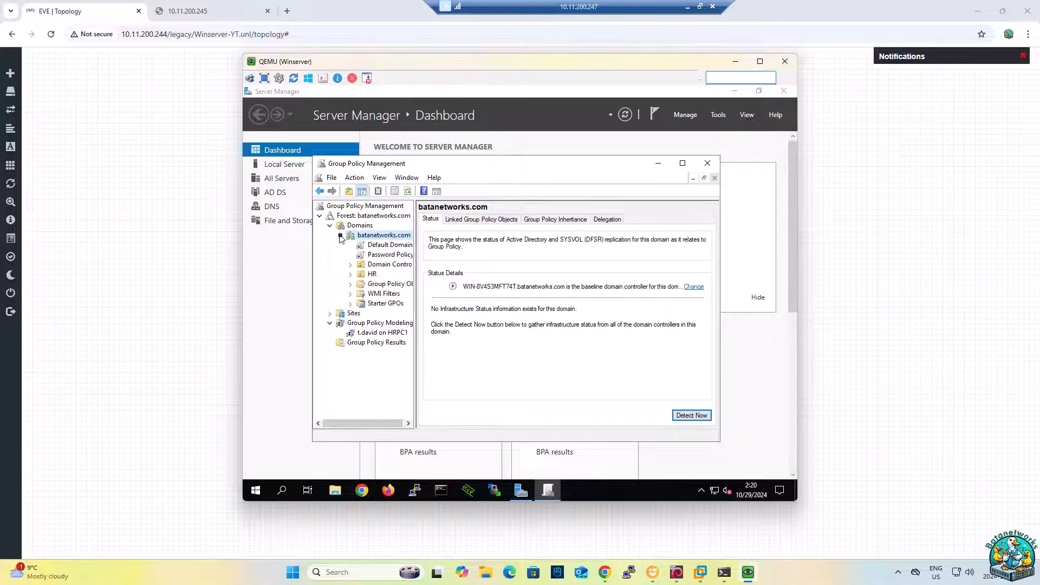
# - Edit the Password Policy GPO and drill into User Configuration > Policies > Administrative Templates > Desktop
pyautogui.rightClick(372, 257)
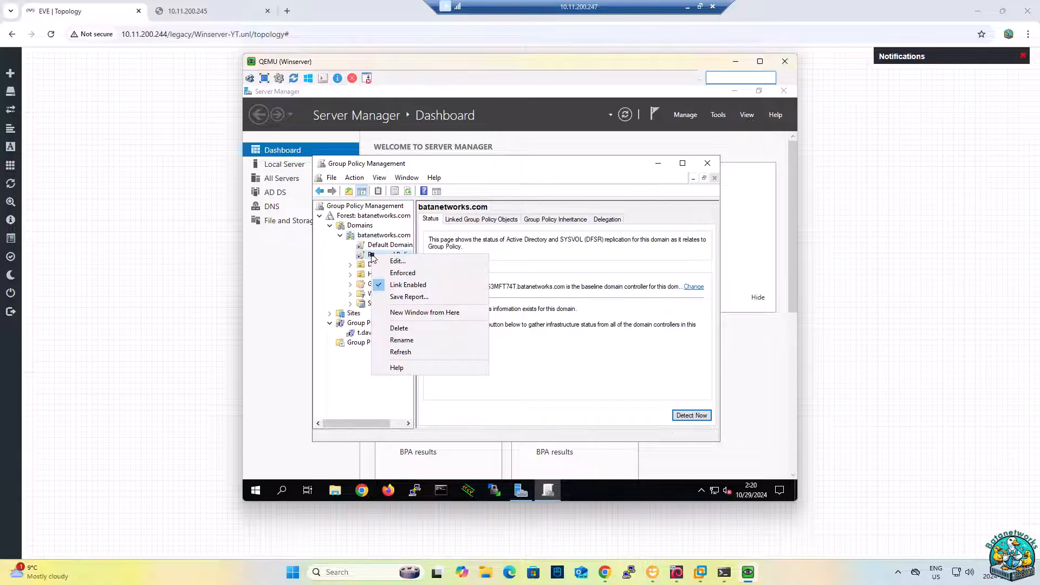
pyautogui.click(397, 265)
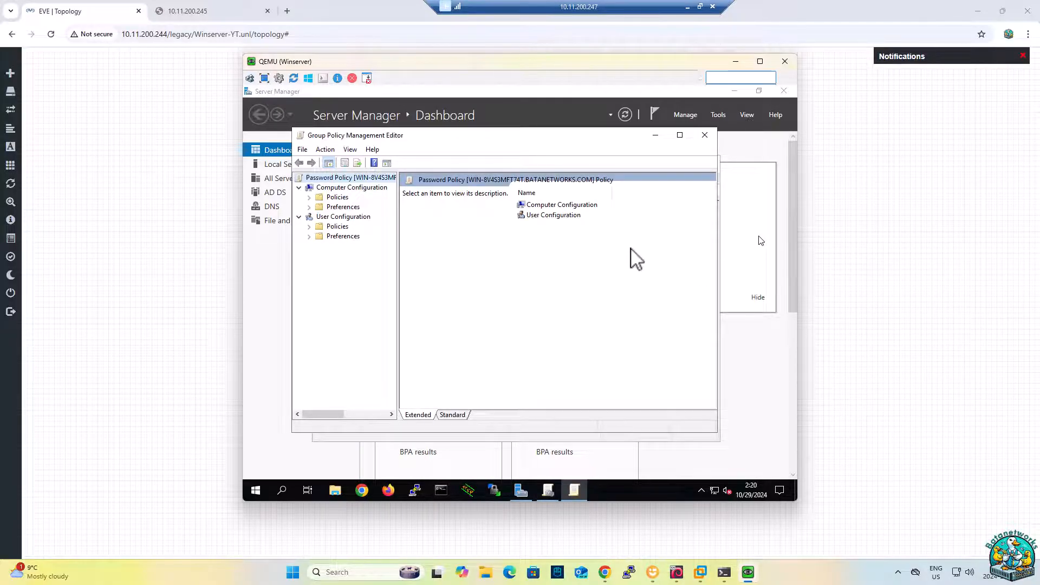
pyautogui.click(550, 215)
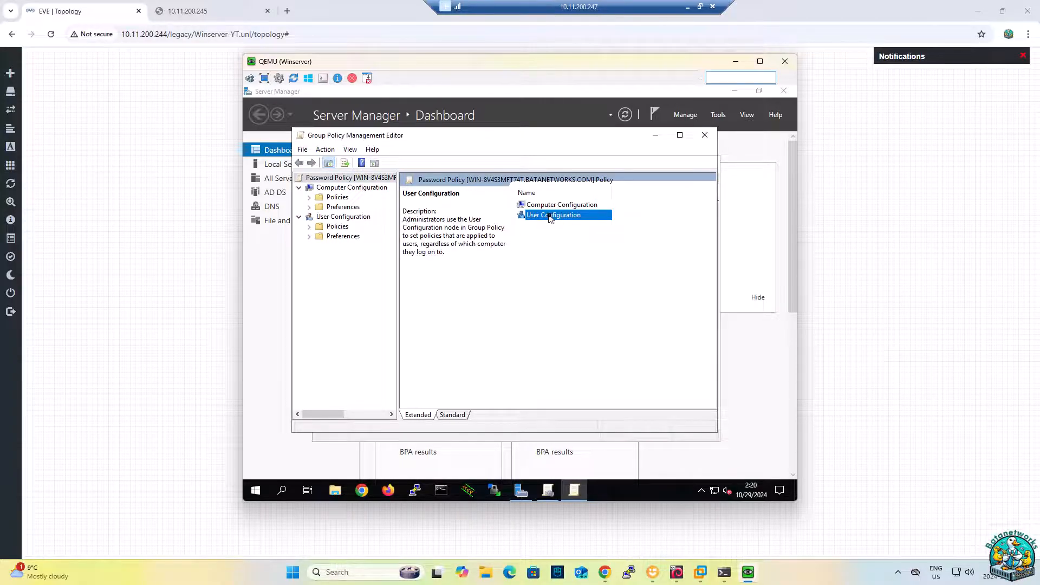
pyautogui.doubleClick(550, 215)
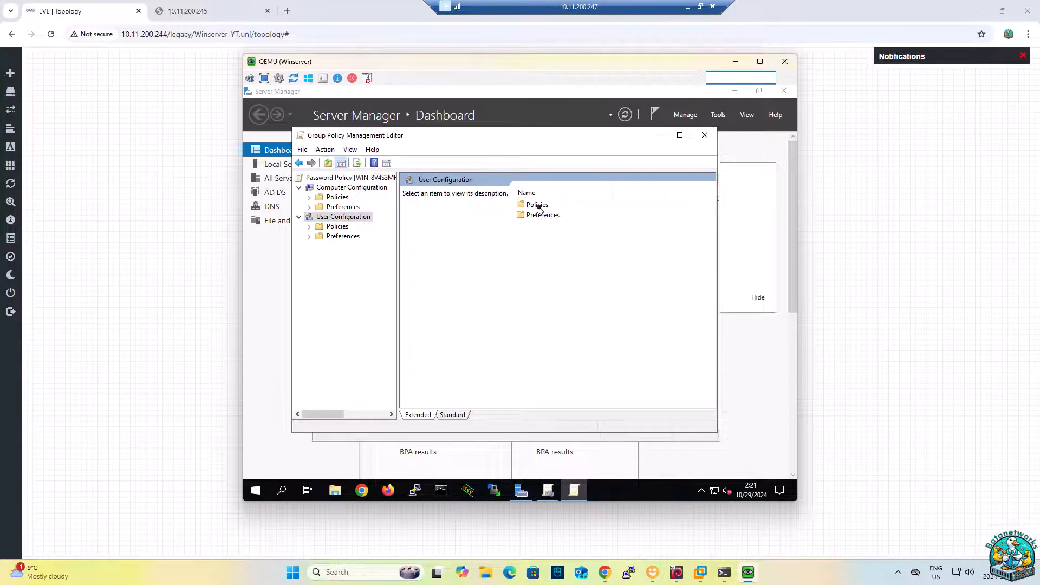
pyautogui.doubleClick(539, 209)
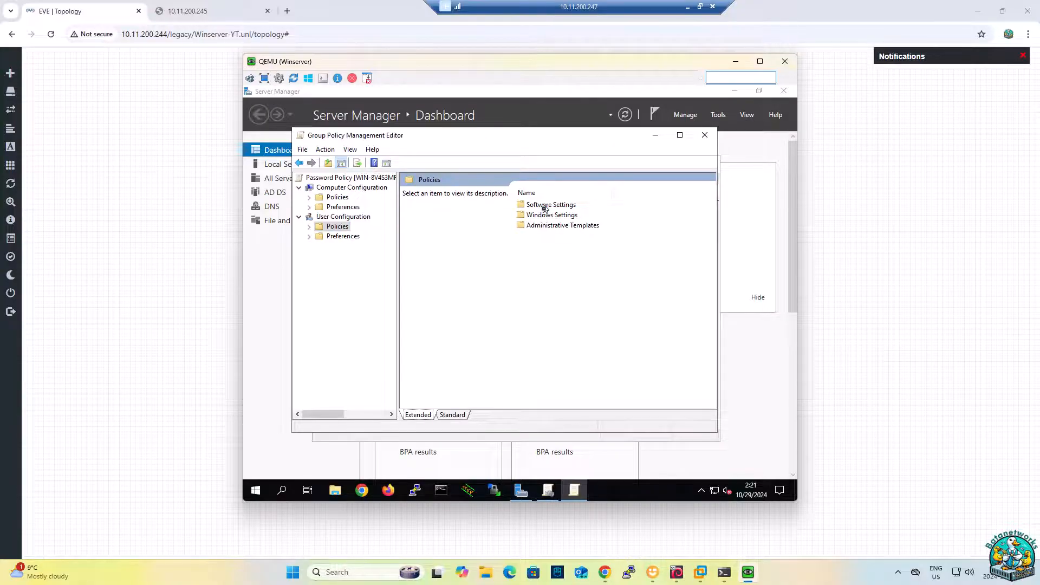
pyautogui.doubleClick(546, 225)
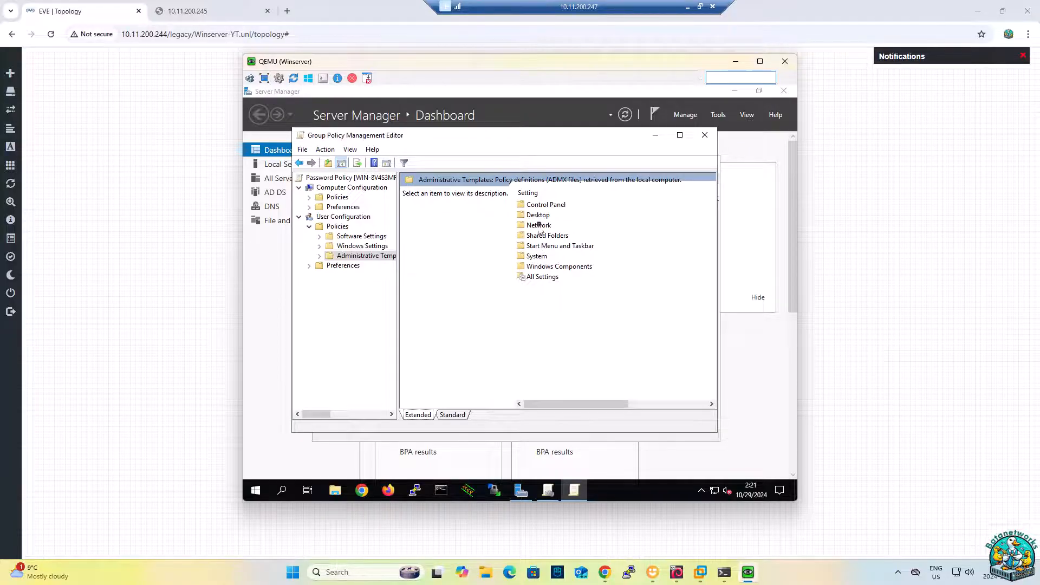
pyautogui.doubleClick(538, 215)
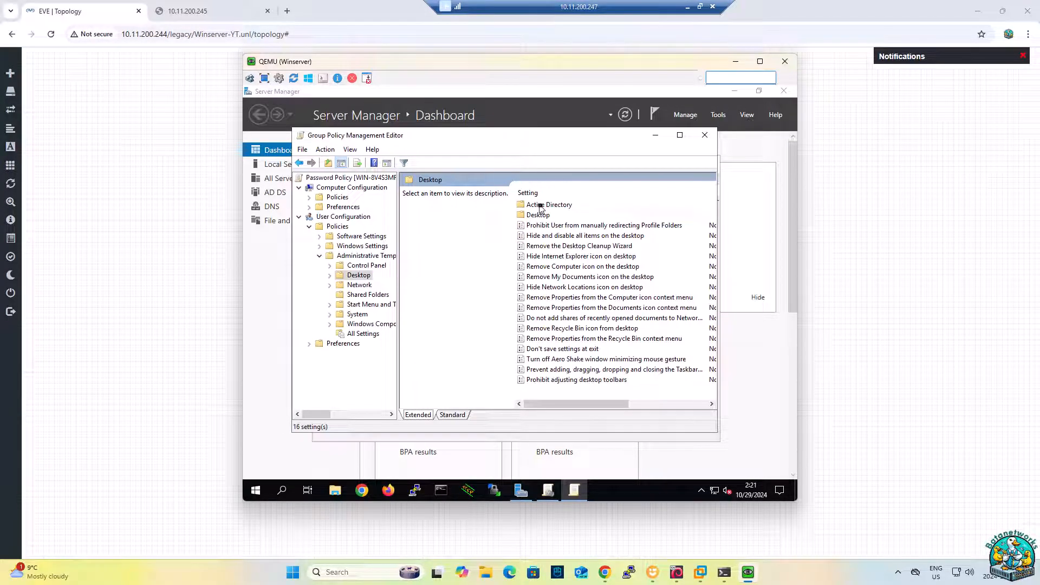
# - Open the Desktop subfolder and read the Enable and Disable Active Desktop descriptions
pyautogui.click(540, 206)
pyautogui.doubleClick(541, 215)
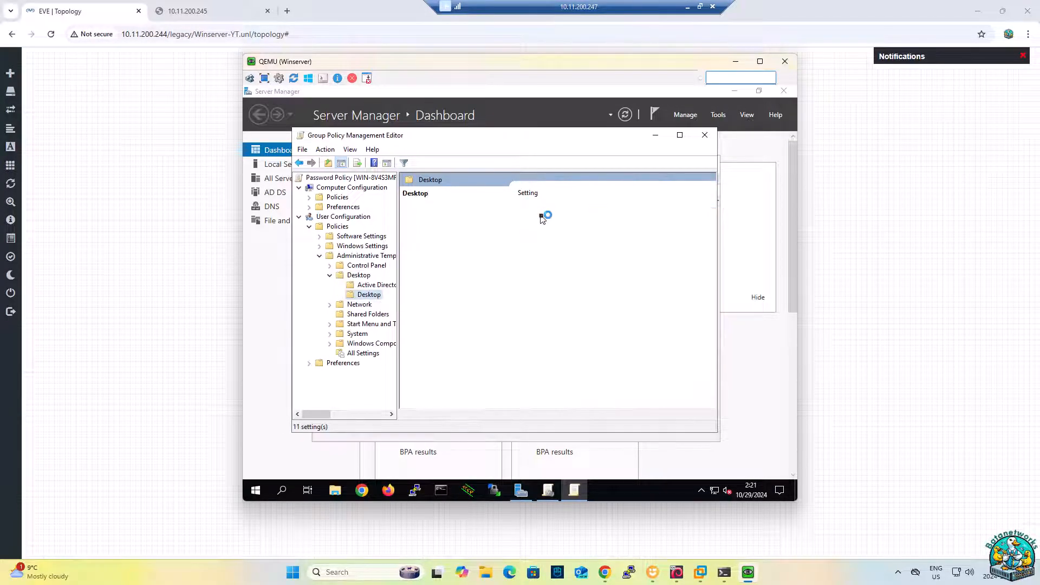
pyautogui.click(541, 207)
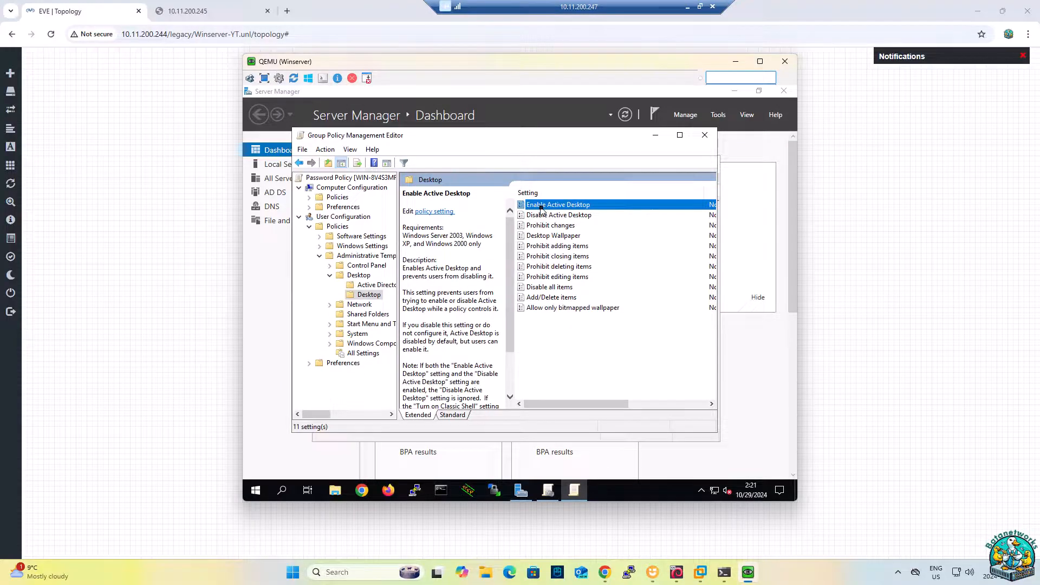
pyautogui.click(544, 216)
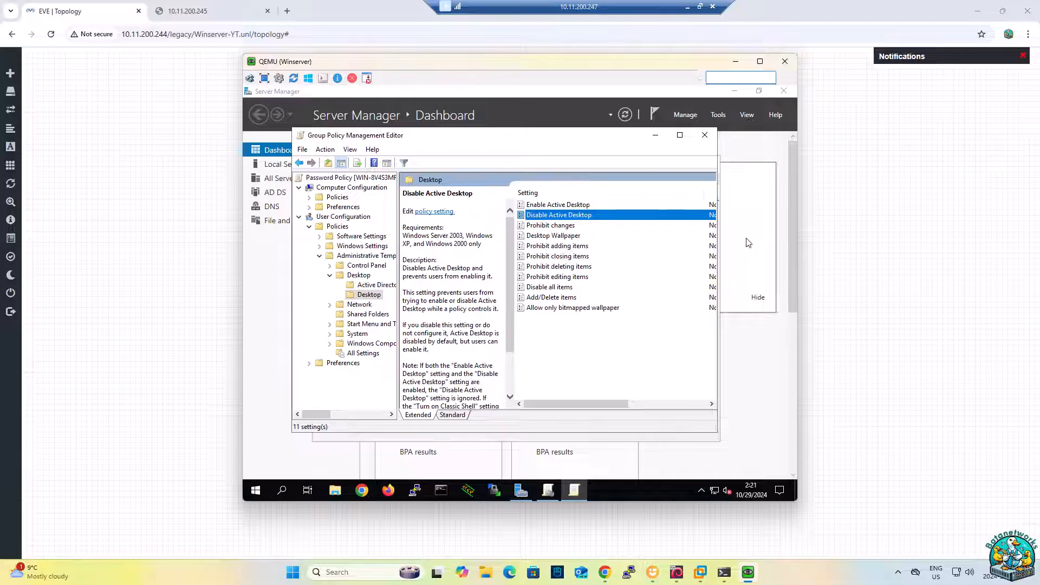
# - Navigate Computer Configuration > Windows Settings > Security Settings > Account Policies > Password Policy to its six Not Defined settings
pyautogui.click(299, 217)
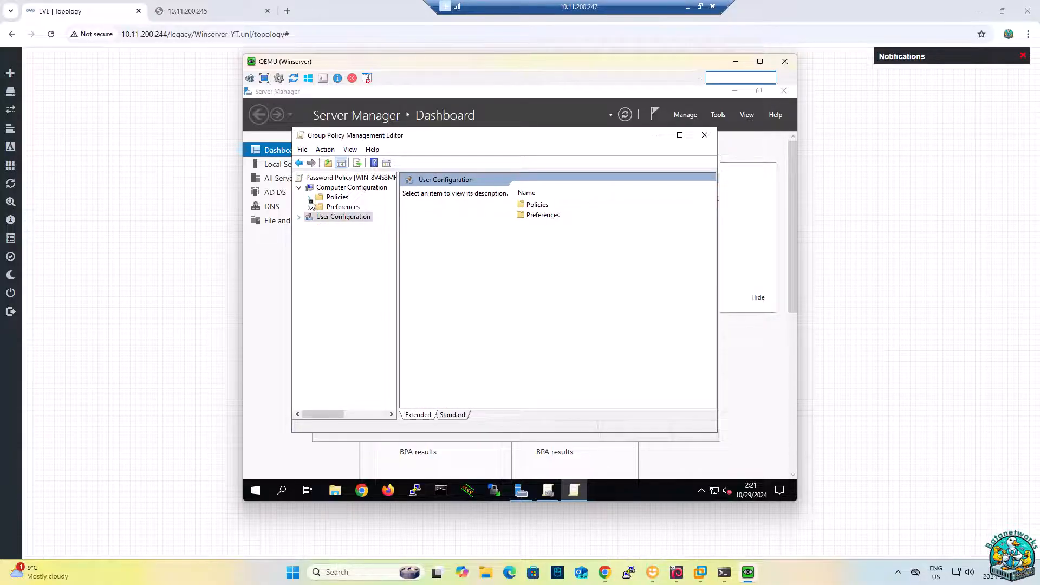
pyautogui.click(309, 197)
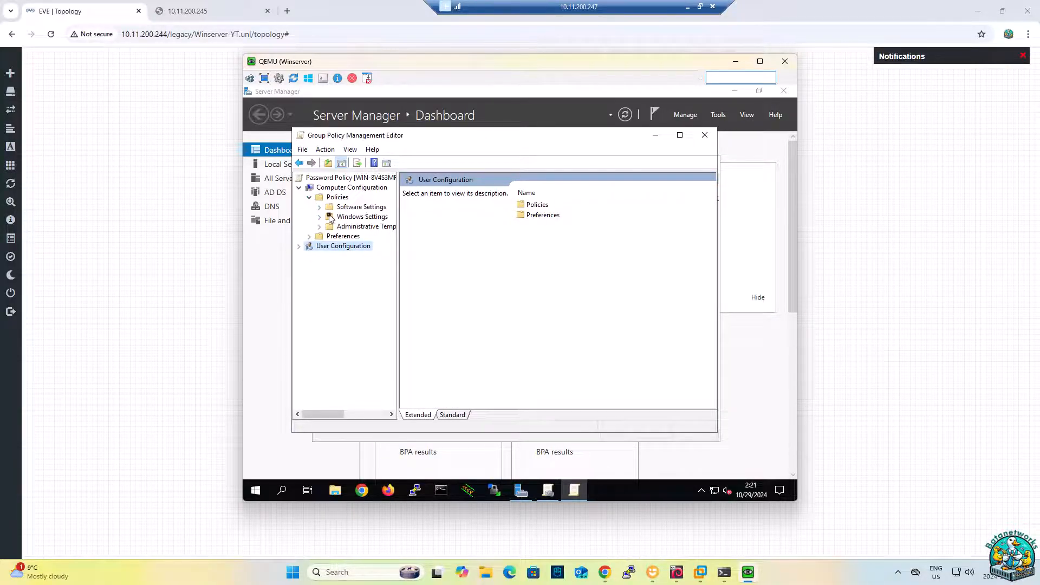
pyautogui.click(322, 217)
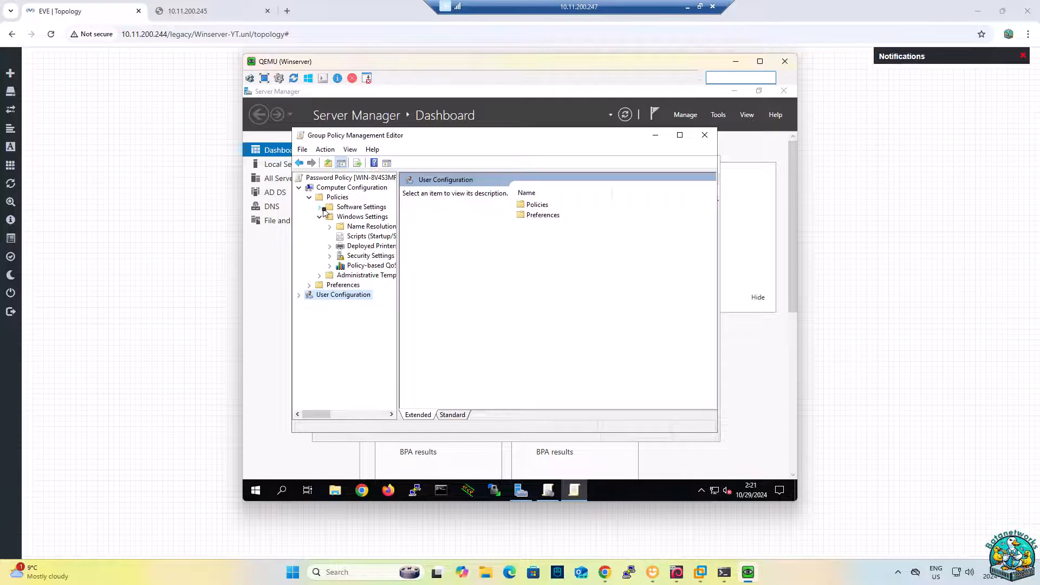
pyautogui.click(330, 256)
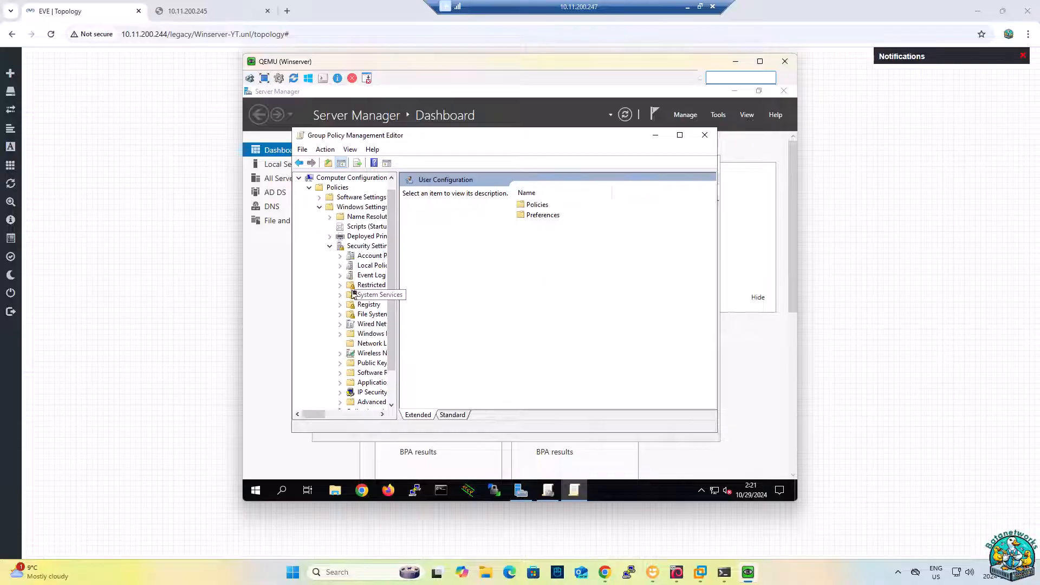
pyautogui.moveTo(397, 291); pyautogui.dragTo(471, 290)
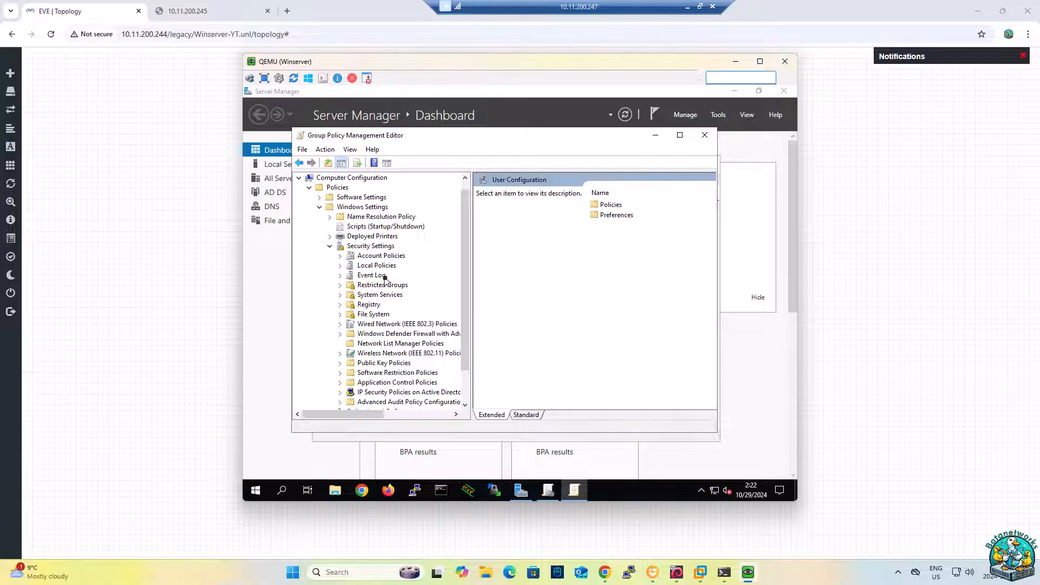
pyautogui.scroll(-1, 388, 285)
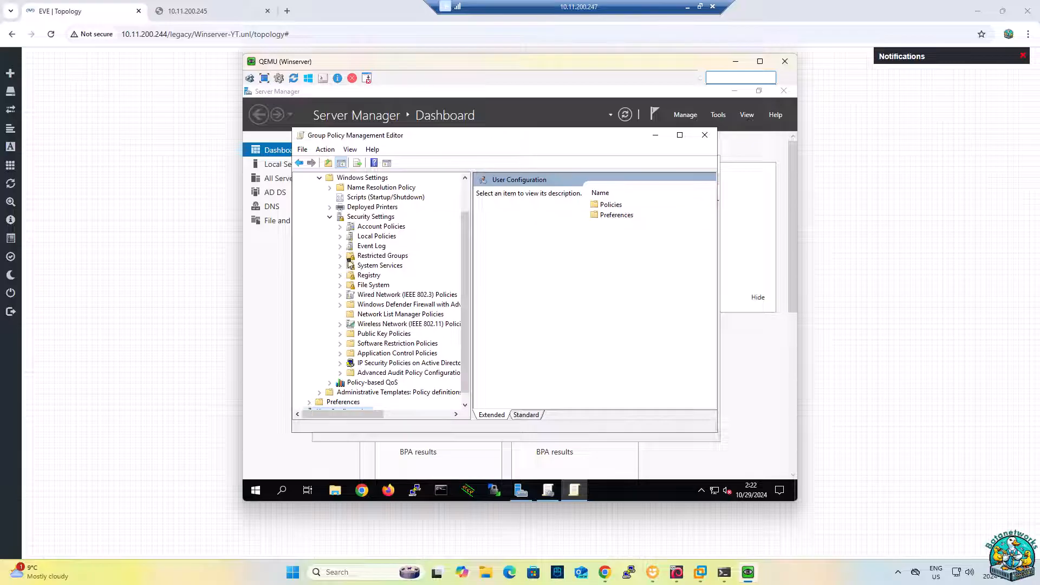
pyautogui.click(341, 227)
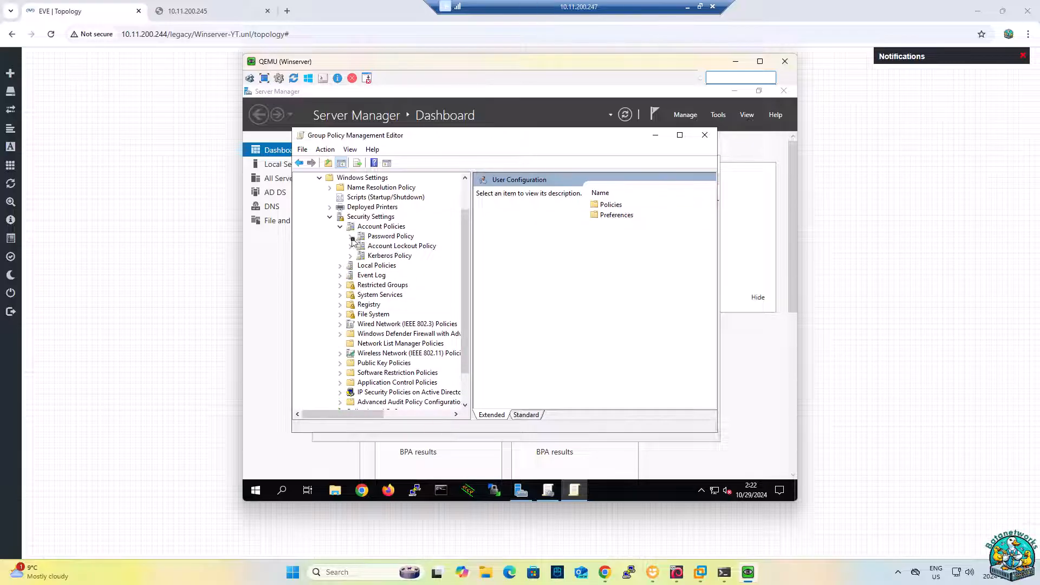
pyautogui.click(378, 237)
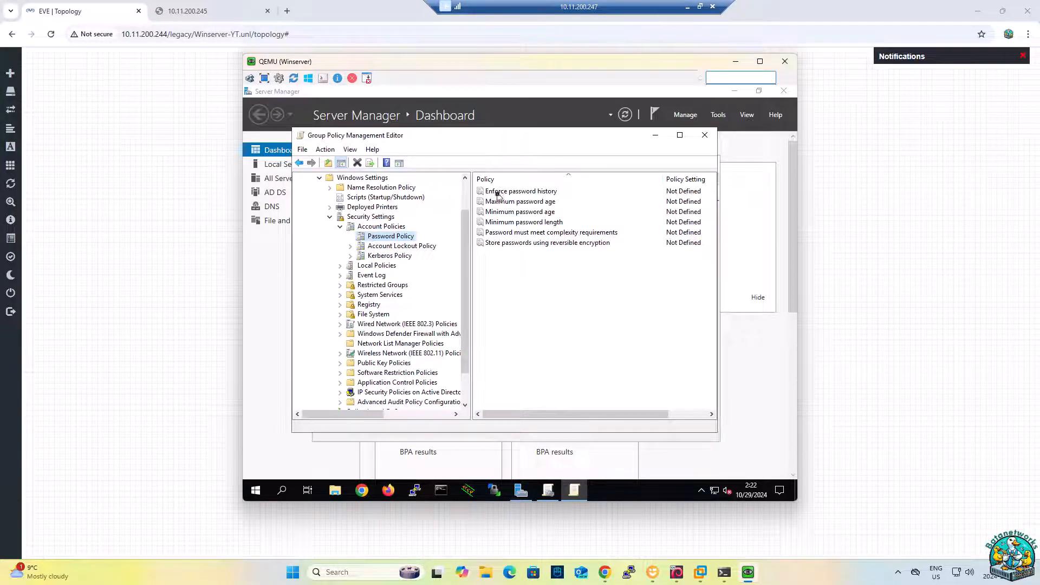
pyautogui.click(496, 193)
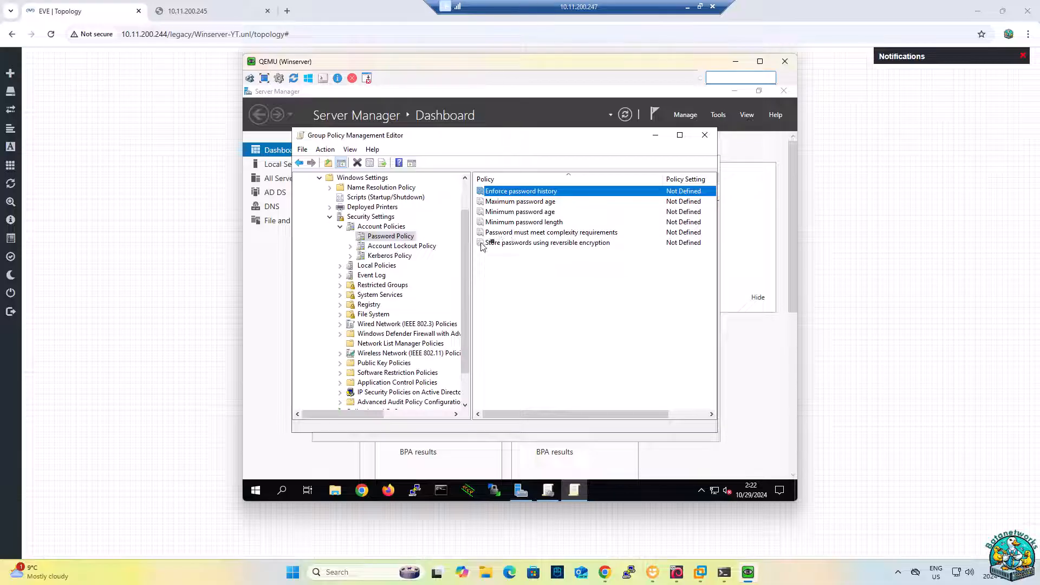
pyautogui.click(585, 232)
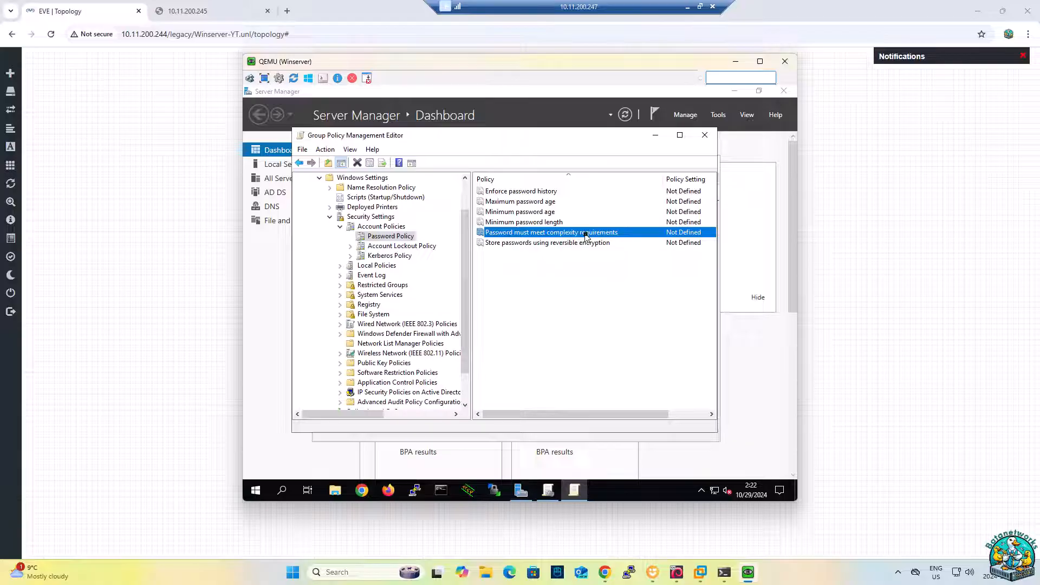
# - Define 'Password must meet complexity requirements' as Enabled in the Password Policy GPO
pyautogui.rightClick(586, 237)
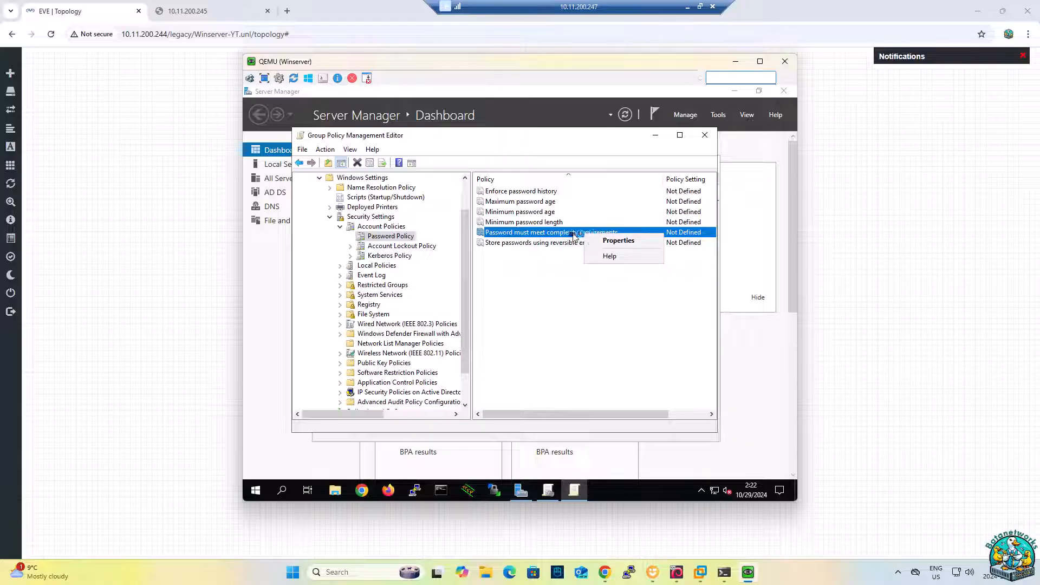
pyautogui.click(571, 236)
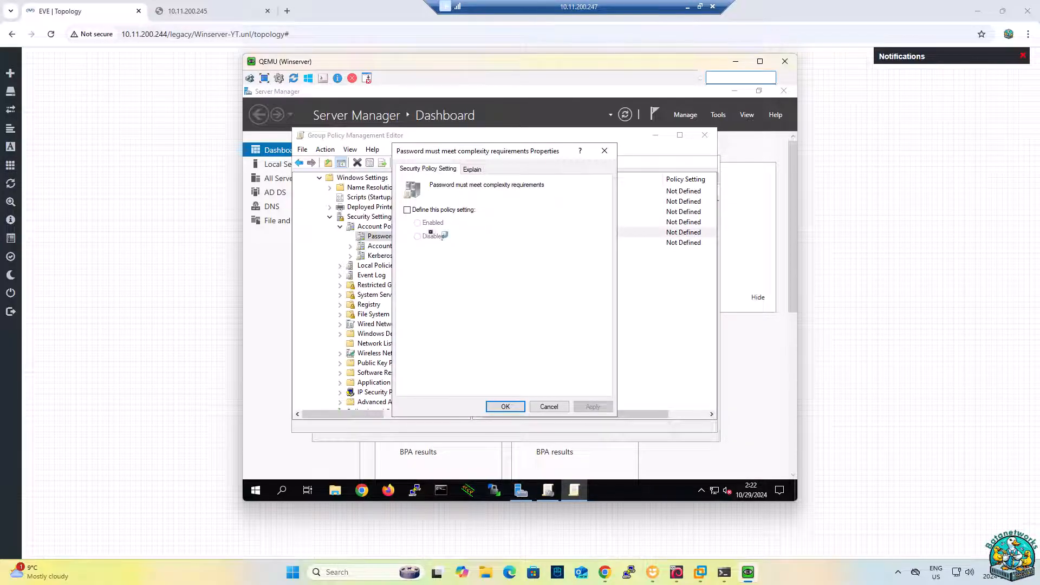
pyautogui.click(407, 211)
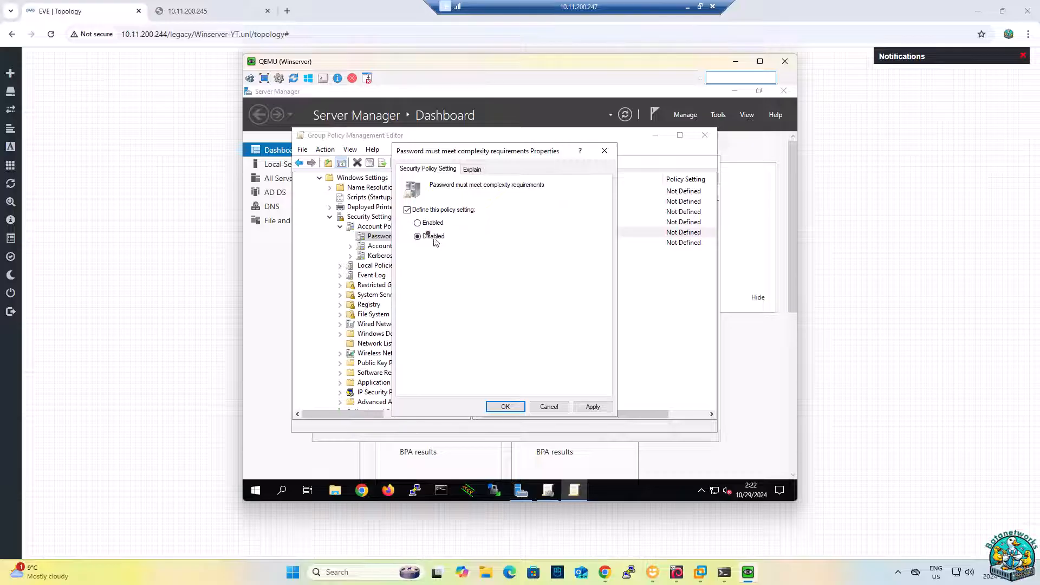
pyautogui.click(418, 223)
pyautogui.press('Return')
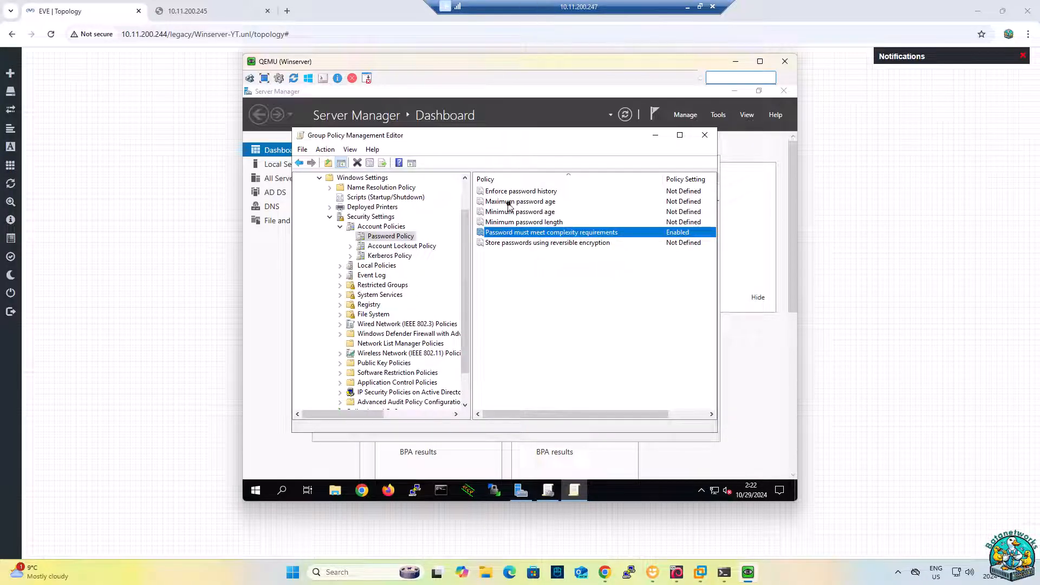
pyautogui.click(524, 223)
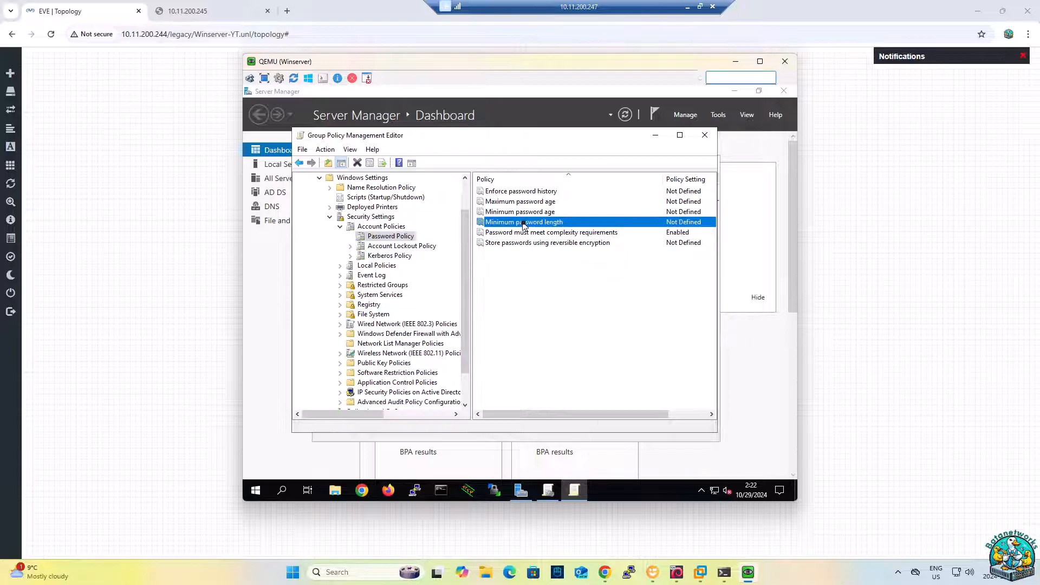
# - Define Minimum password length as 13 characters, then close the Group Policy editor and Management windows
pyautogui.rightClick(522, 223)
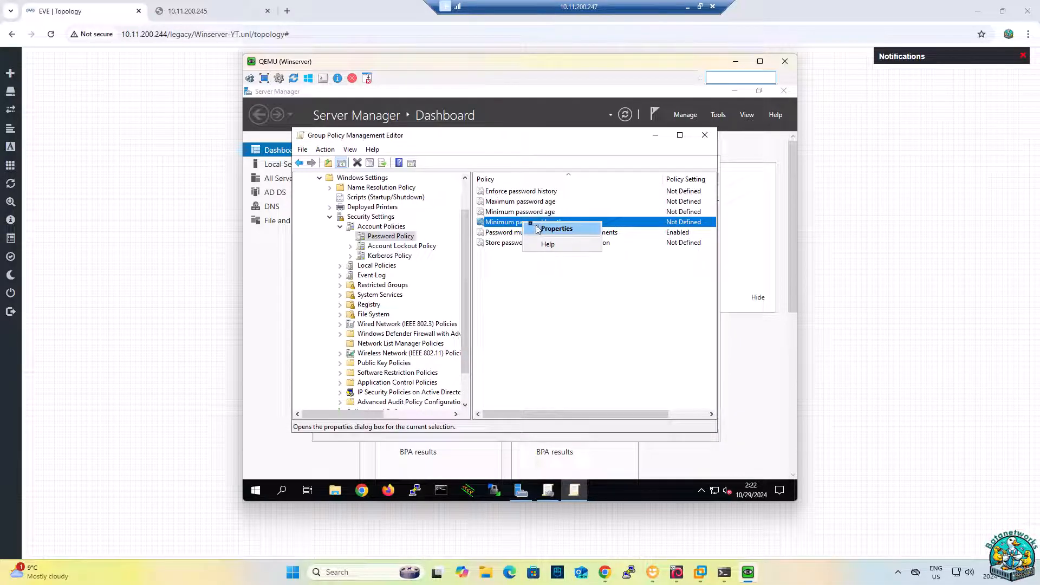
pyautogui.press('Return')
pyautogui.click(407, 212)
pyautogui.press('Tab')
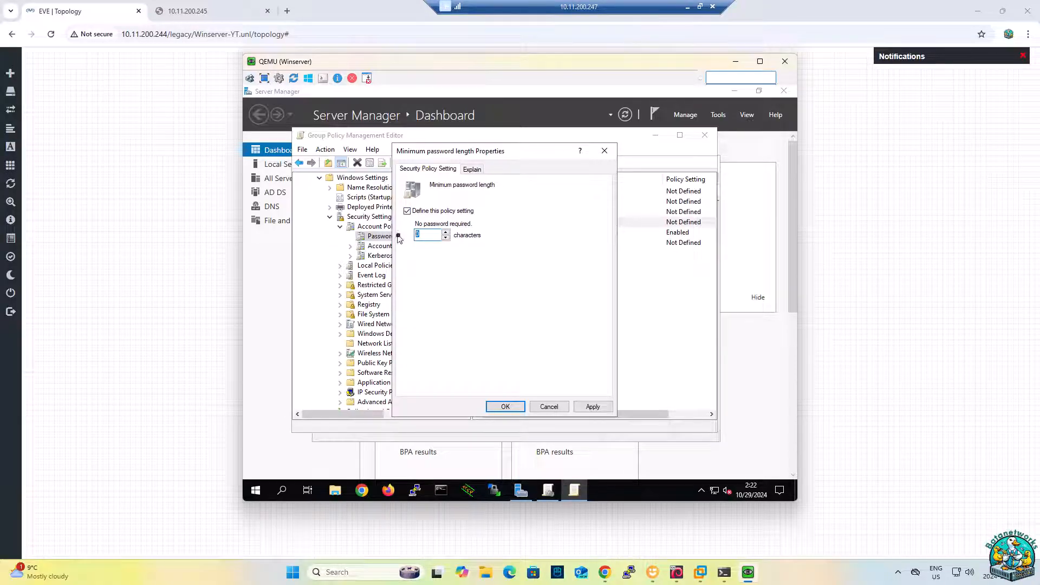
pyautogui.write('1')
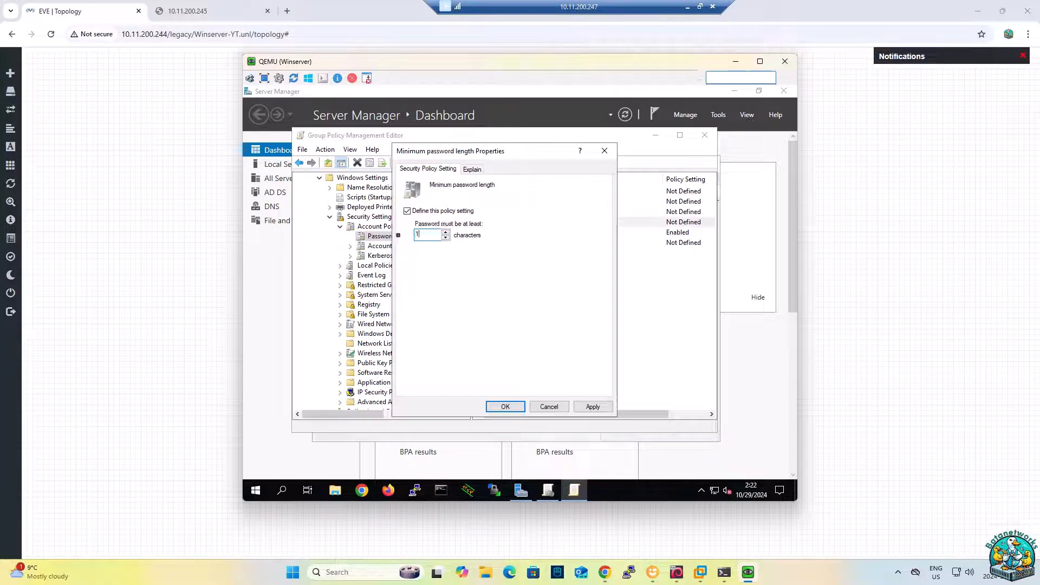
pyautogui.click(518, 405)
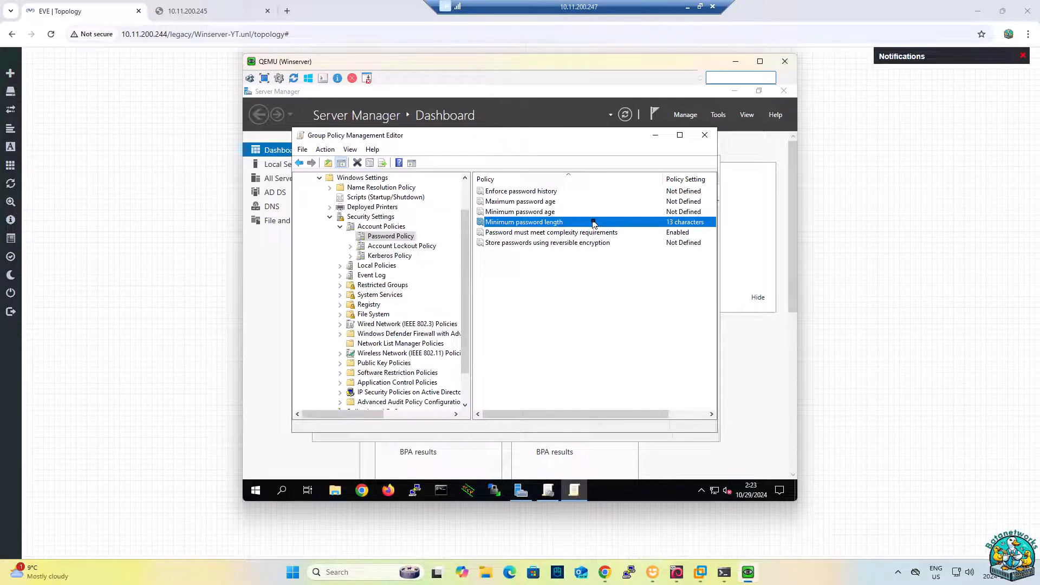
pyautogui.click(713, 141)
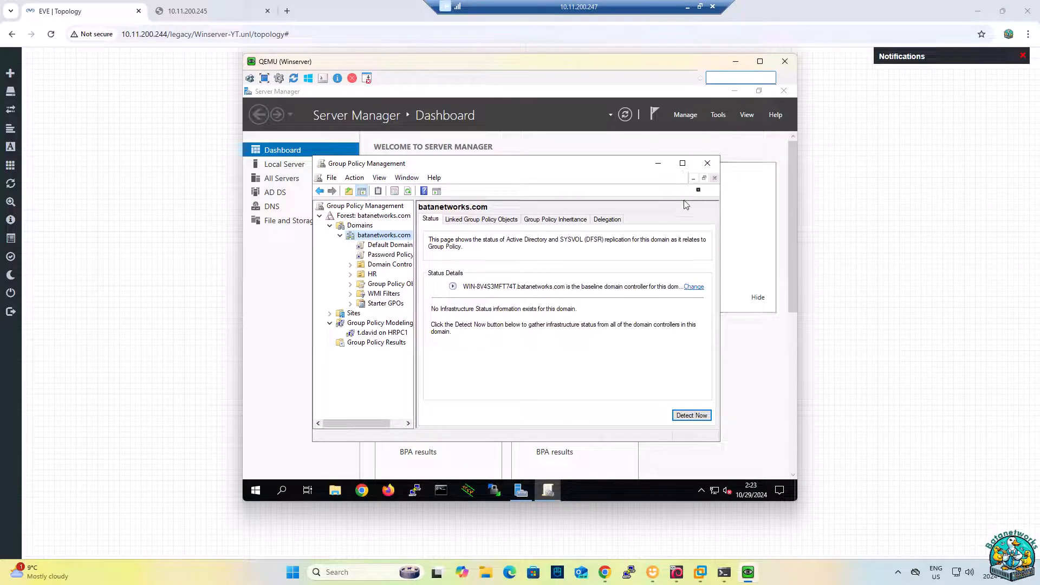
pyautogui.click(708, 163)
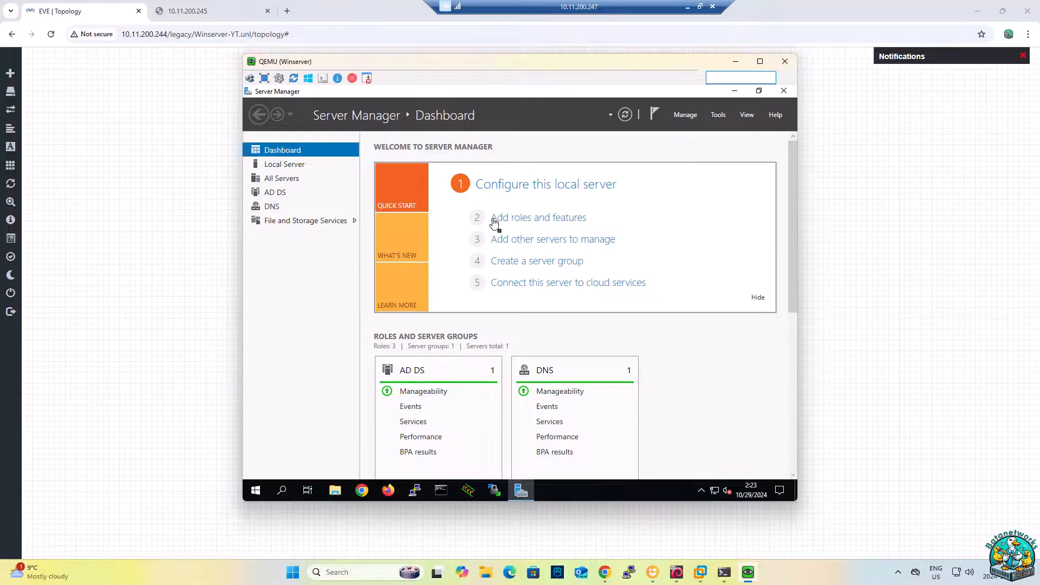